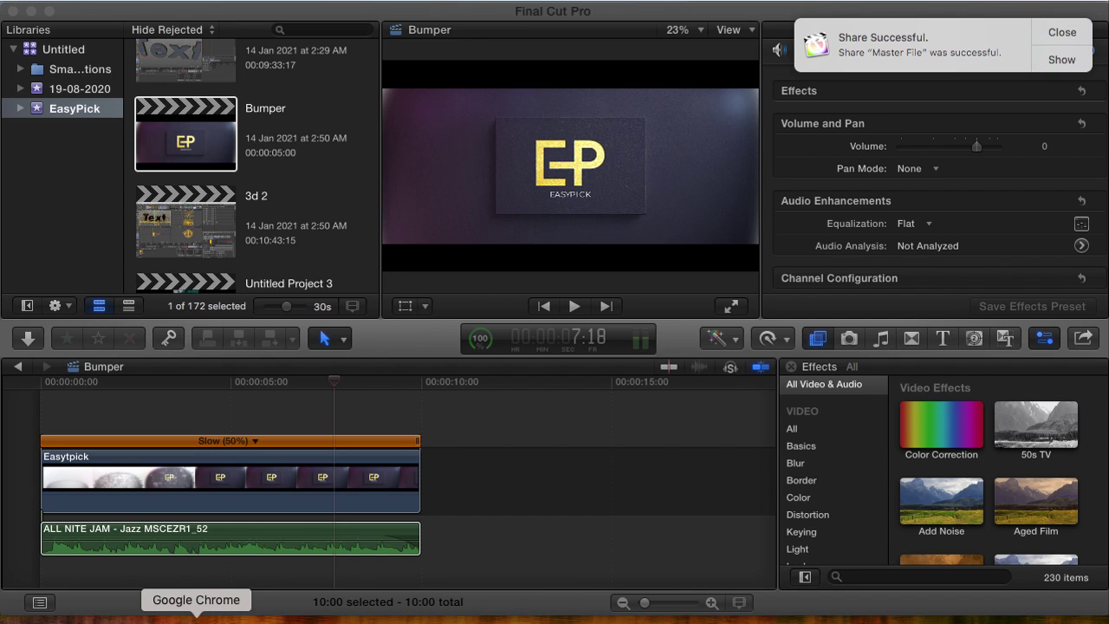
pyautogui.click(123, 619)
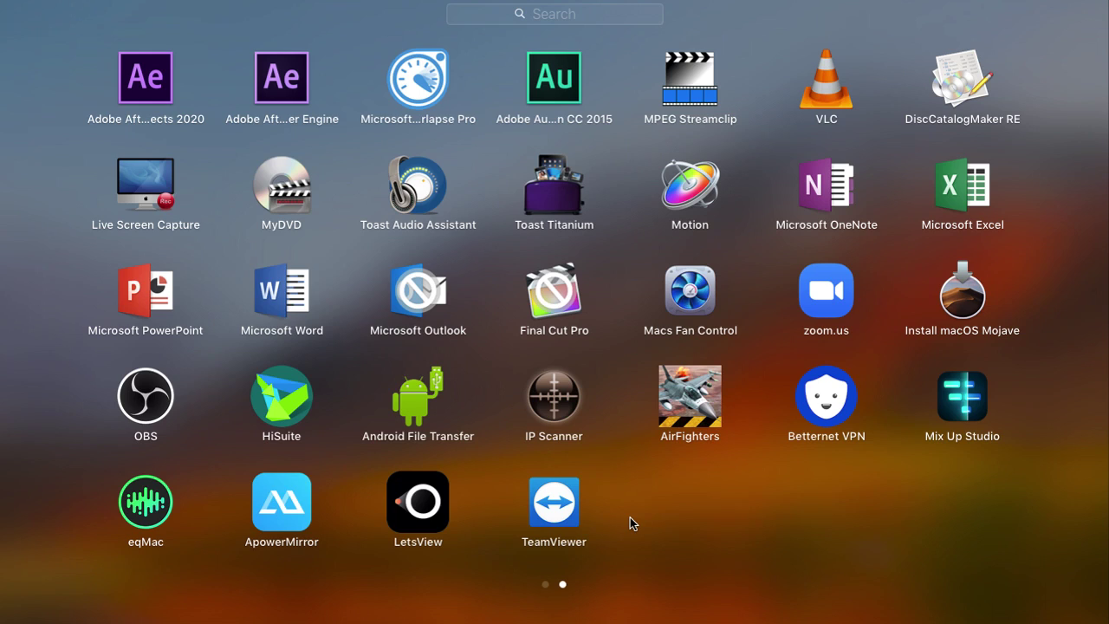
pyautogui.hscroll(-1, 689, 485)
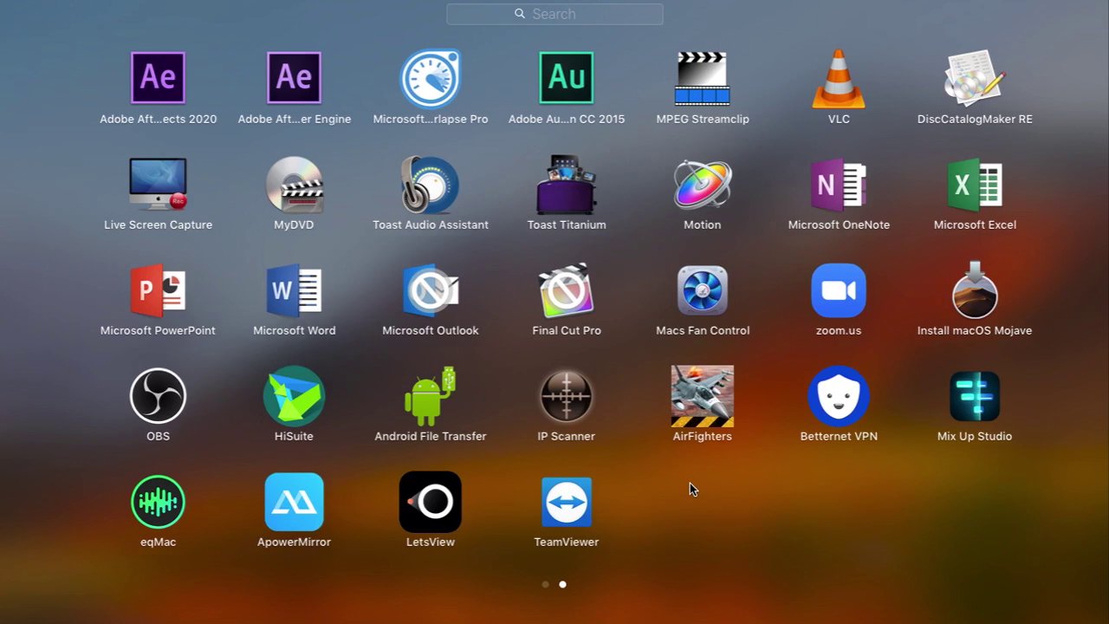
pyautogui.hscroll(-2, 689, 483)
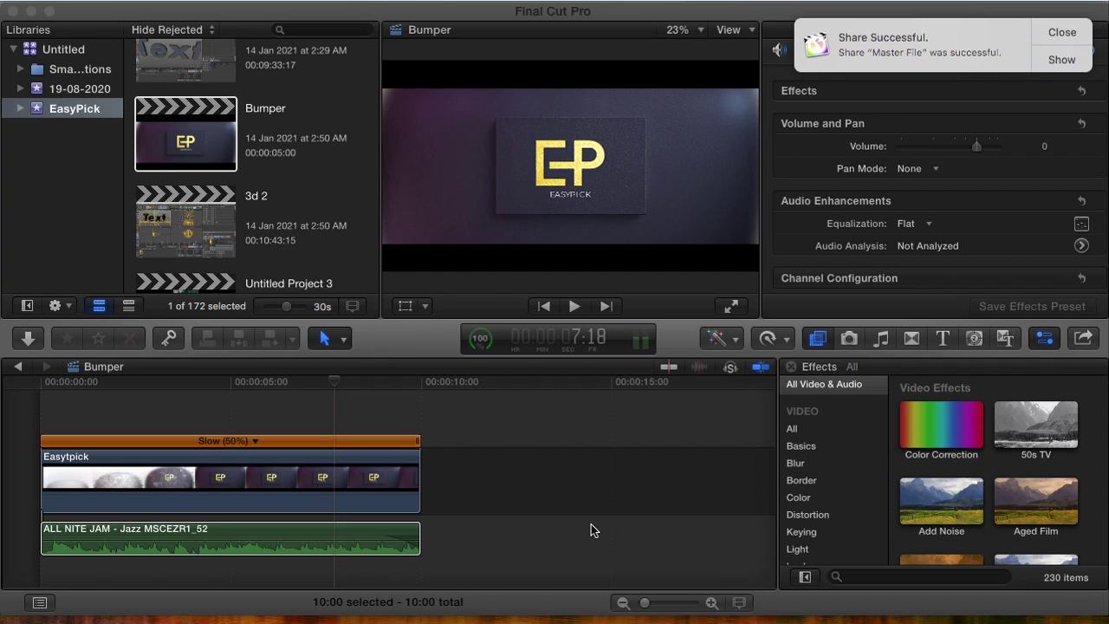
# Switch from Final Cut Pro to OBS Studio by launching it from the installed applications.
pyautogui.click(116, 615)
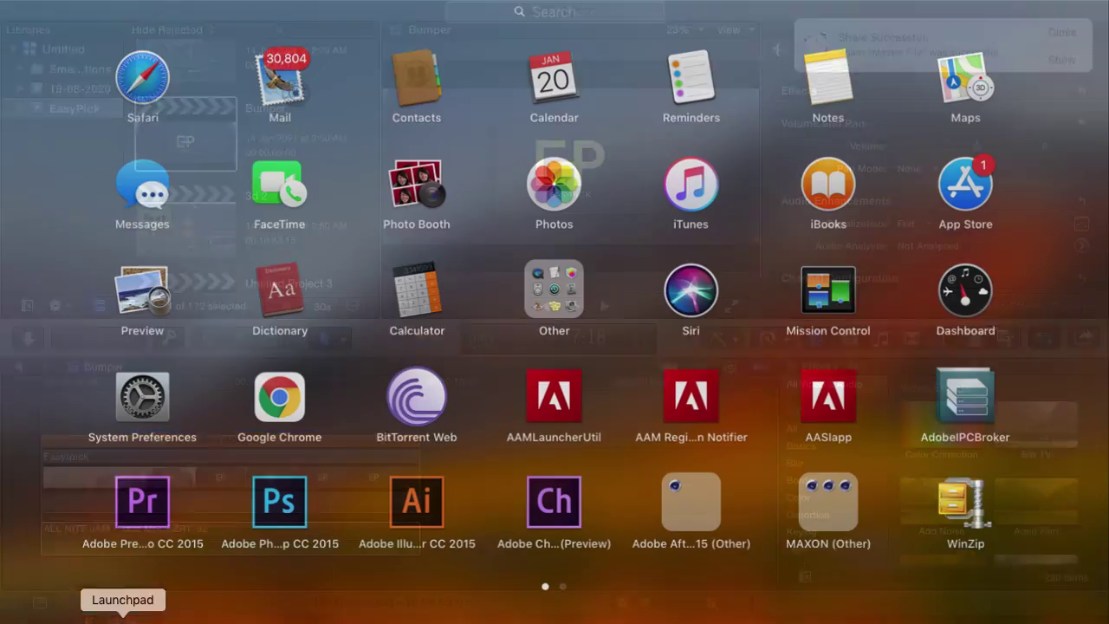
pyautogui.hscroll(3, 460, 490)
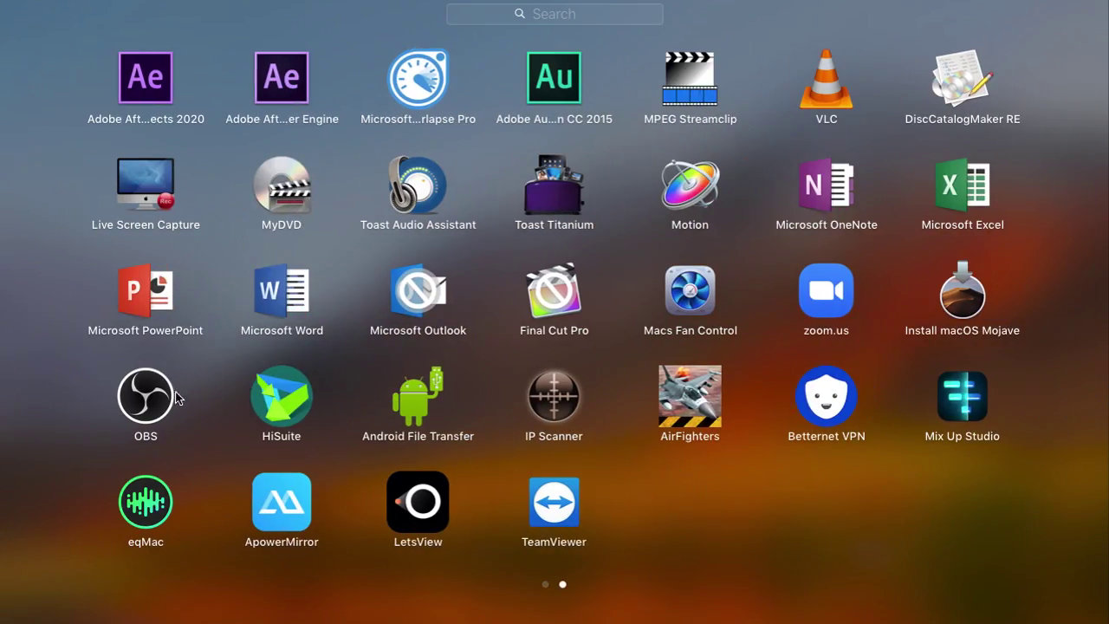
pyautogui.click(160, 396)
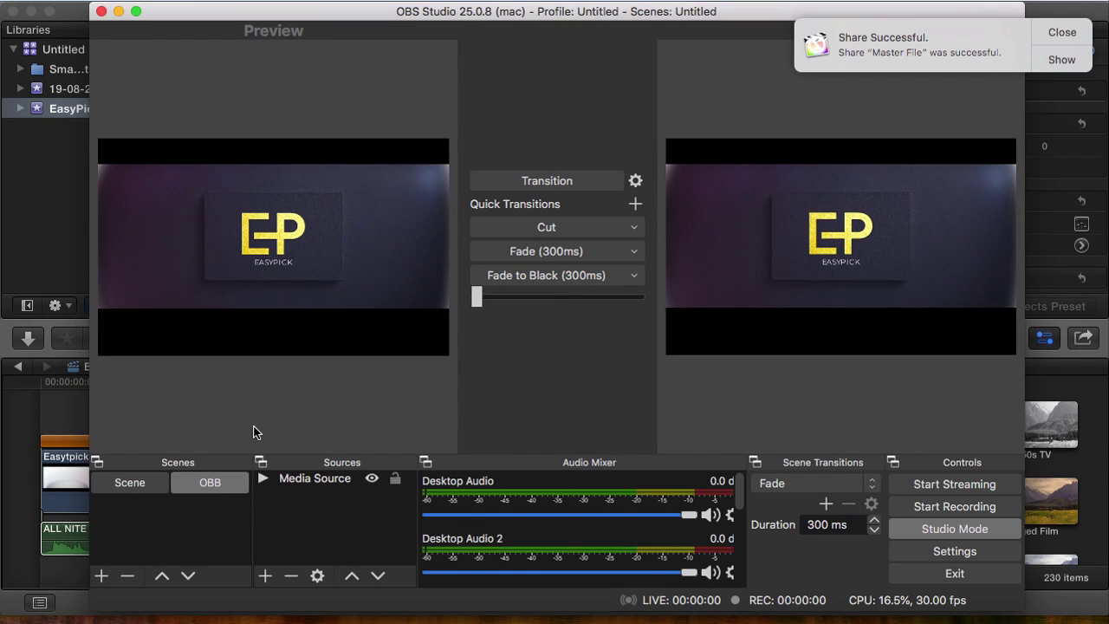
# Create a new scene collection named OBB.
pyautogui.click(320, 3)
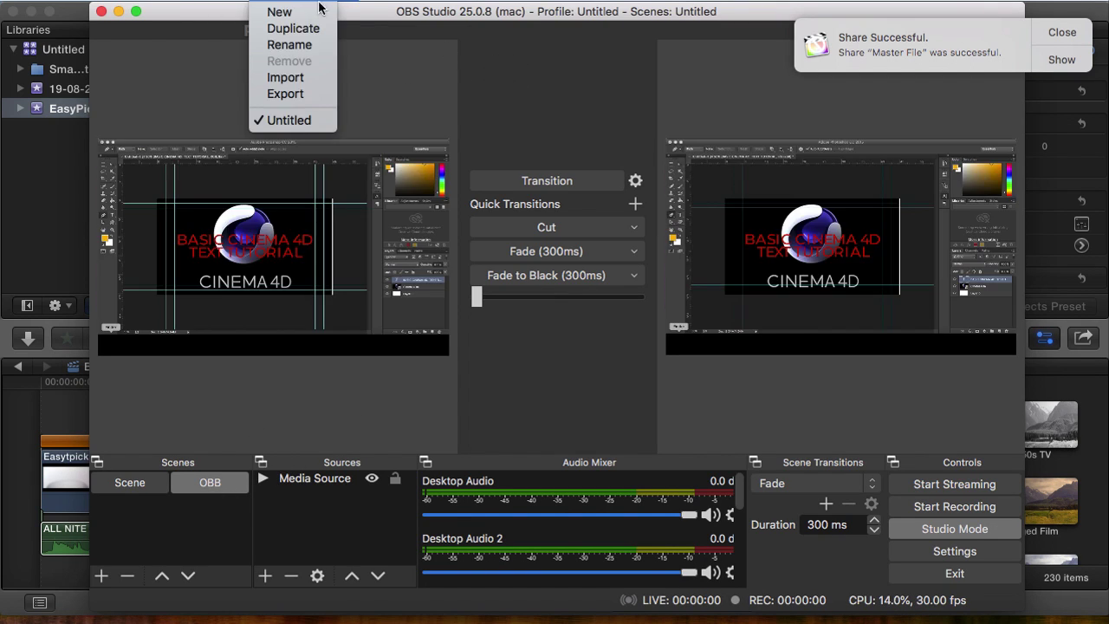
pyautogui.click(314, 12)
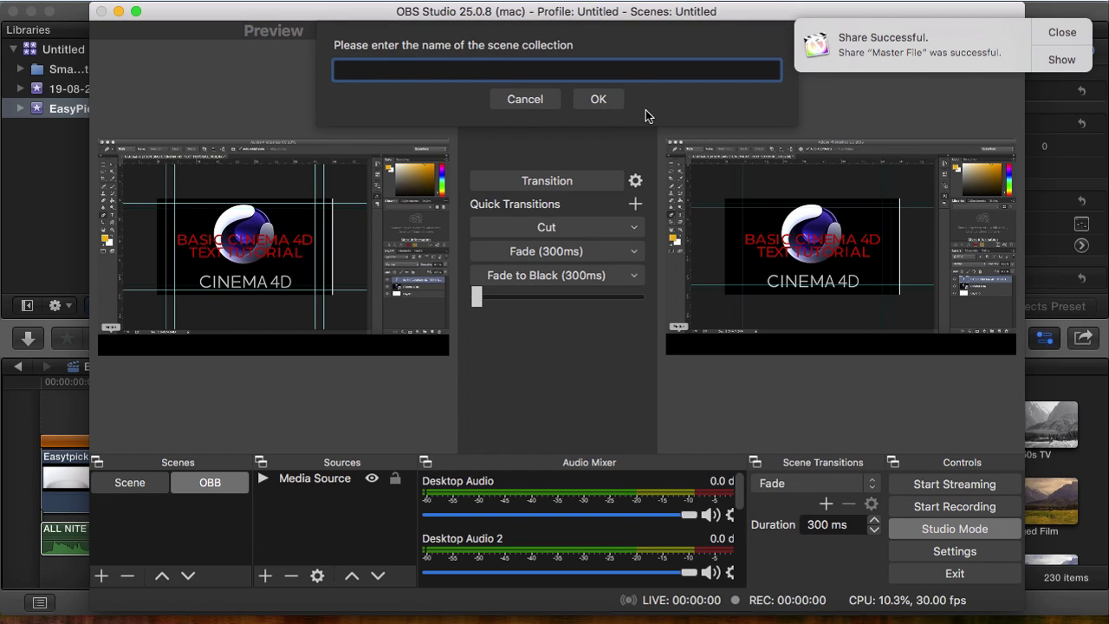
pyautogui.write('OBB')
pyautogui.press('Return')
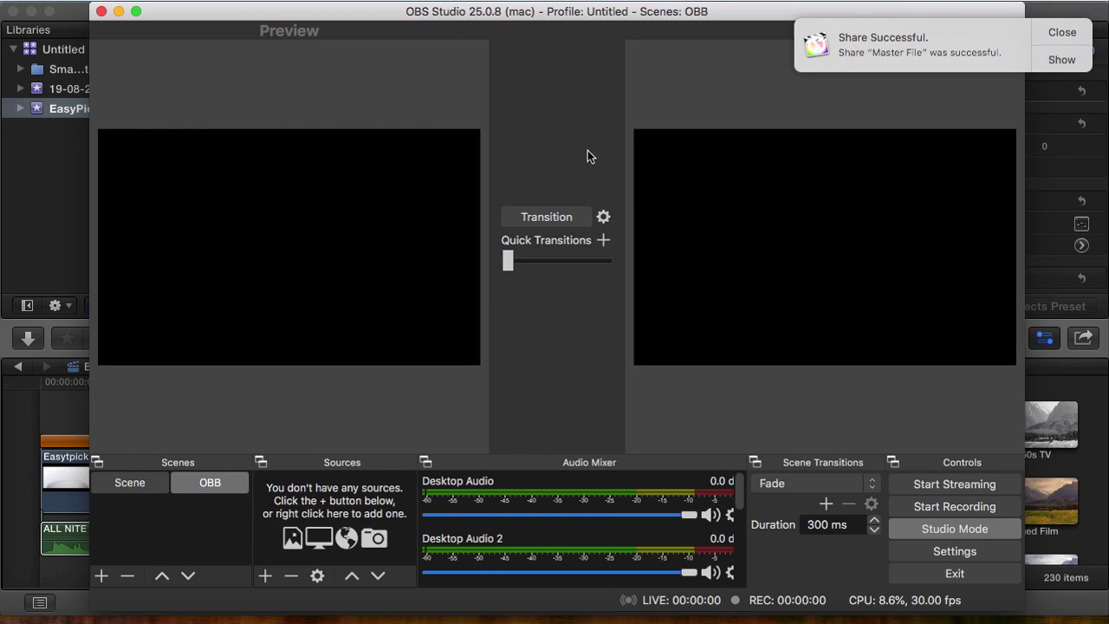
# Dismiss the Share Successful notification that covers the program view.
pyautogui.rightClick(140, 492)
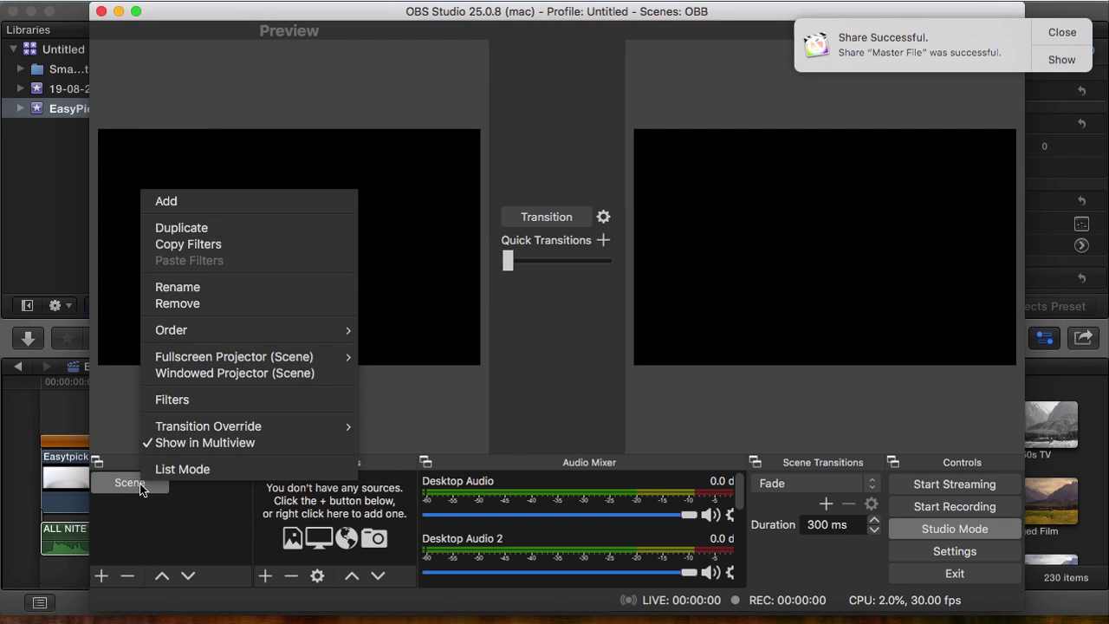
pyautogui.press('Escape')
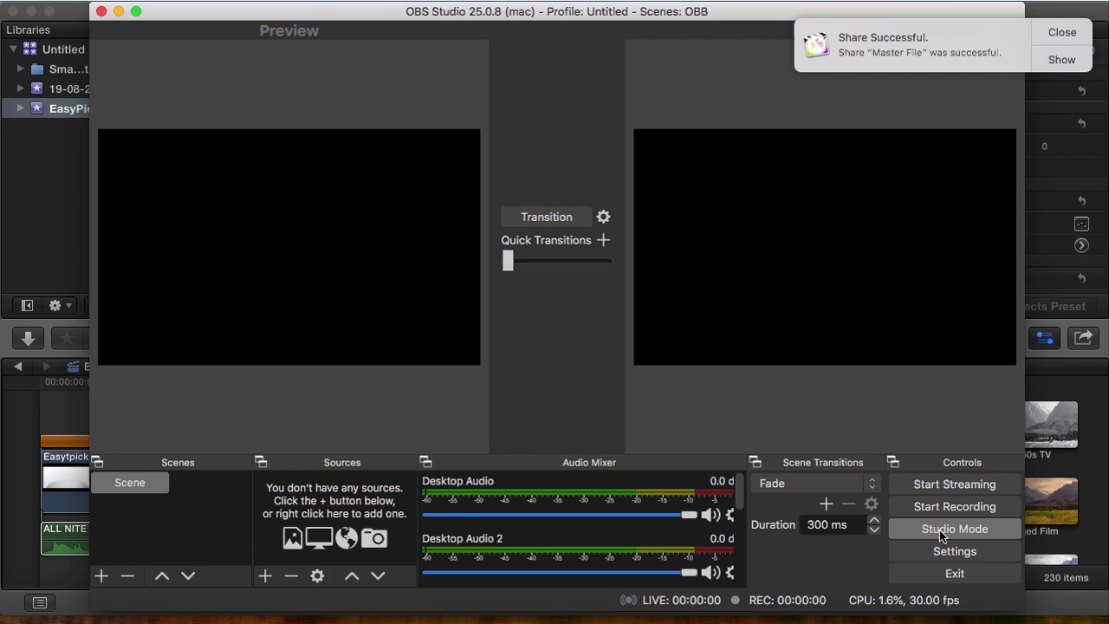
pyautogui.click(1091, 42)
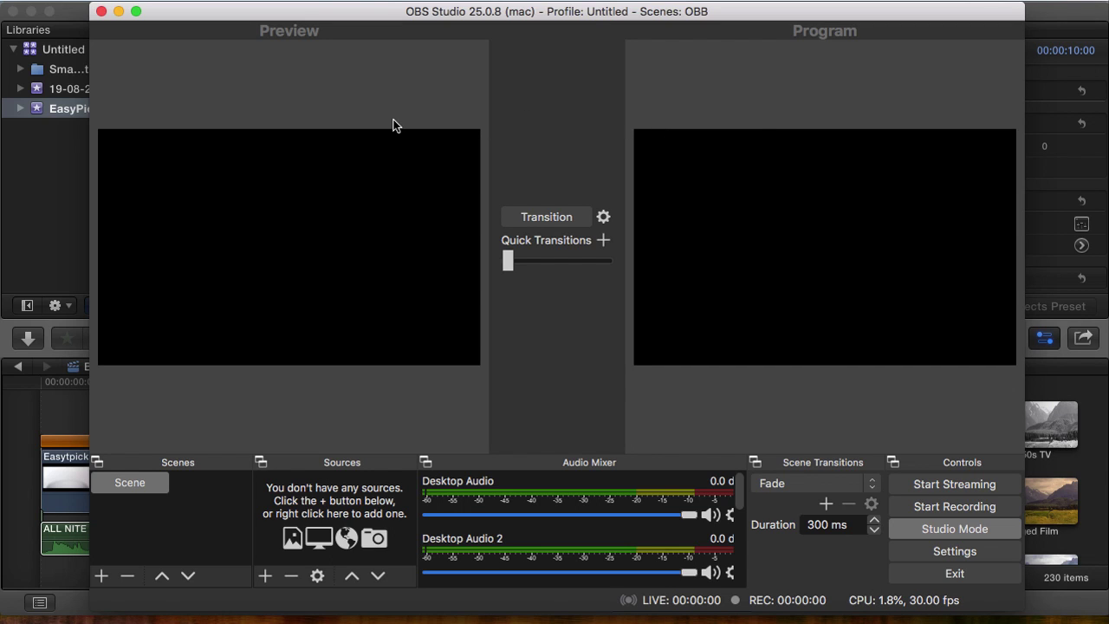
# Add a new scene named OBB to the scene collection and make it the selected scene.
pyautogui.click(102, 575)
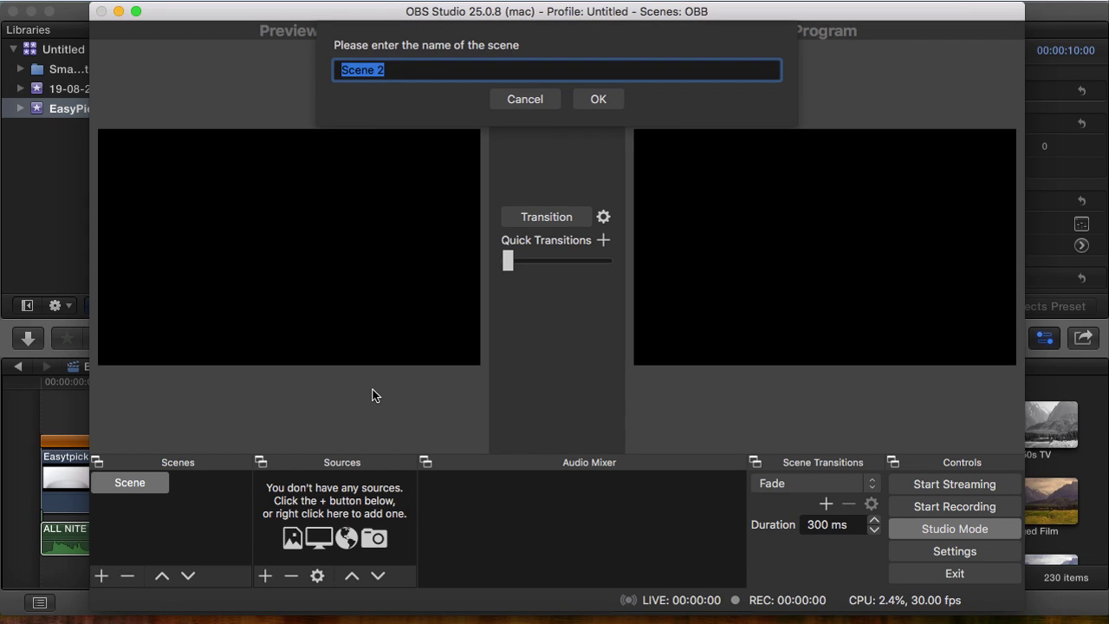
pyautogui.write('OBB')
pyautogui.press('Return')
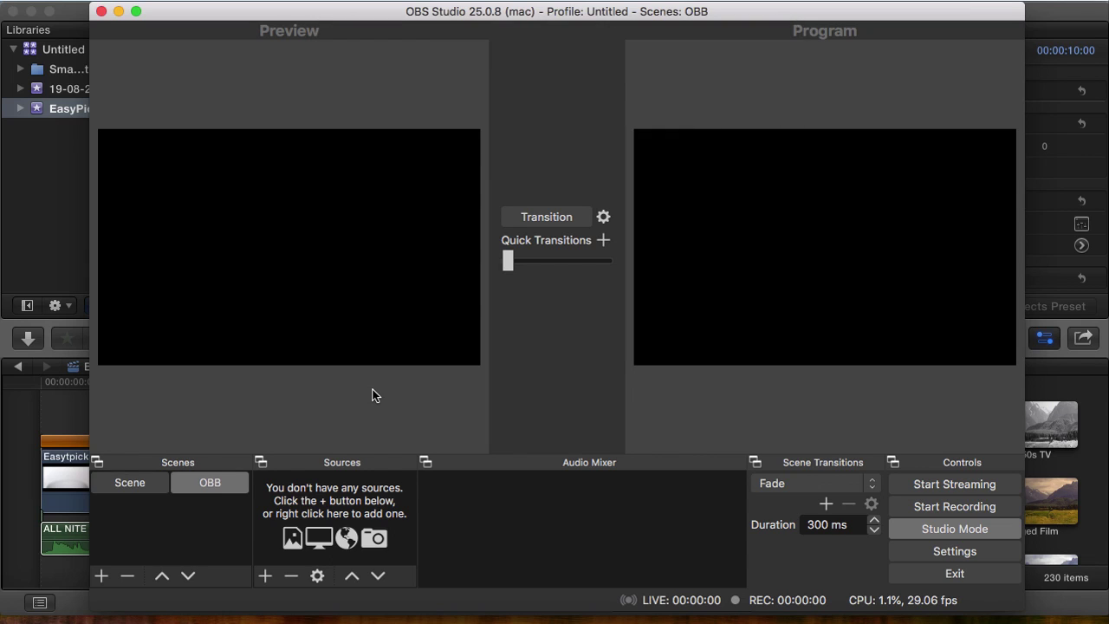
pyautogui.click(193, 482)
pyautogui.click(270, 578)
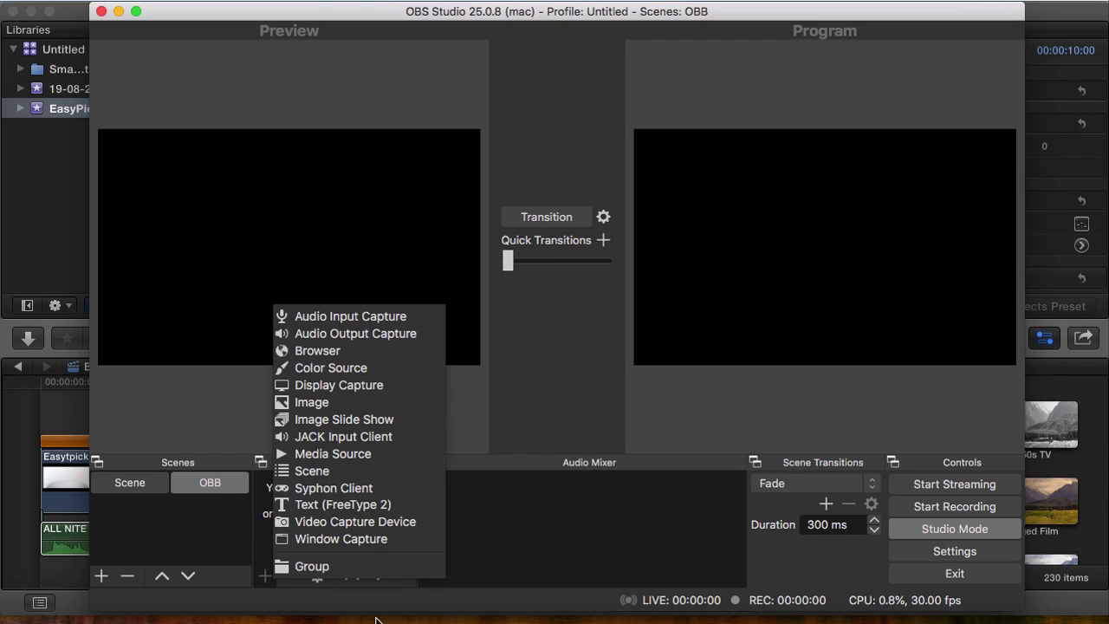
pyautogui.click(116, 613)
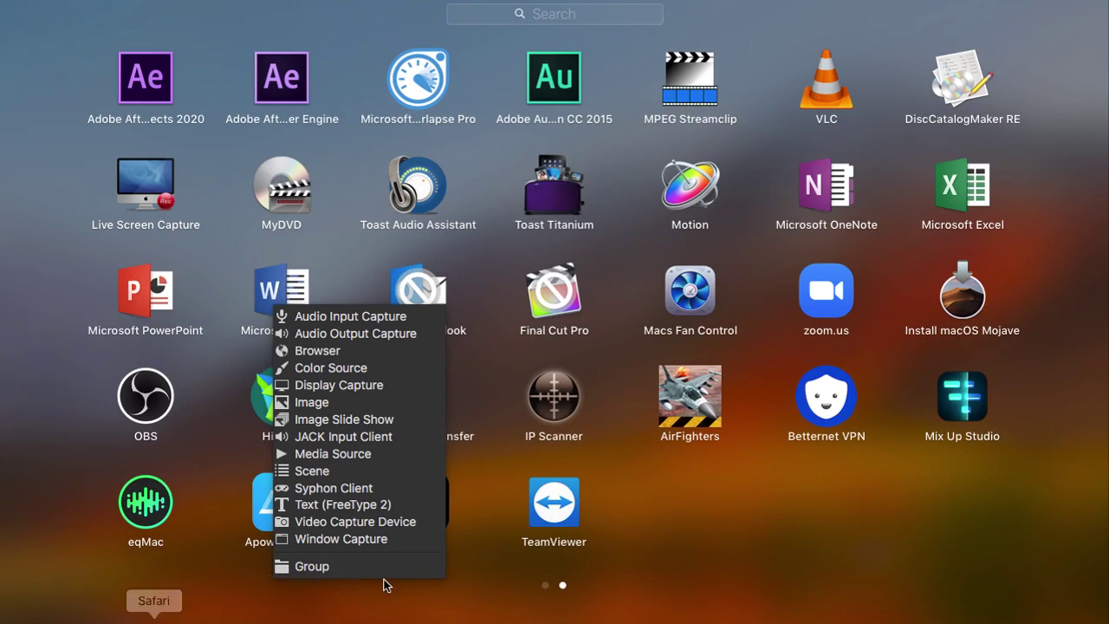
pyautogui.click(502, 485)
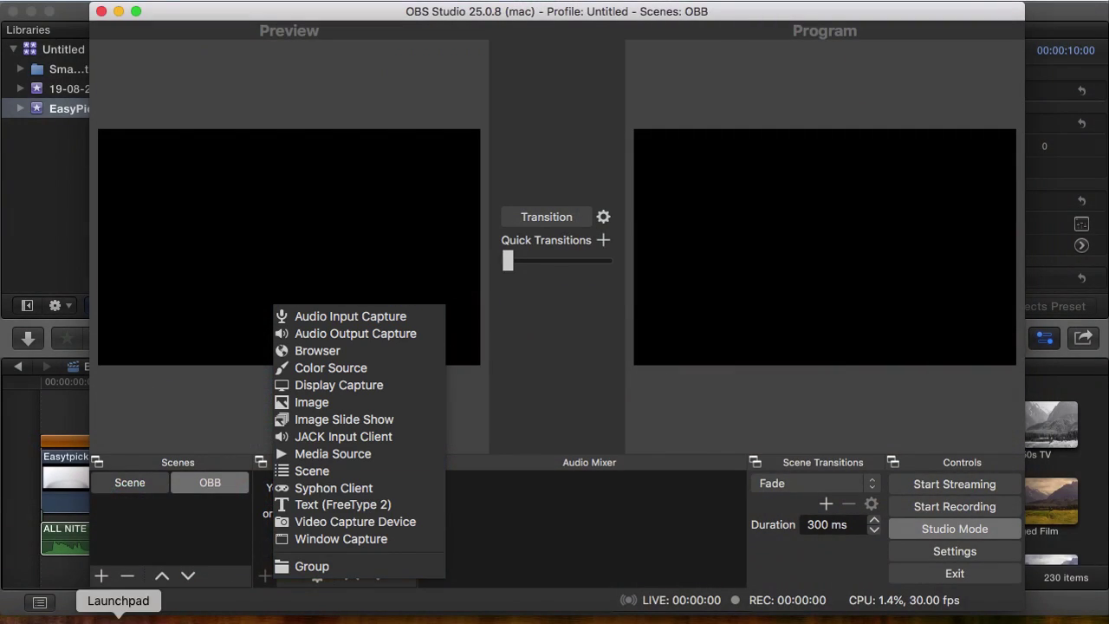
pyautogui.click(118, 615)
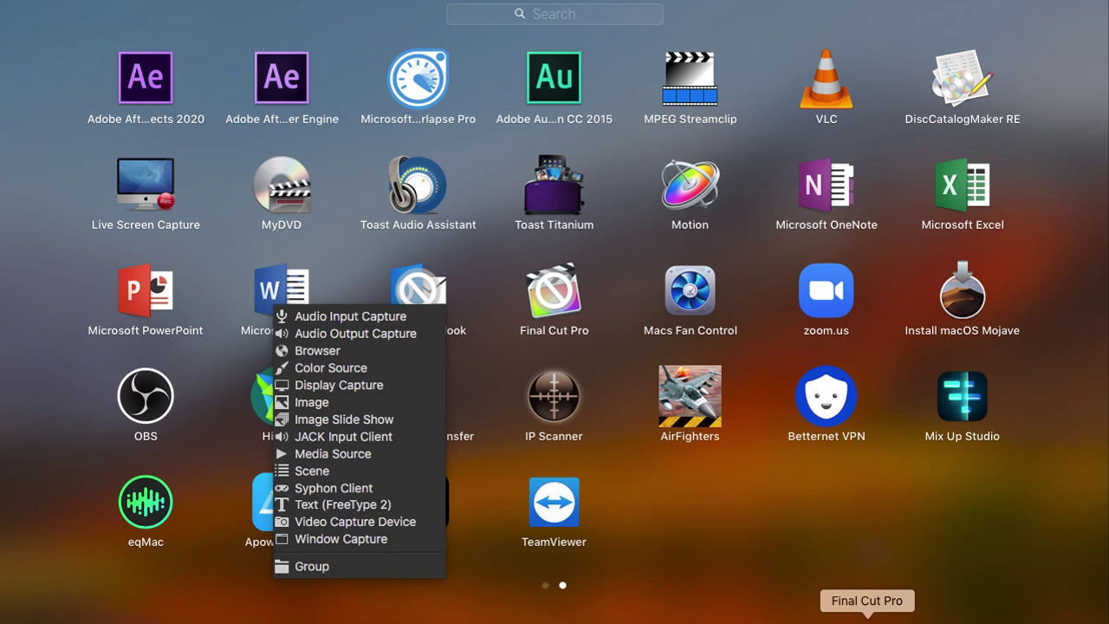
pyautogui.click(902, 617)
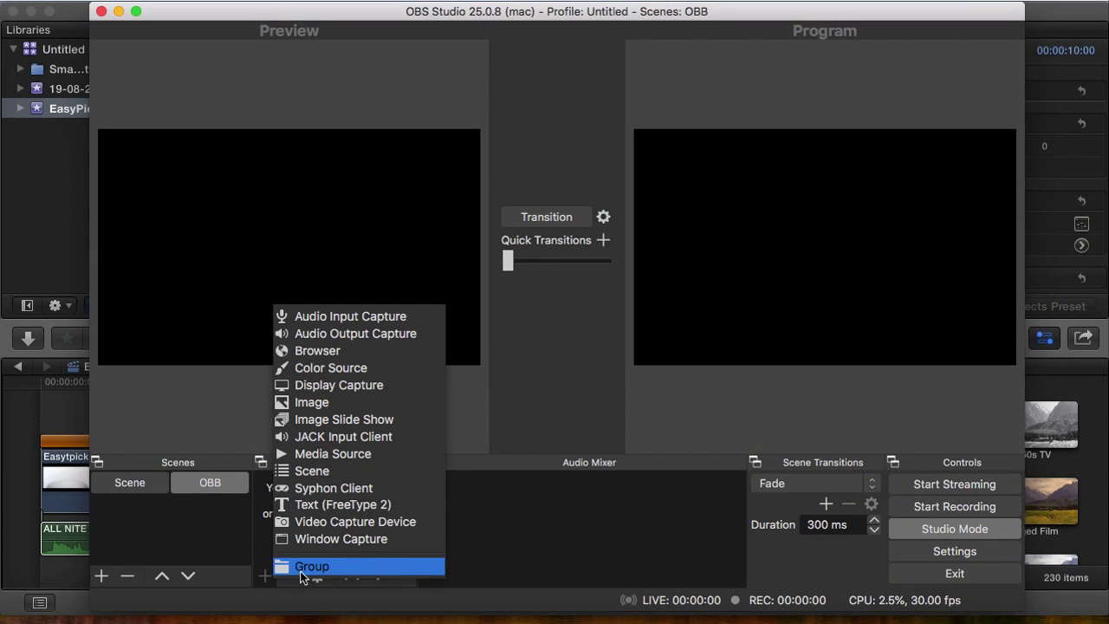
pyautogui.click(266, 547)
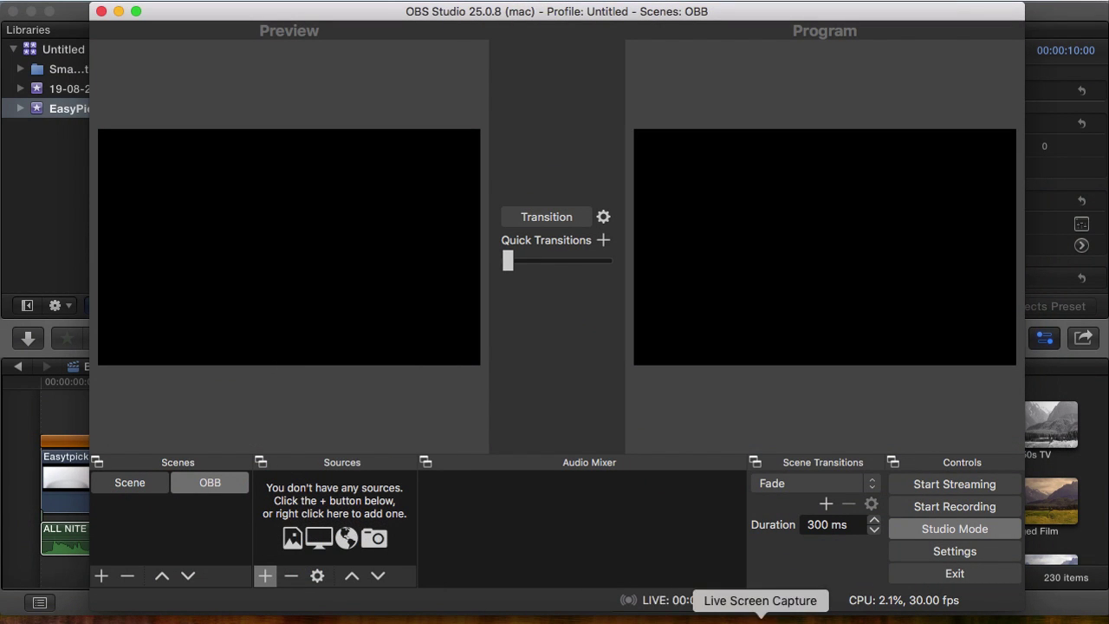
# Launch LetsView to mirror the phone's screen on the Mac, and switch back to OBS Studio.
pyautogui.click(119, 615)
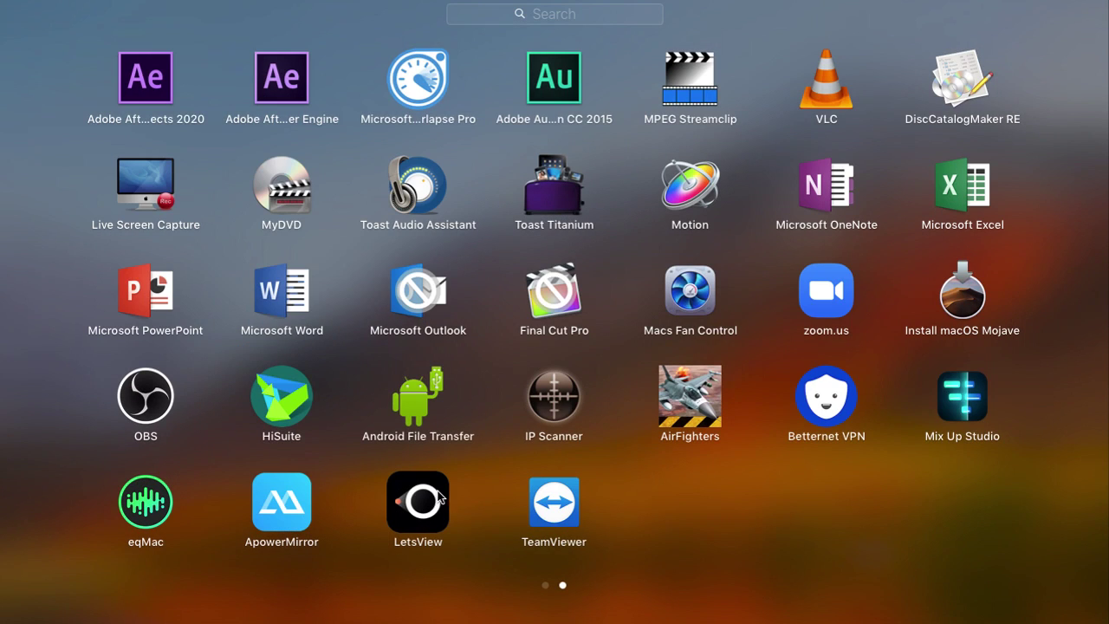
pyautogui.click(438, 495)
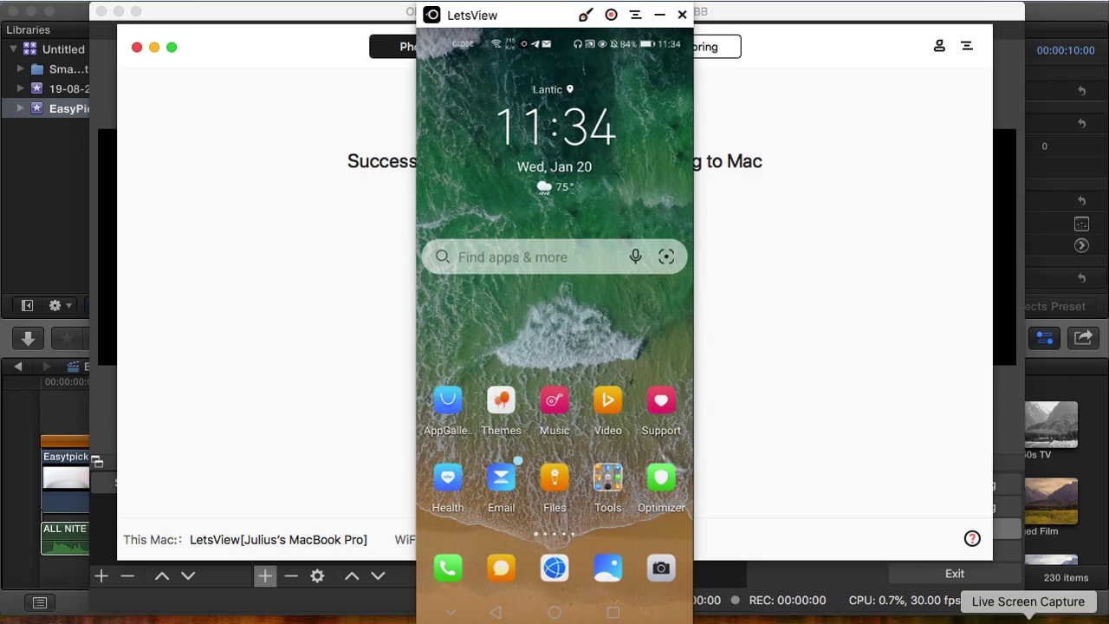
pyautogui.click(870, 614)
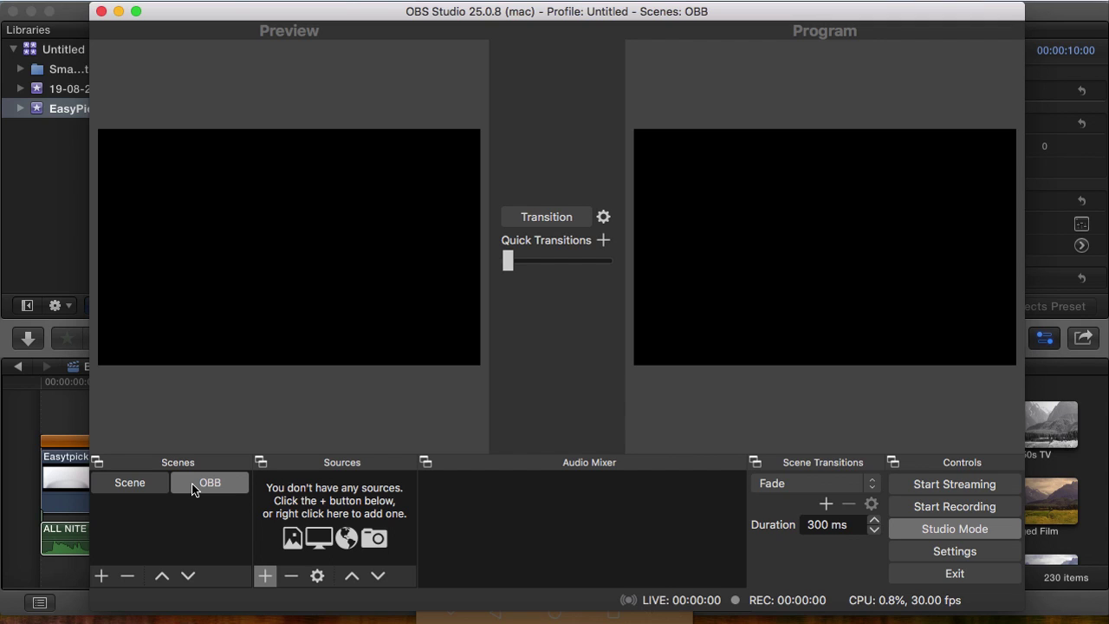
# Add a Window Capture source with the default name to the scene named Scene, capturing the [LetsView] Mirror window.
pyautogui.click(134, 485)
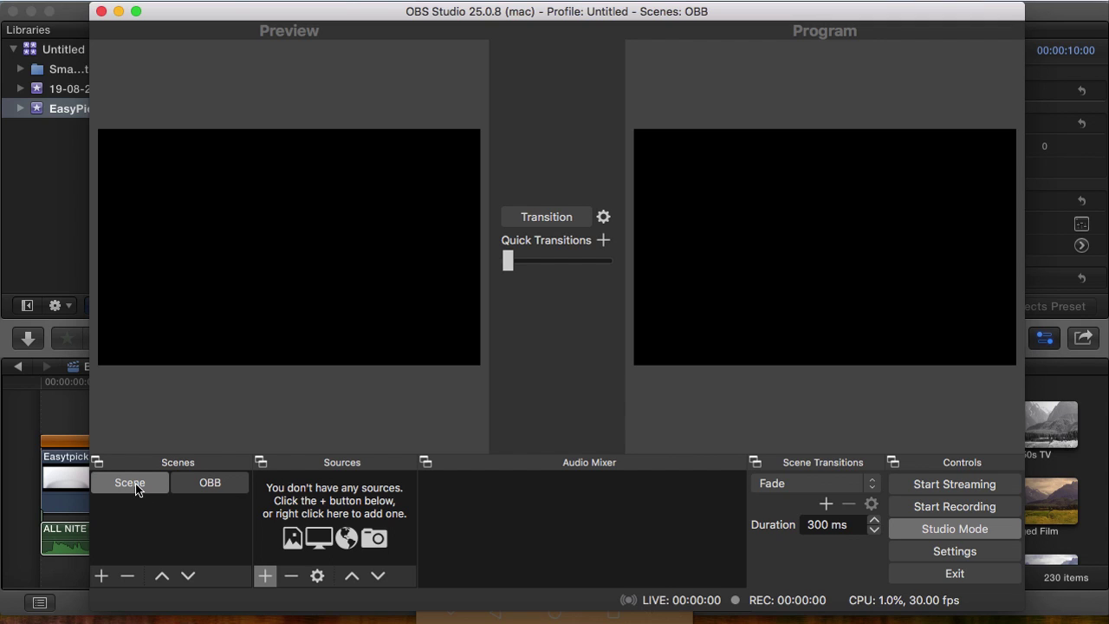
pyautogui.click(208, 483)
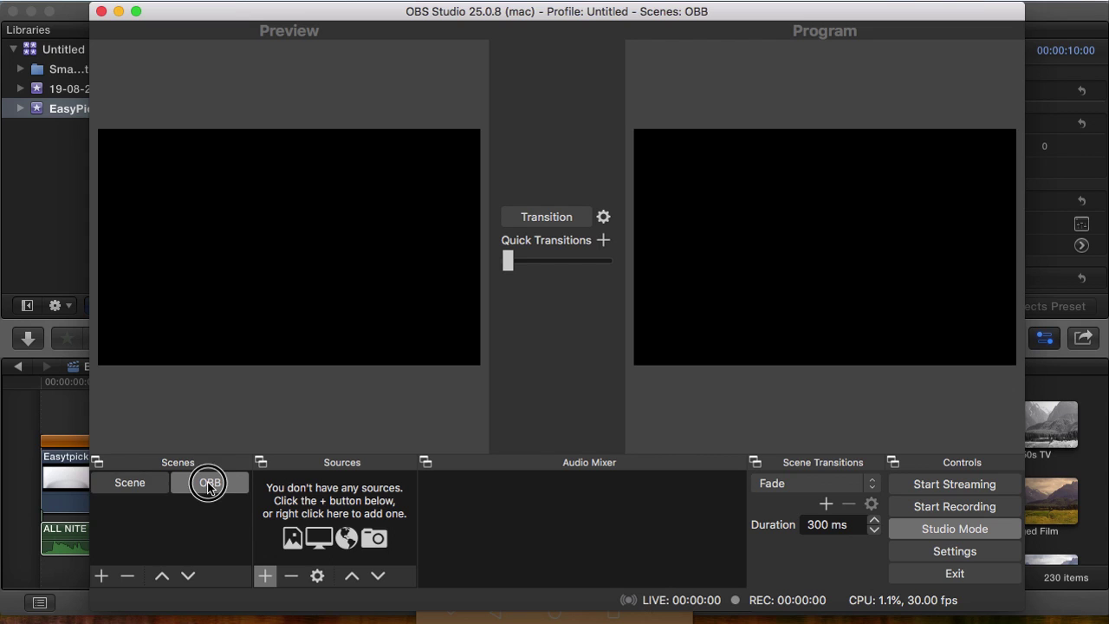
pyautogui.click(133, 489)
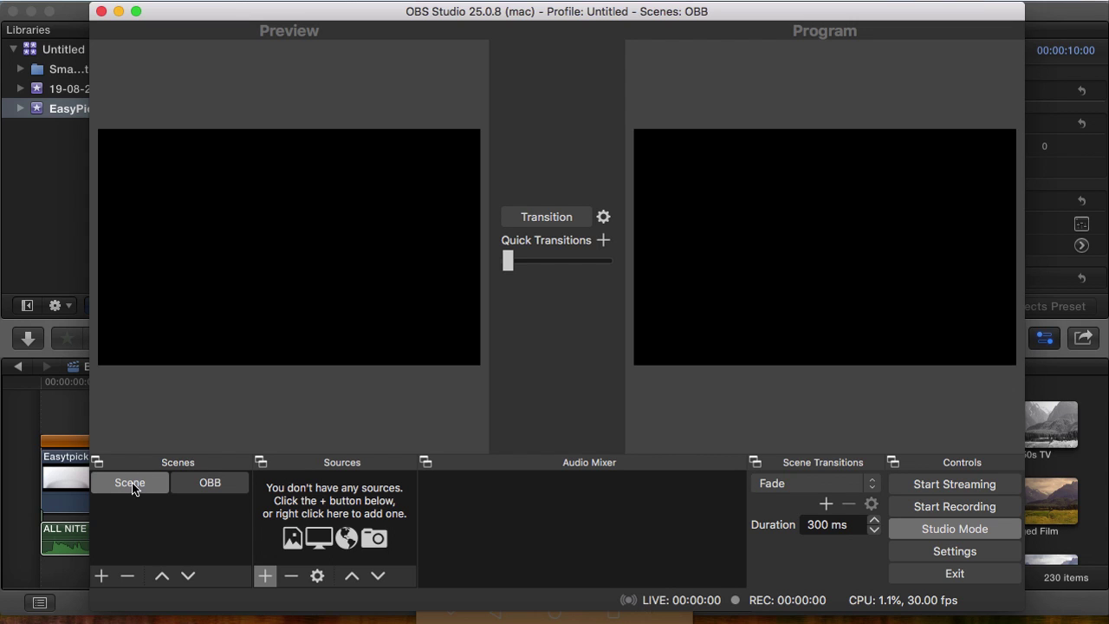
pyautogui.click(264, 575)
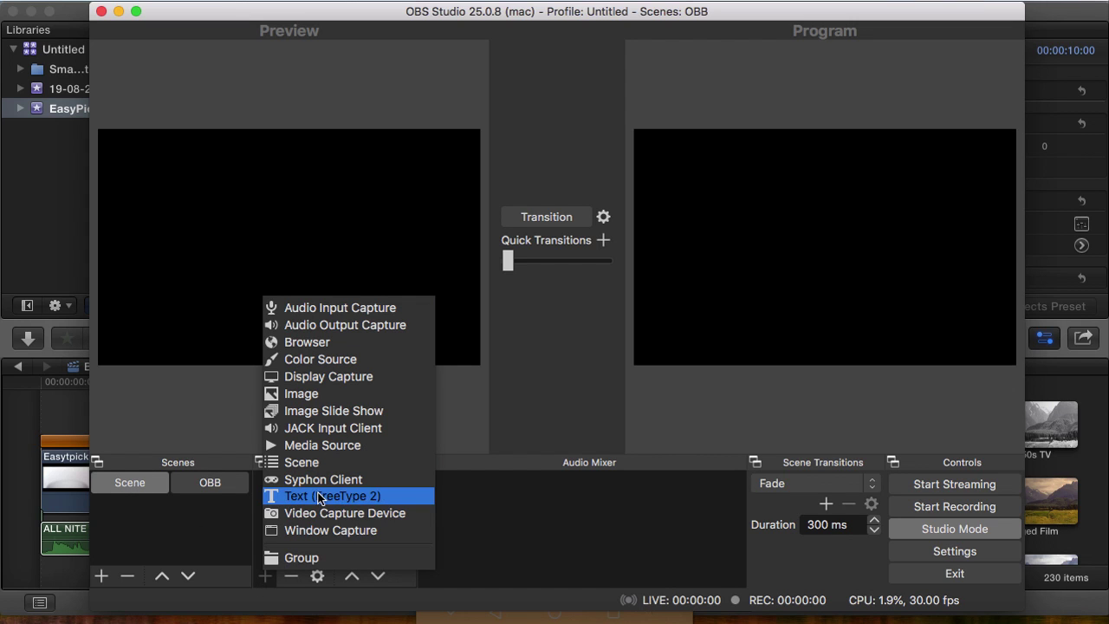
pyautogui.click(313, 531)
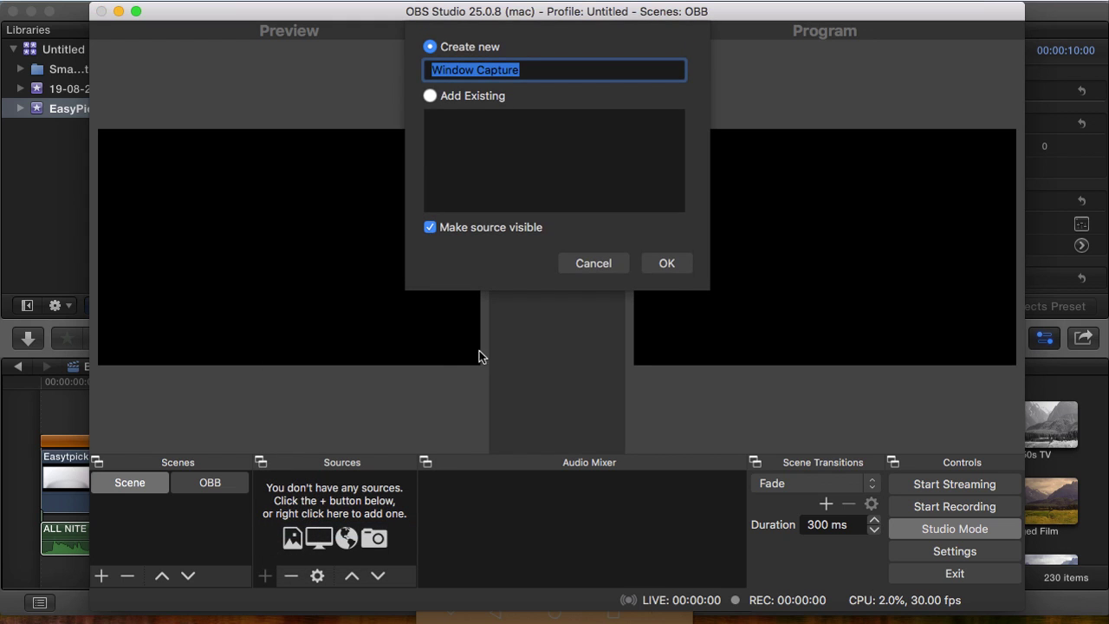
pyautogui.click(666, 264)
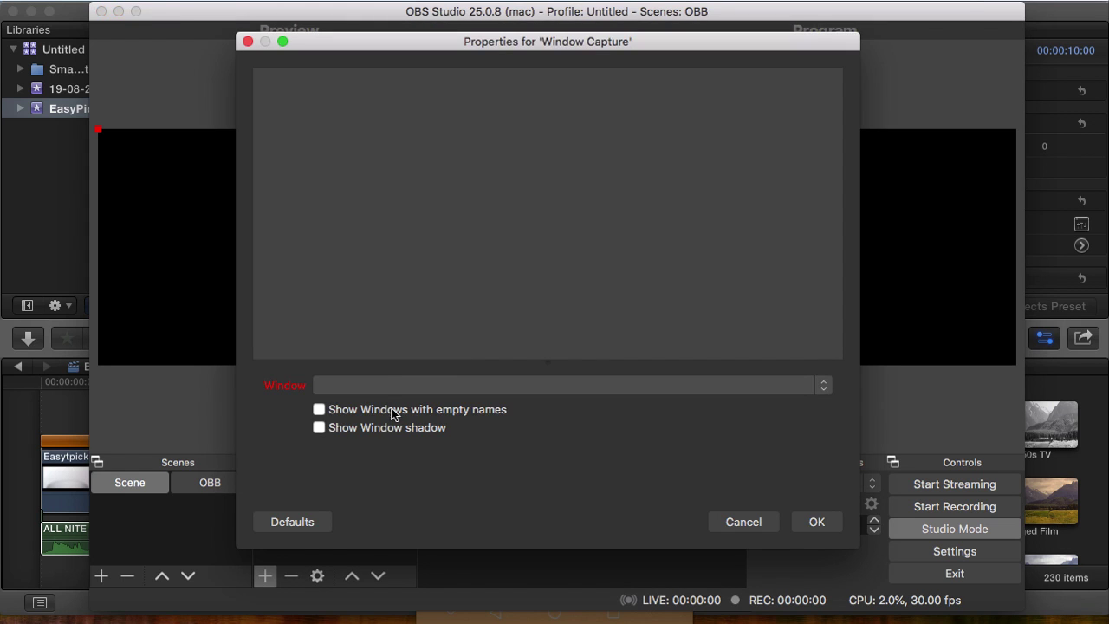
pyautogui.click(399, 385)
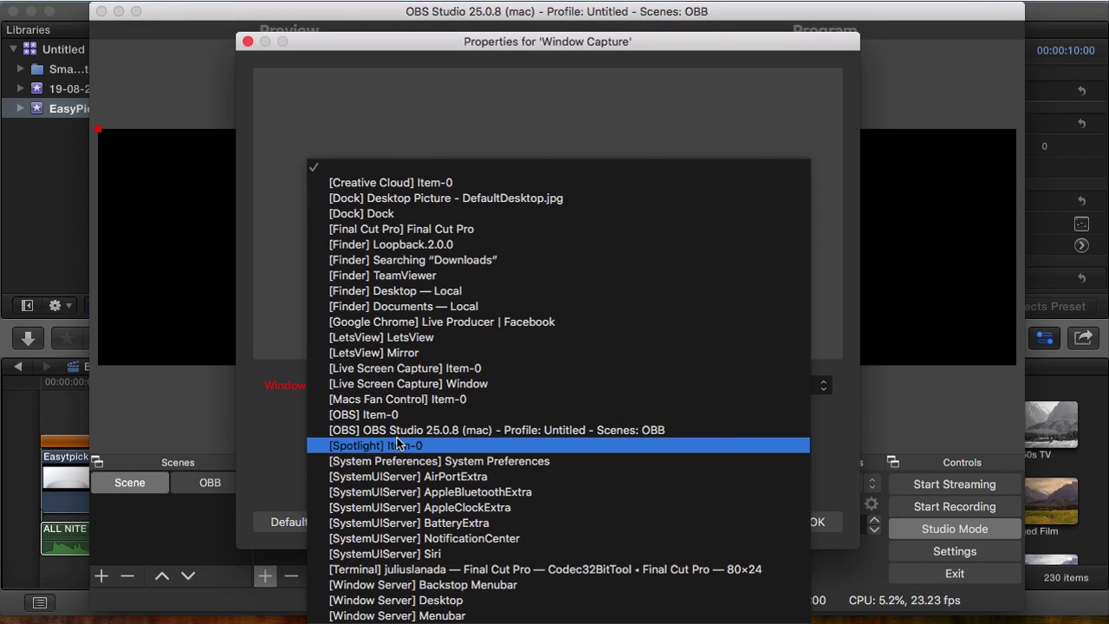
pyautogui.click(394, 354)
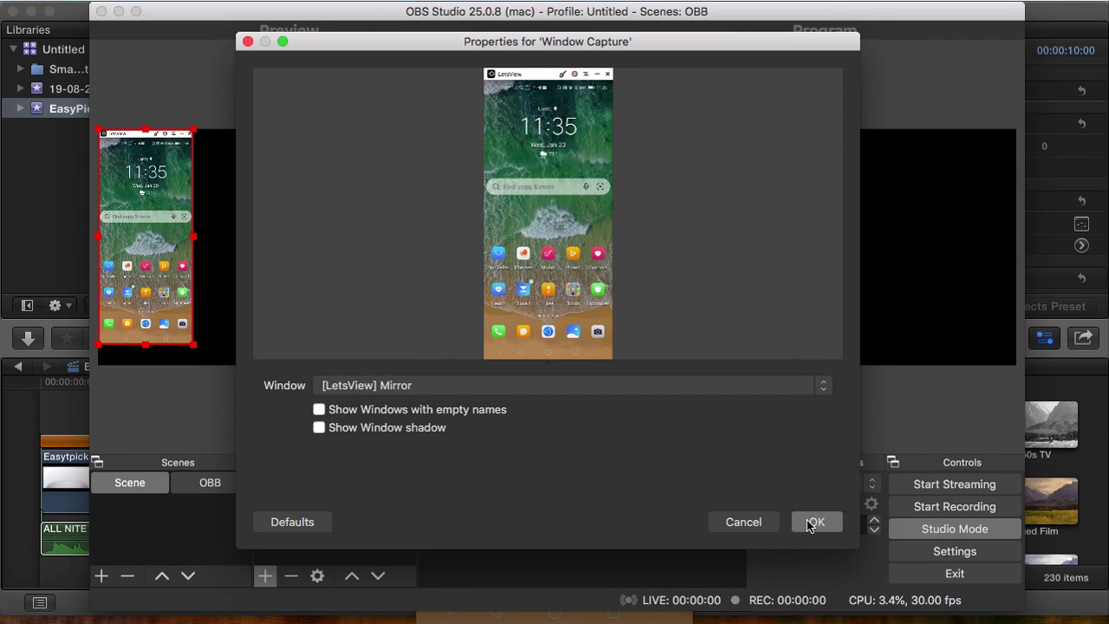
pyautogui.click(806, 521)
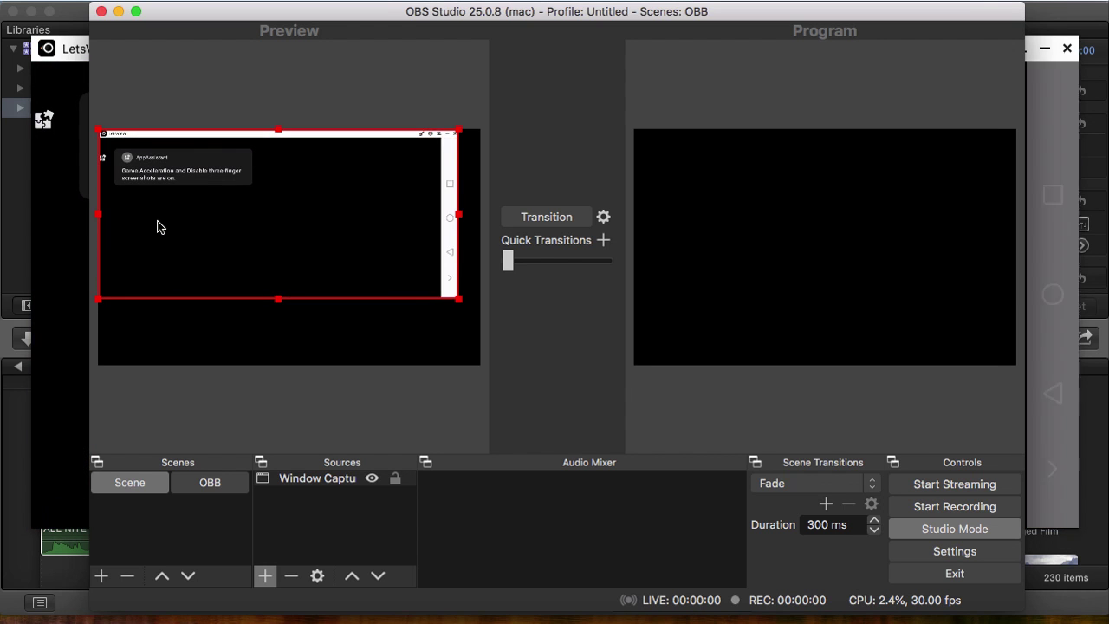
# Enlarge the window capture in the preview so it spans the full width of the canvas.
pyautogui.moveTo(458, 215); pyautogui.dragTo(470, 218)
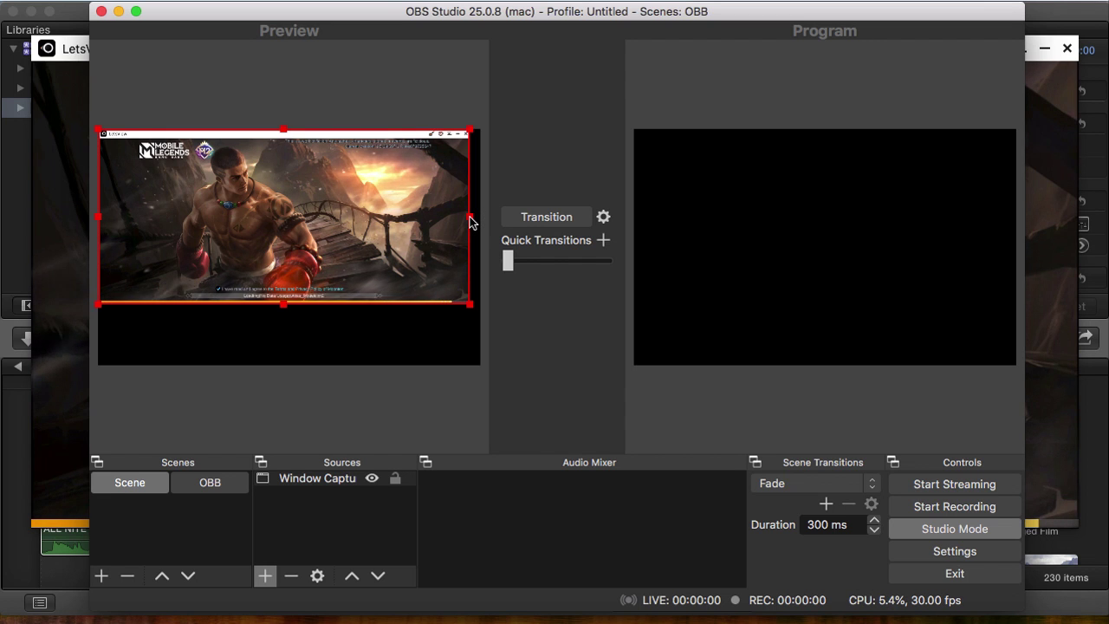
pyautogui.moveTo(471, 221); pyautogui.dragTo(413, 204)
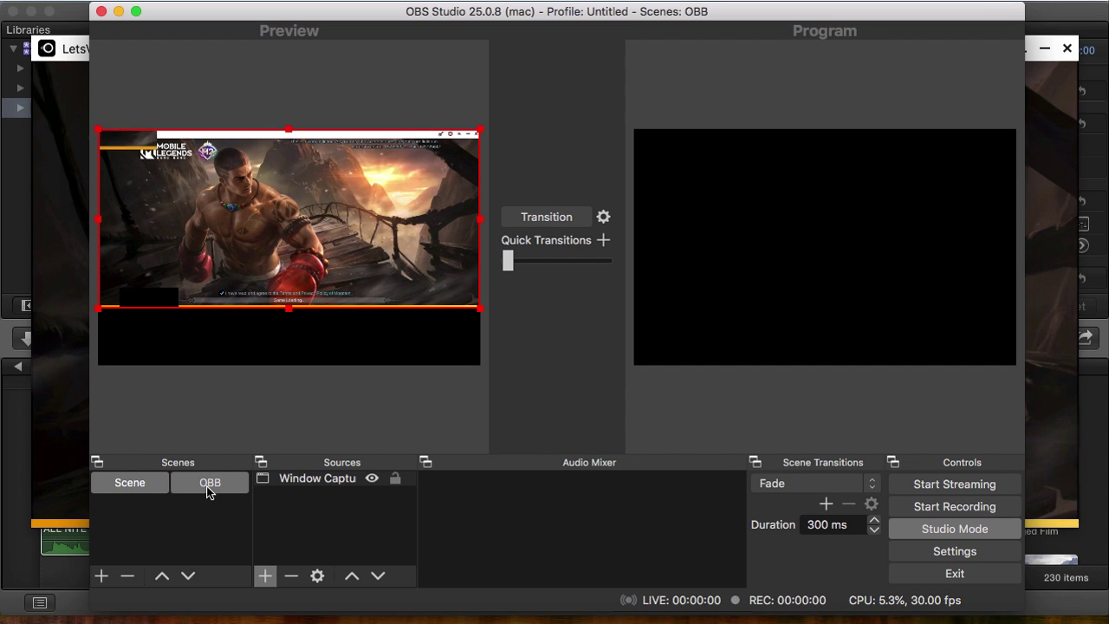
# Add a Video Capture Device source with the default name, using the FaceTime HD Camera (Built-in) at the 1280x720 preset.
pyautogui.click(265, 577)
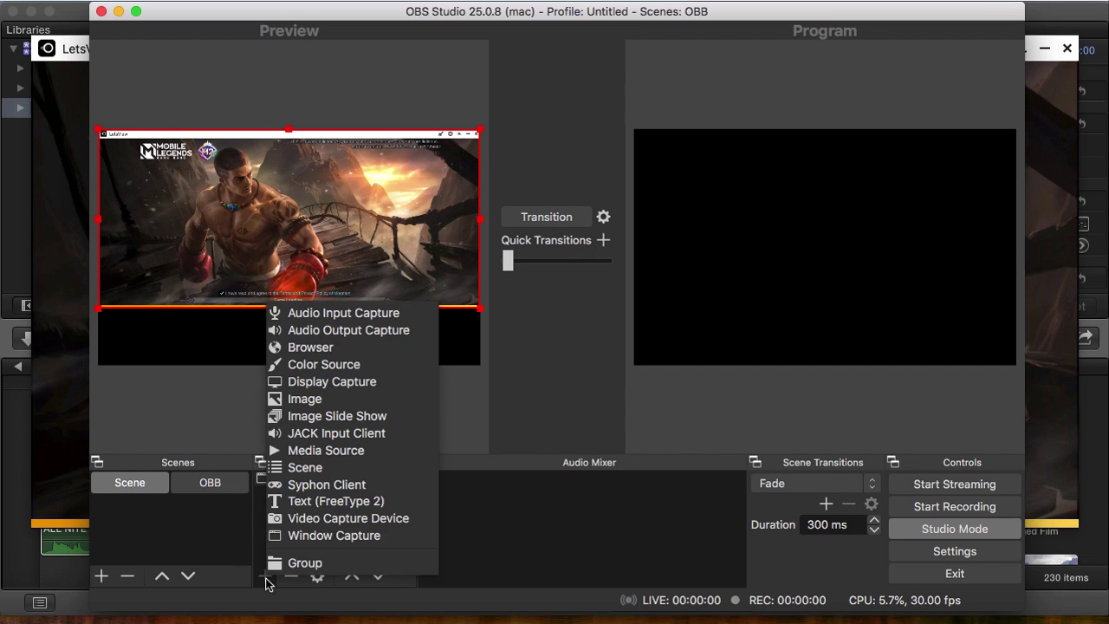
pyautogui.click(307, 522)
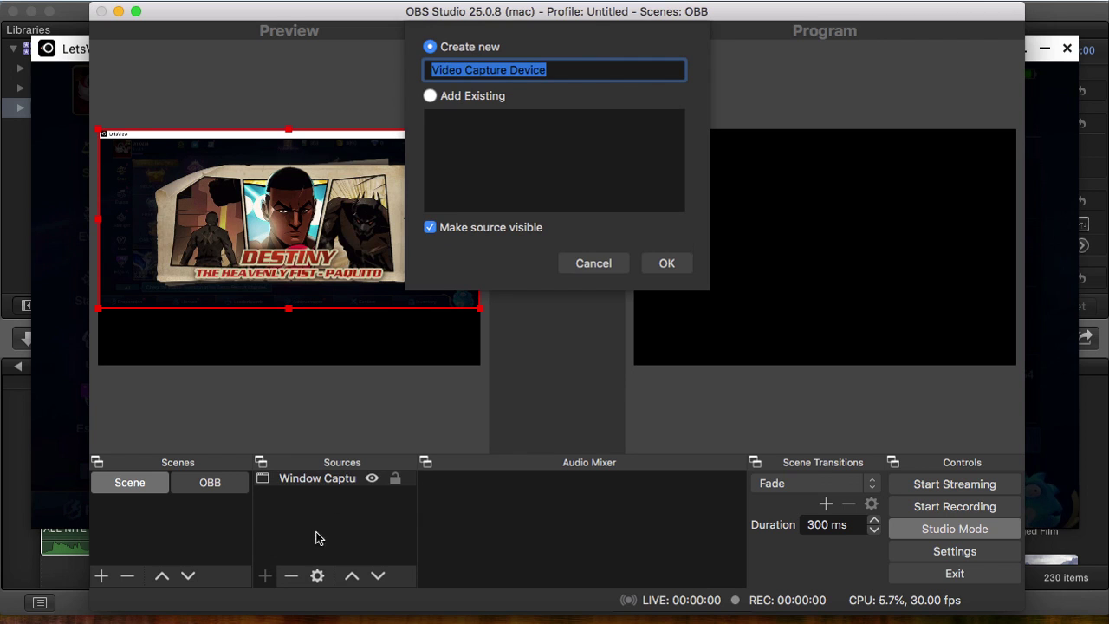
pyautogui.click(656, 265)
pyautogui.click(481, 387)
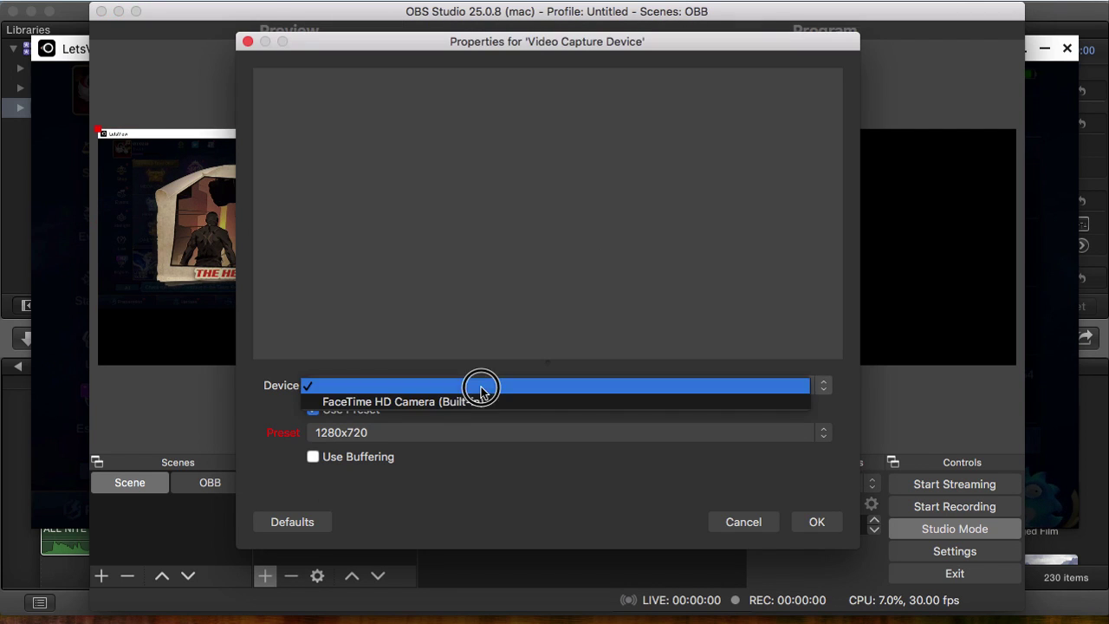
pyautogui.click(474, 402)
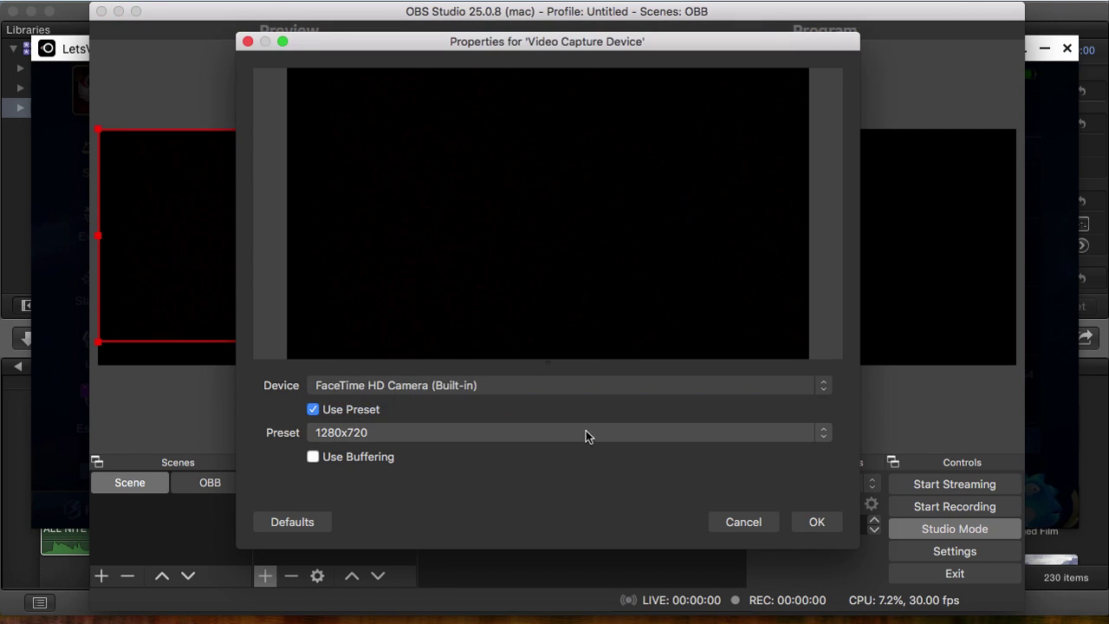
pyautogui.click(816, 521)
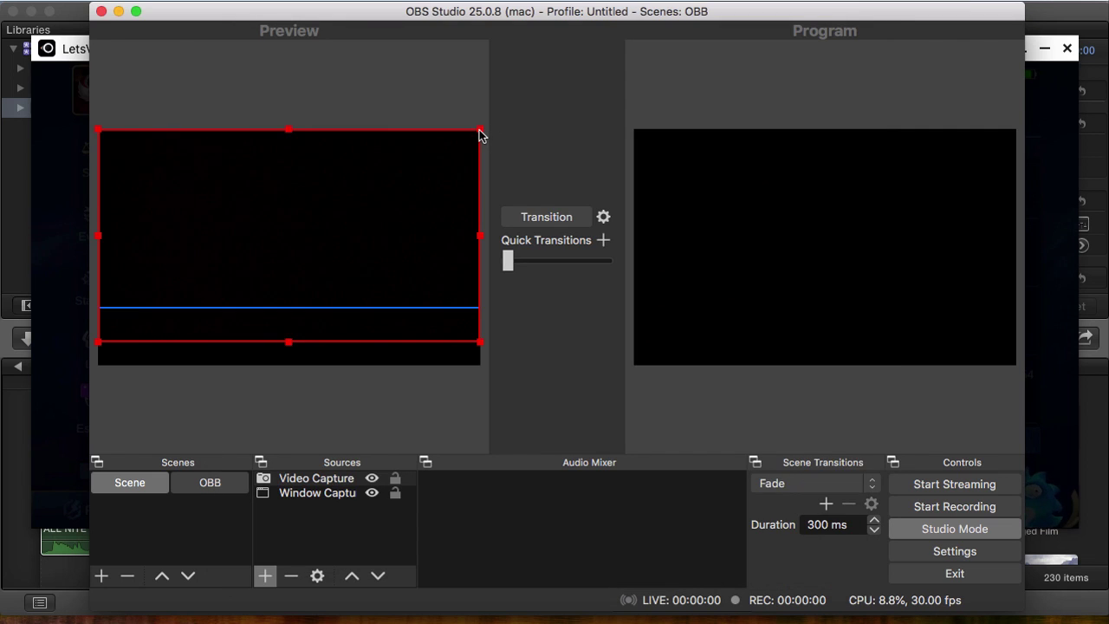
# Shrink the camera capture to less than half the canvas width in the canvas's lower-left corner, and lock the Window Capture source.
pyautogui.moveTo(479, 132); pyautogui.dragTo(238, 229)
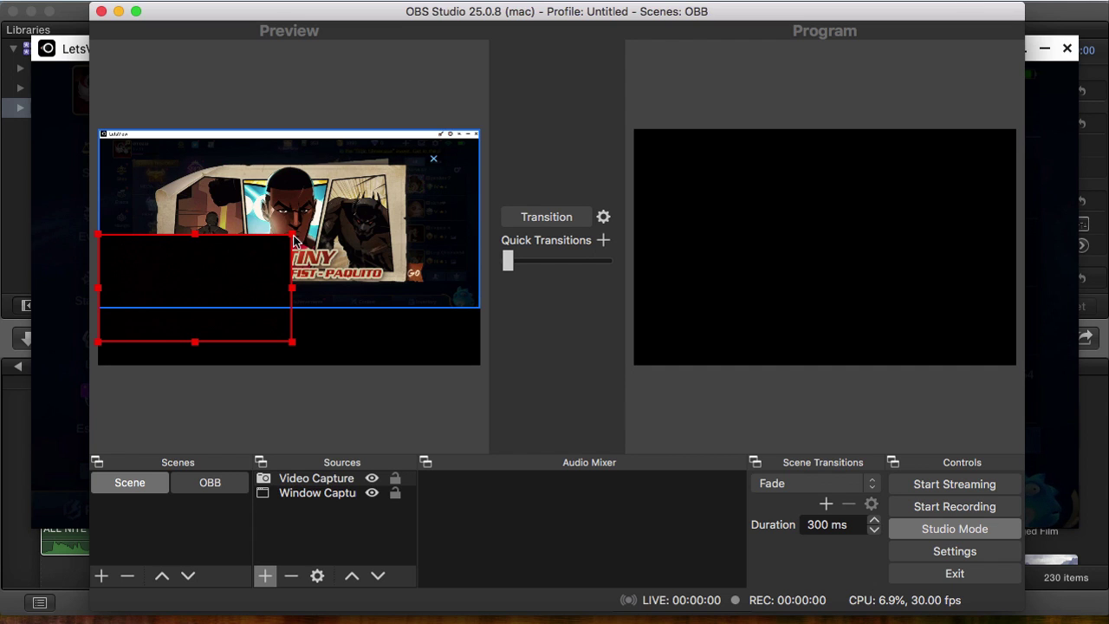
pyautogui.moveTo(295, 241); pyautogui.dragTo(216, 299)
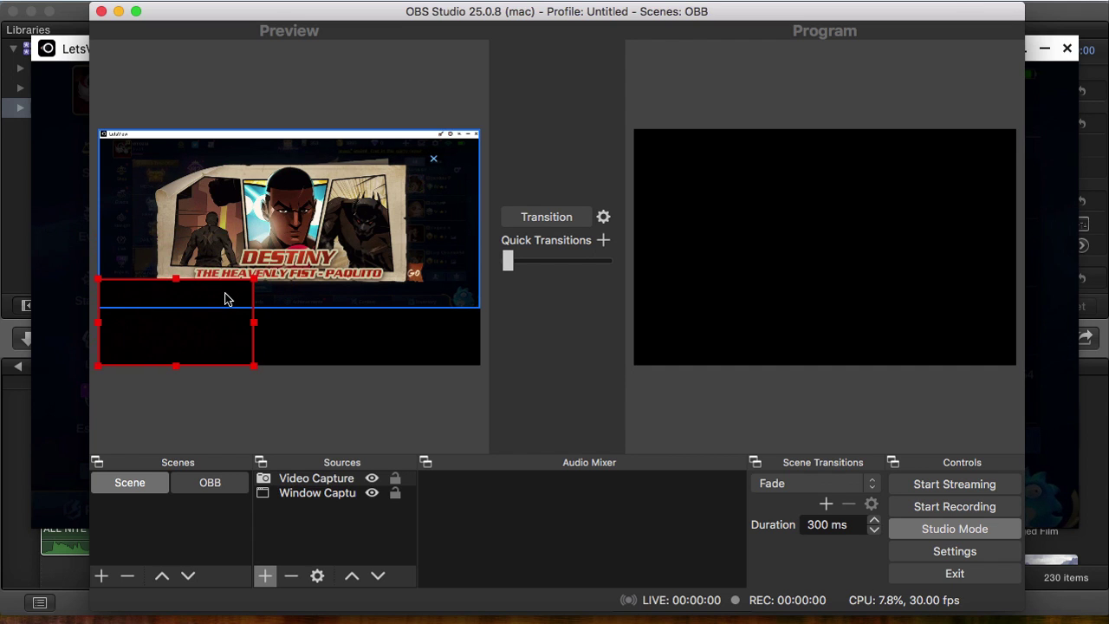
pyautogui.click(327, 247)
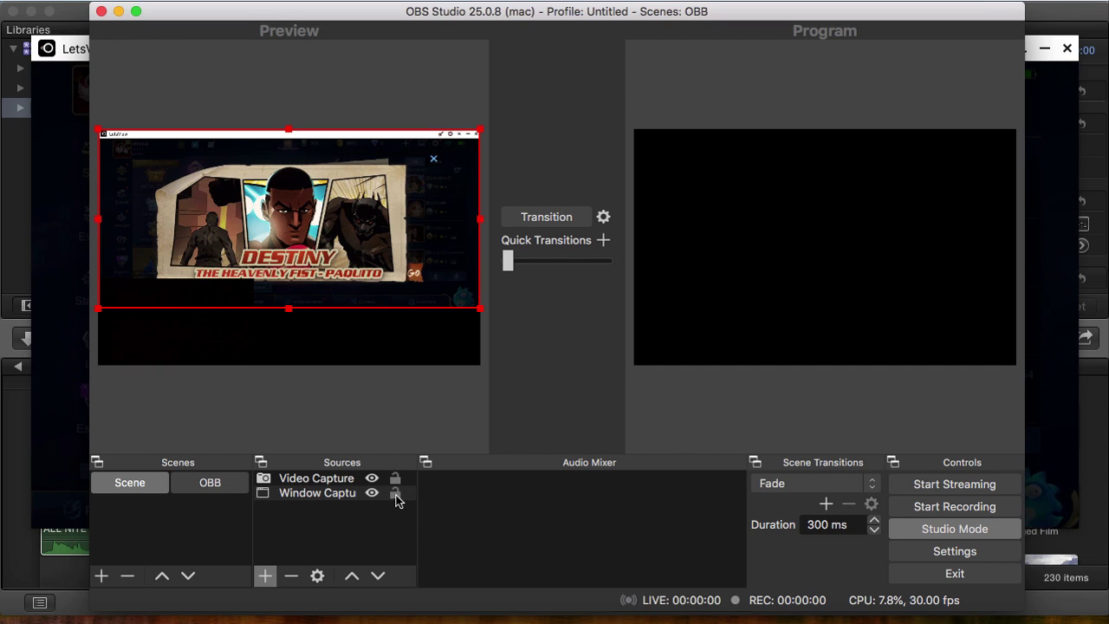
pyautogui.click(395, 496)
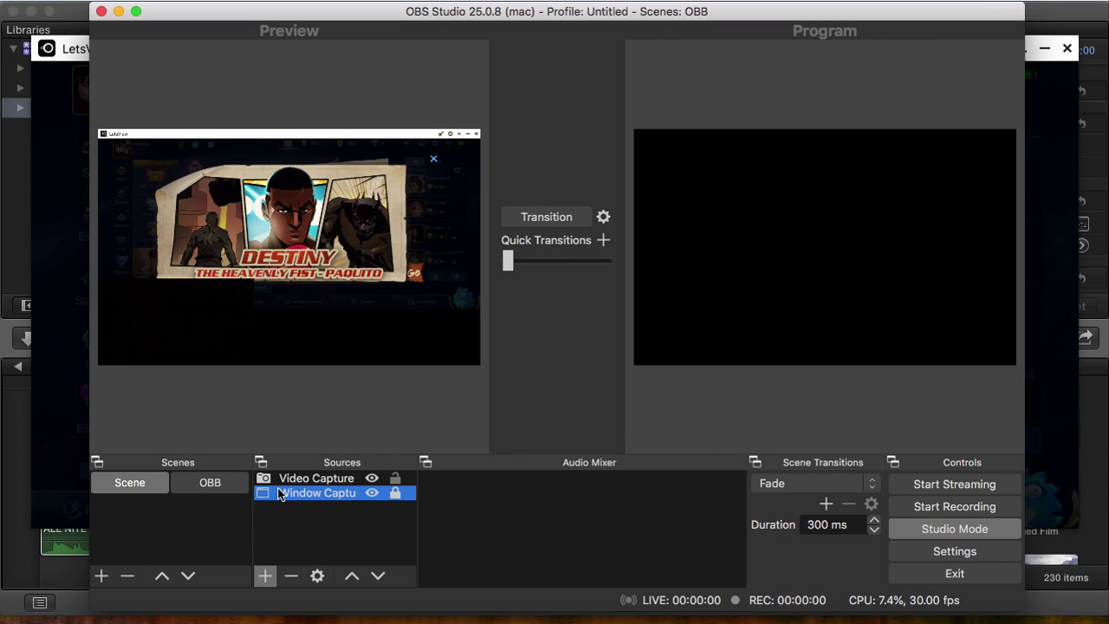
# Hide the Video Capture Device source and transition the previewed scene to the program output.
pyautogui.click(372, 478)
pyautogui.click(372, 479)
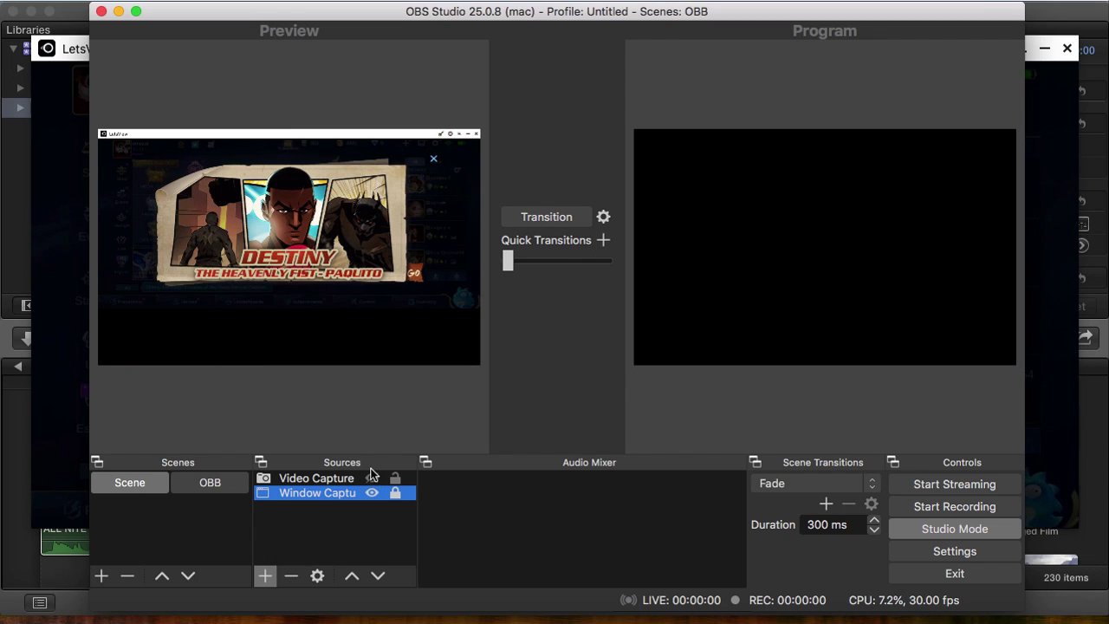
pyautogui.click(556, 220)
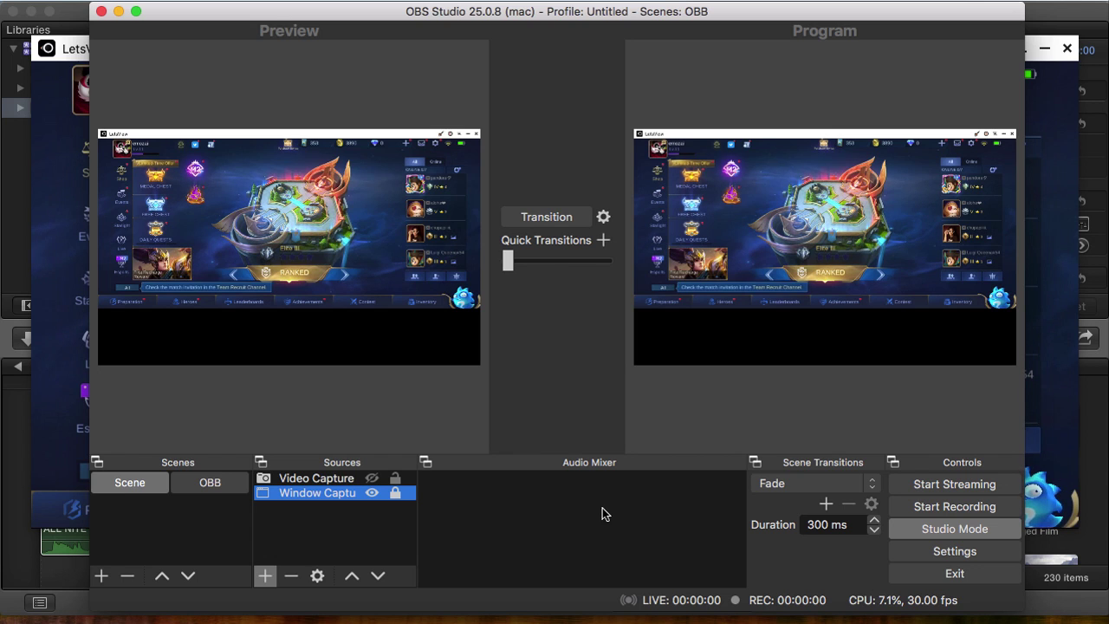
# Check the Advanced Audio Properties for active audio sources and close them.
pyautogui.rightClick(525, 517)
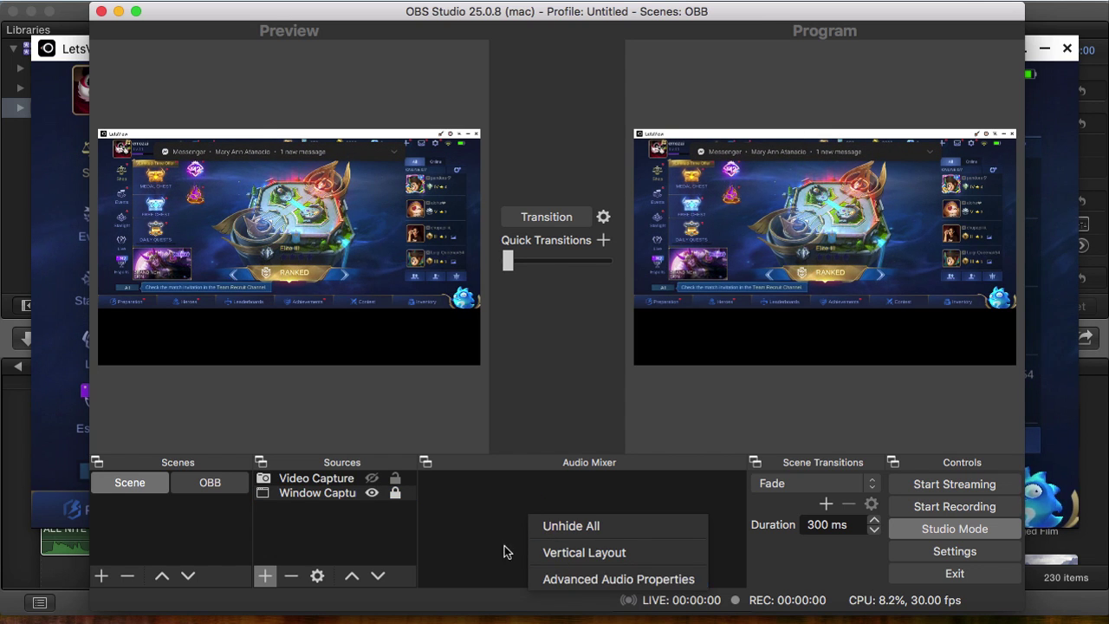
pyautogui.click(479, 537)
pyautogui.rightClick(481, 522)
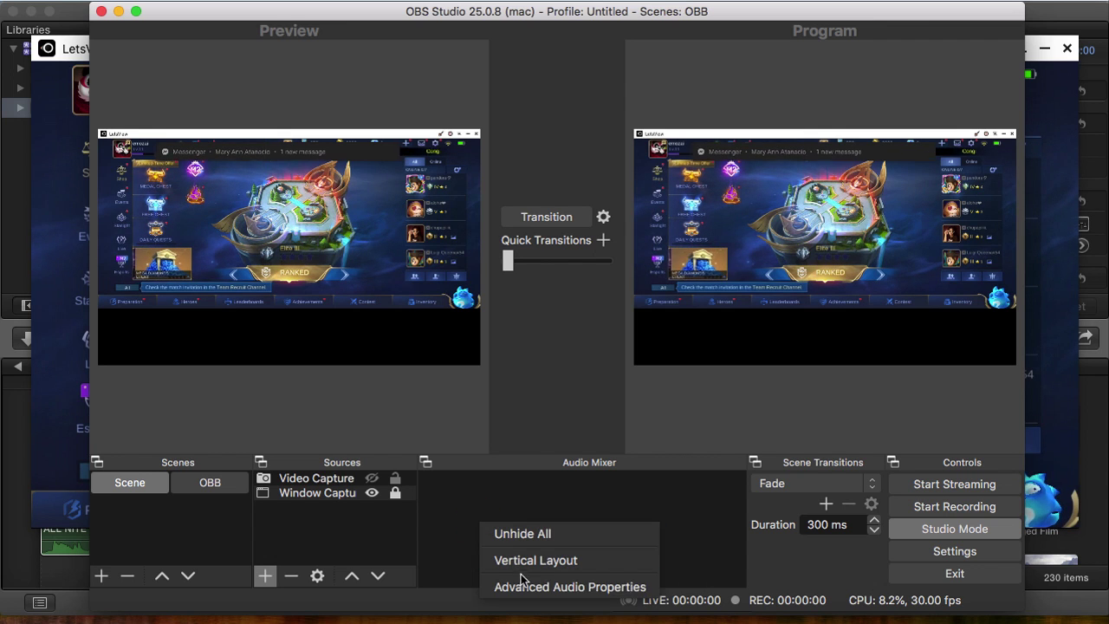
pyautogui.click(525, 588)
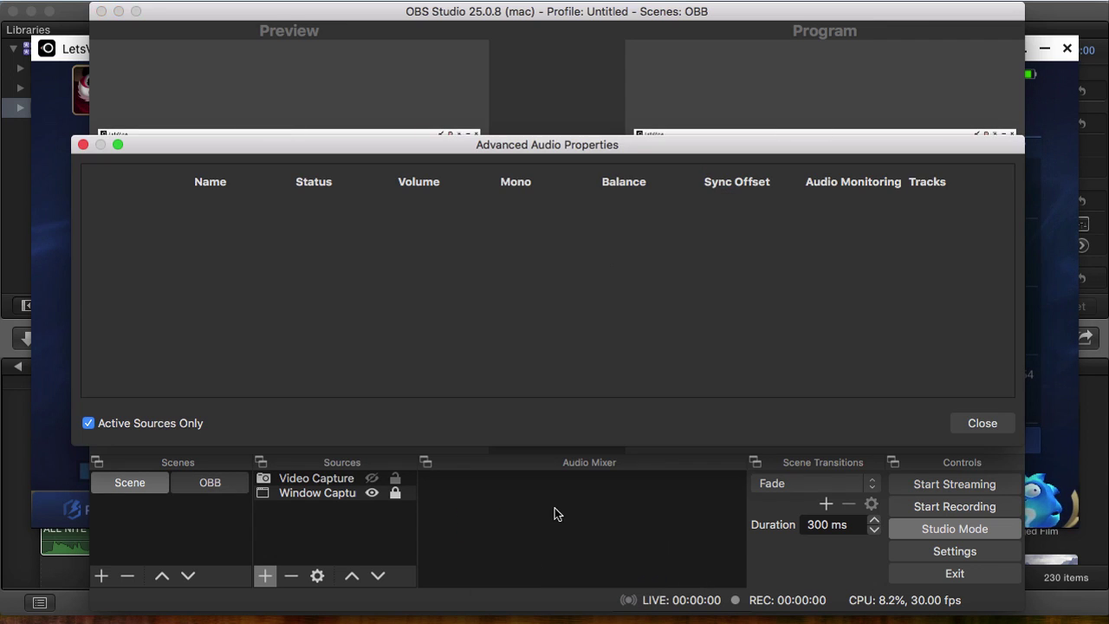
pyautogui.click(1003, 422)
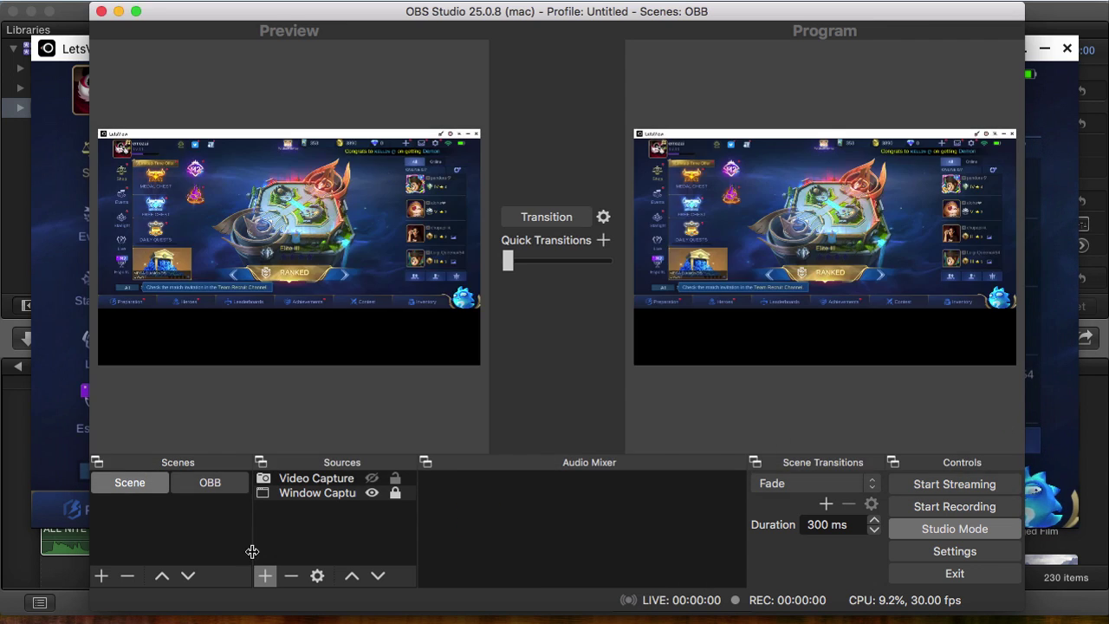
# Add an Audio Input Capture source with the default name, using Loopback Audio as its device.
pyautogui.click(305, 497)
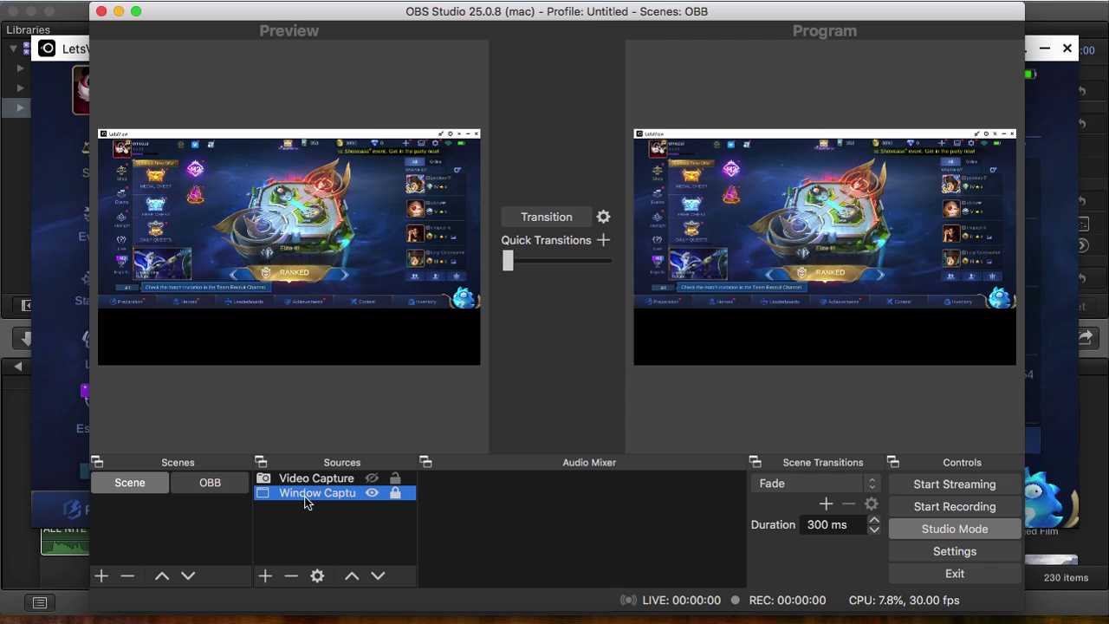
pyautogui.click(309, 482)
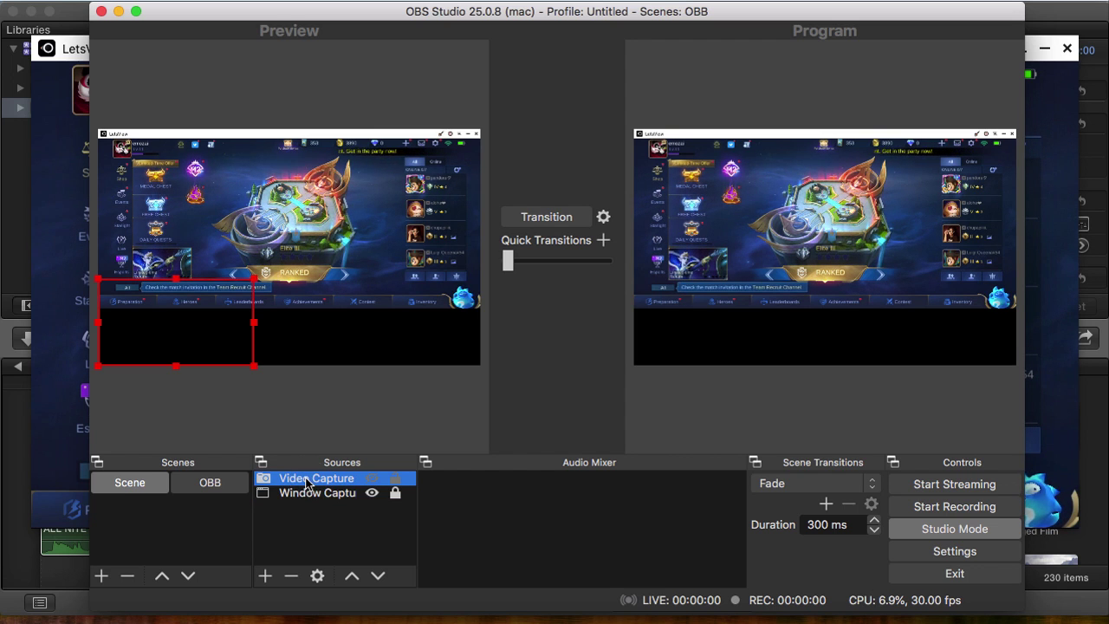
pyautogui.click(265, 575)
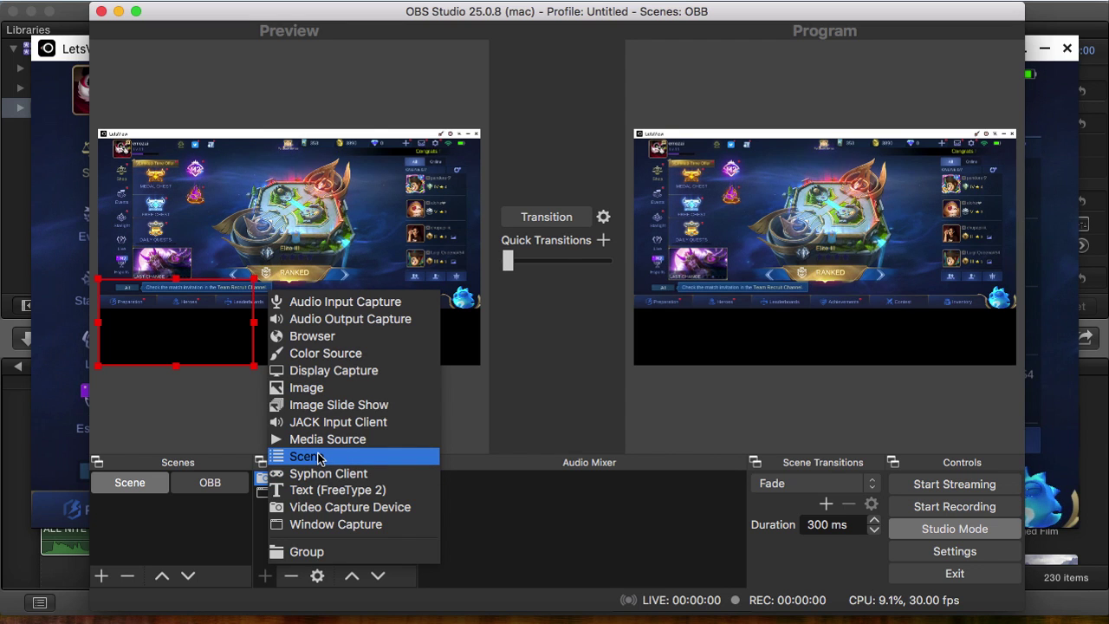
pyautogui.click(338, 303)
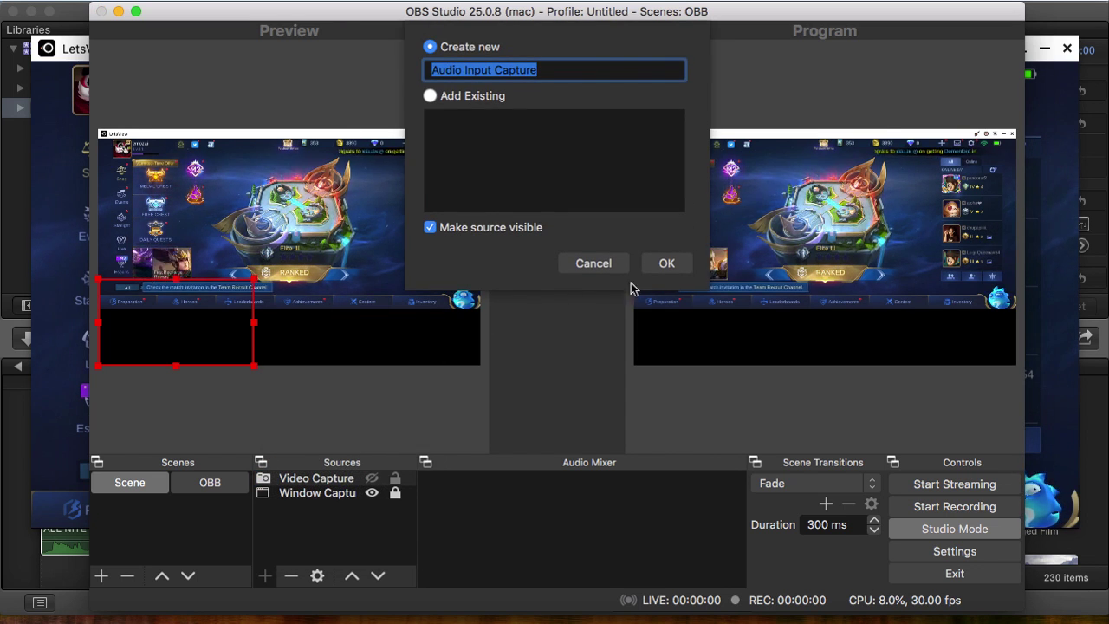
pyautogui.click(650, 264)
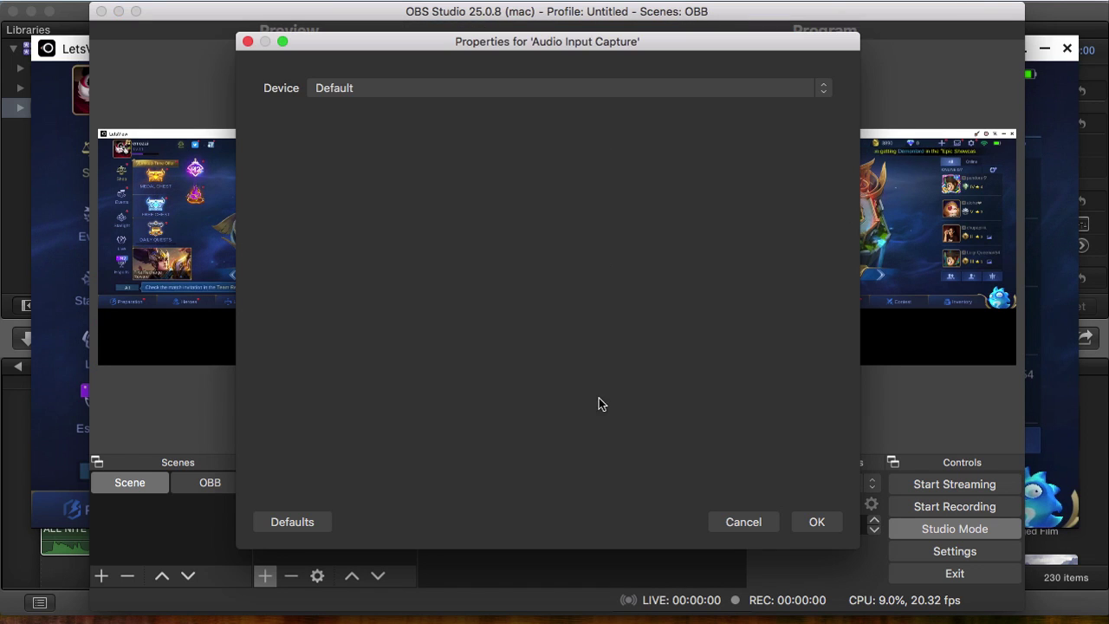
pyautogui.click(570, 89)
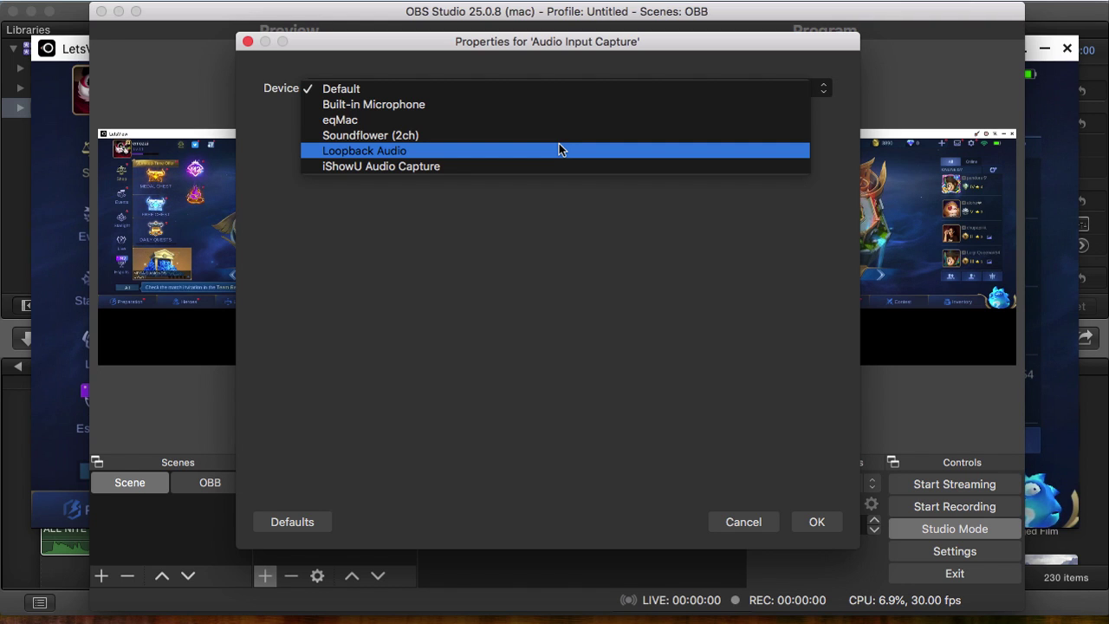
pyautogui.click(559, 144)
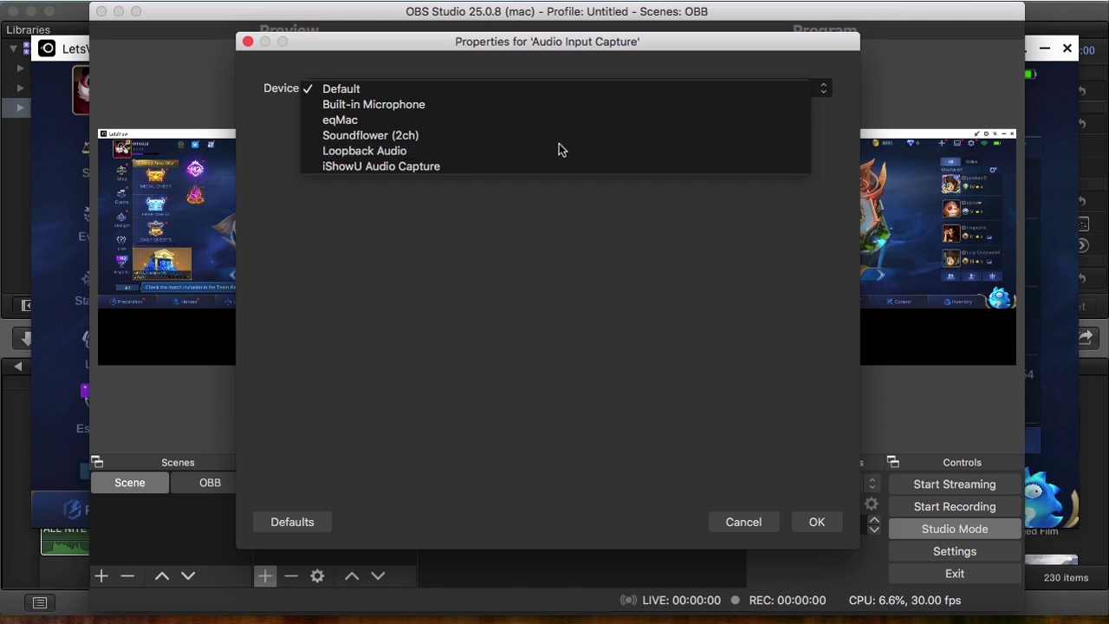
pyautogui.click(814, 523)
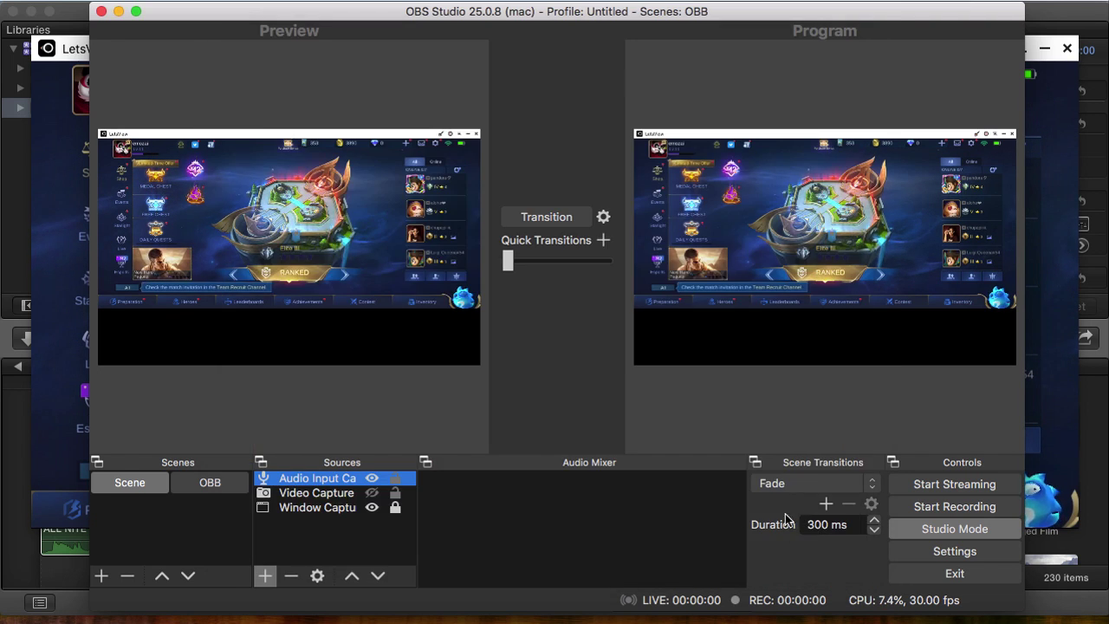
# Switch to Loopback to view the Digital Audio Routing device's sources and channels, and return to OBS Studio.
pyautogui.click(332, 493)
pyautogui.click(332, 506)
pyautogui.click(323, 478)
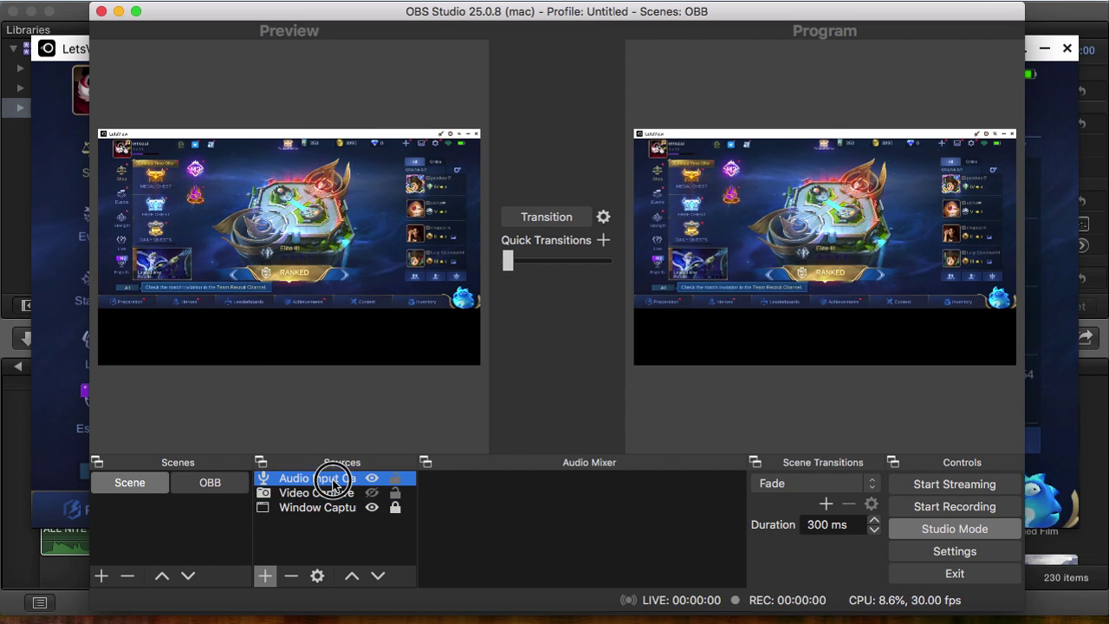
pyautogui.click(713, 617)
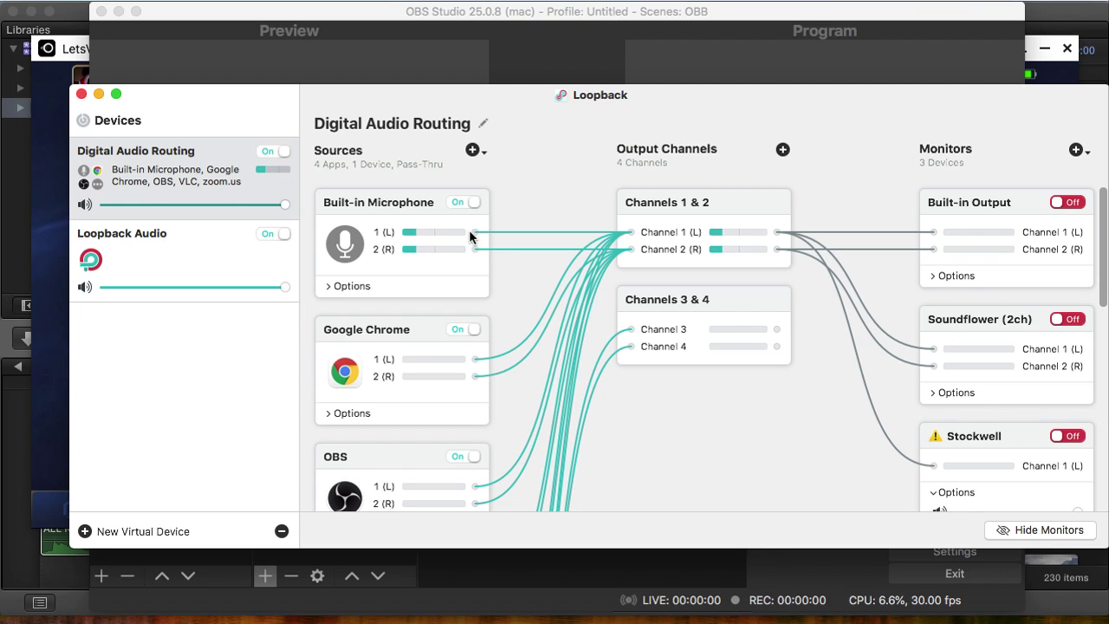
pyautogui.click(475, 76)
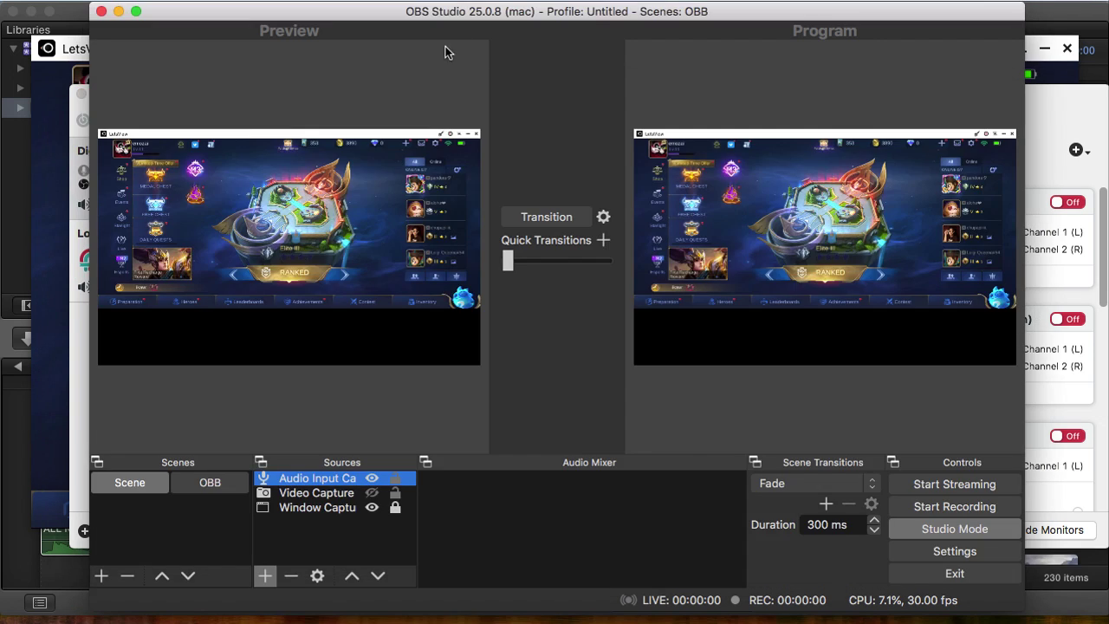
# In the Advanced Audio Properties, turn off Active Sources Only and set Audio Input Capture's audio monitoring to Monitor and Output.
pyautogui.rightClick(514, 525)
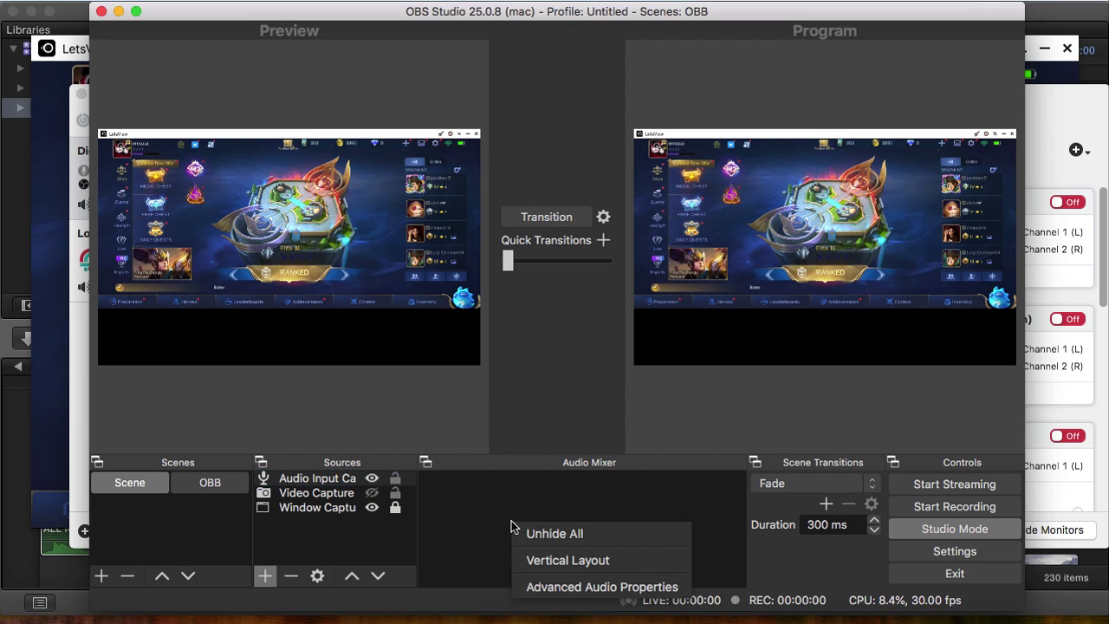
pyautogui.click(534, 587)
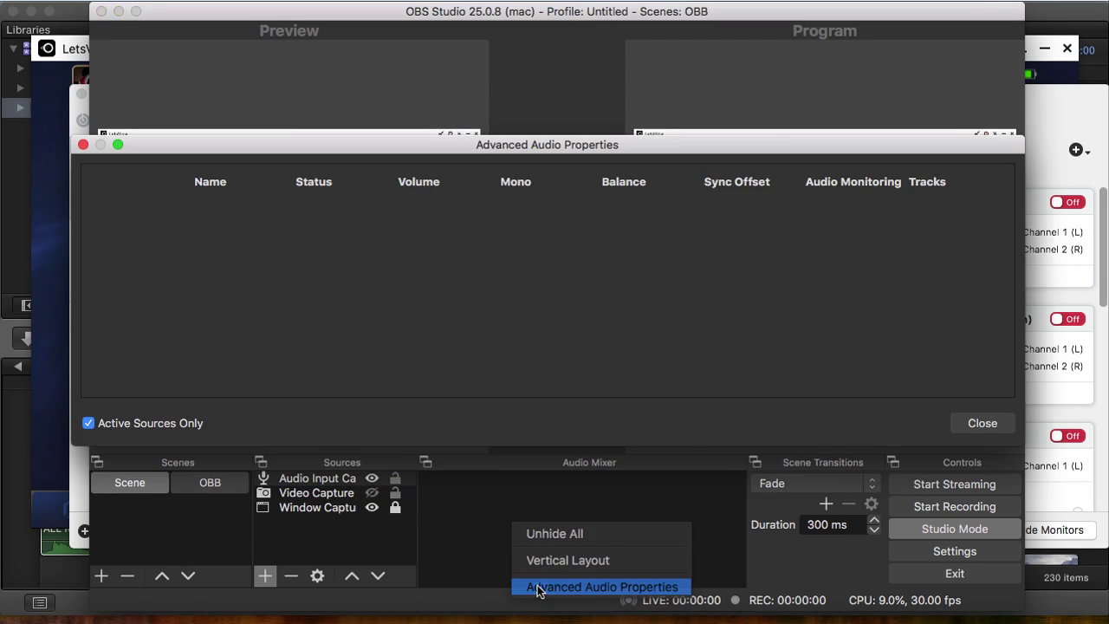
pyautogui.click(206, 423)
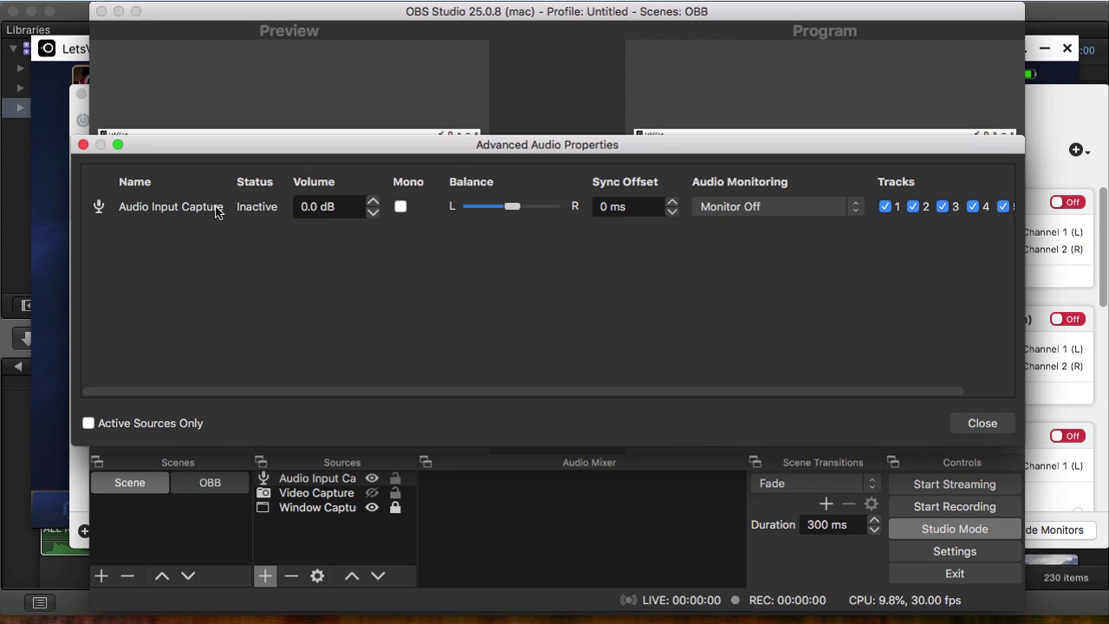
pyautogui.click(153, 423)
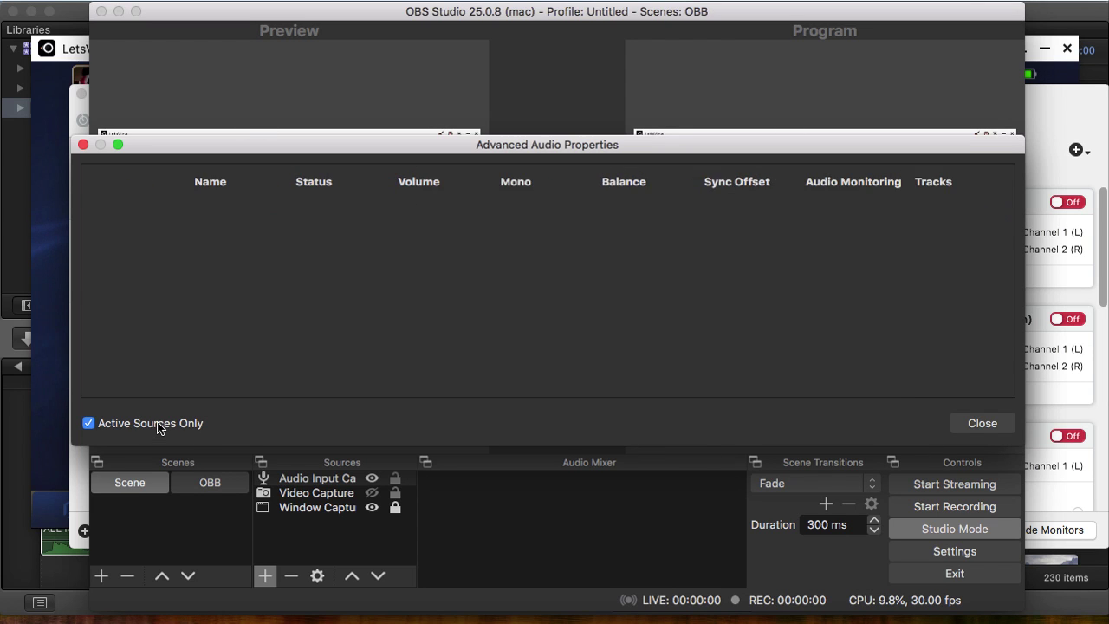
pyautogui.click(163, 421)
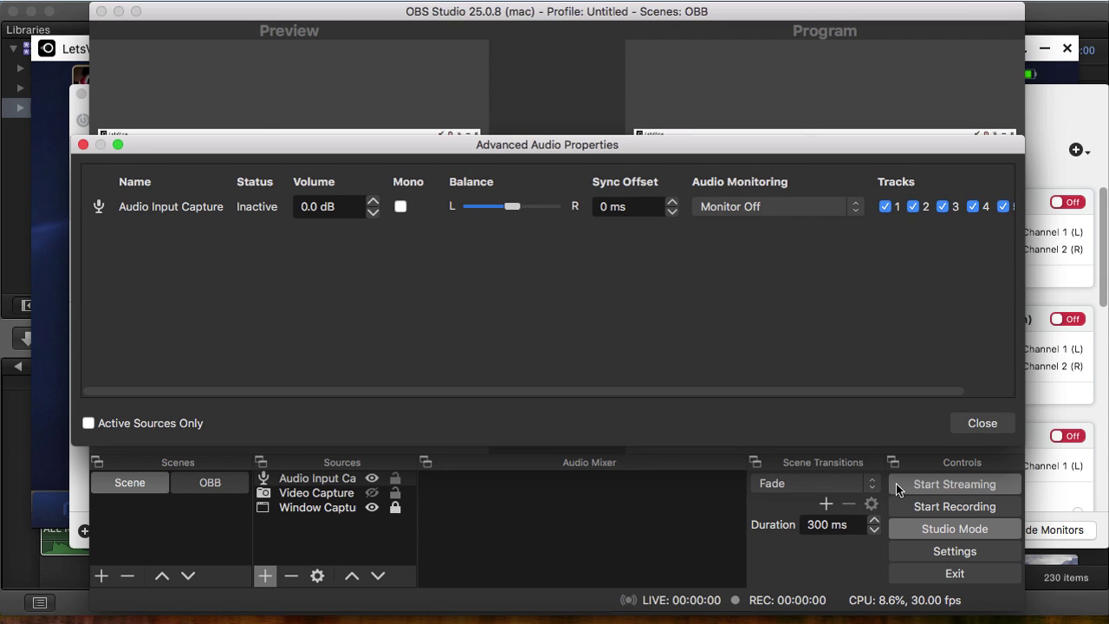
pyautogui.click(818, 208)
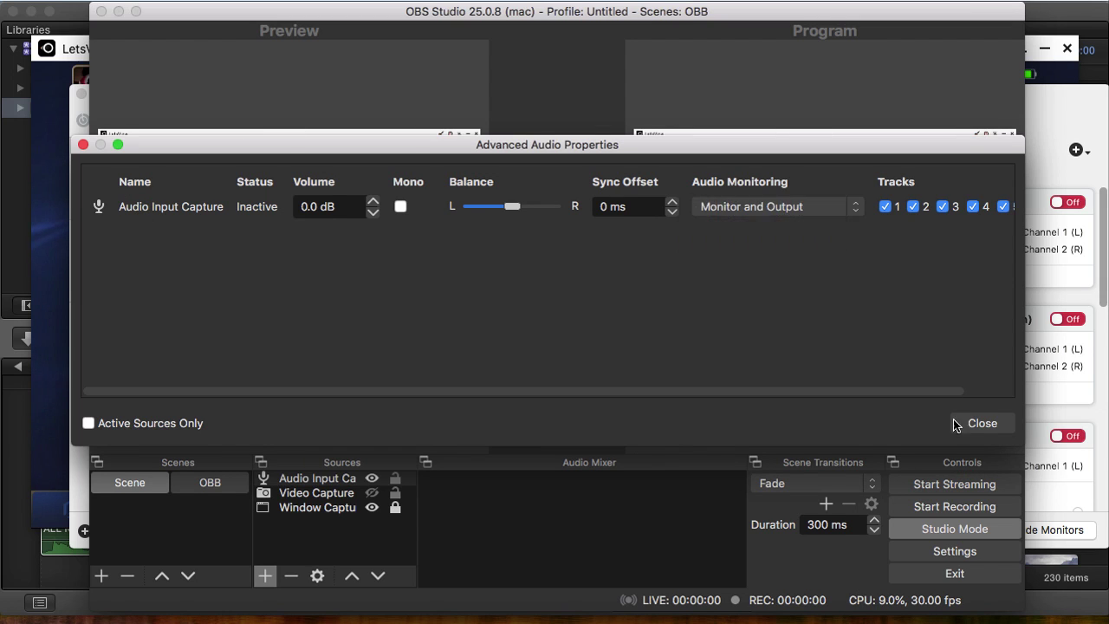
pyautogui.click(982, 424)
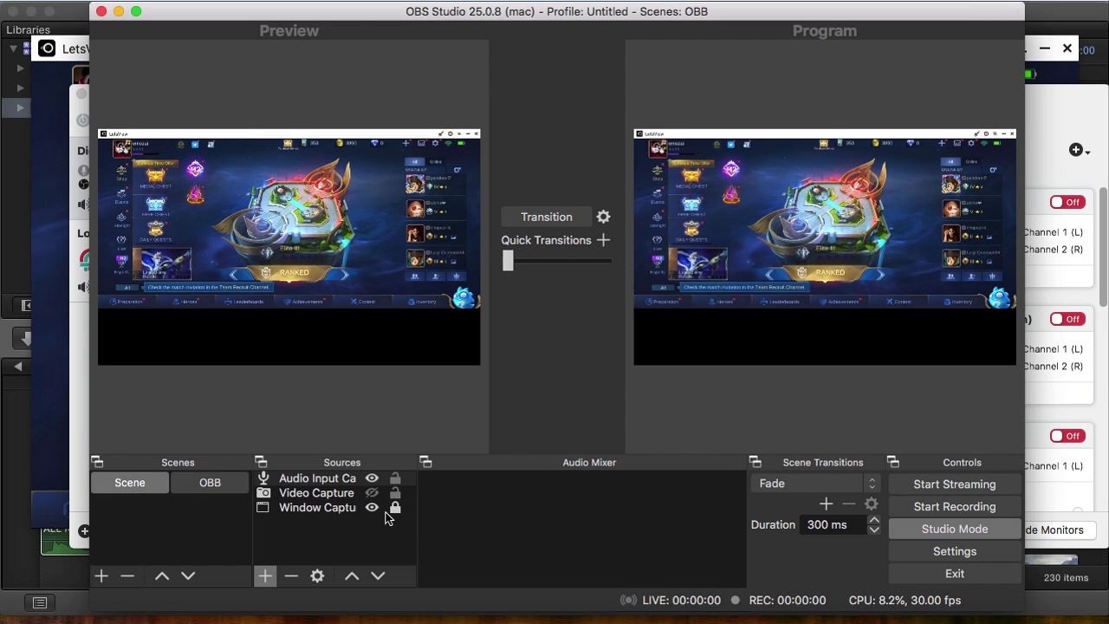
pyautogui.click(321, 479)
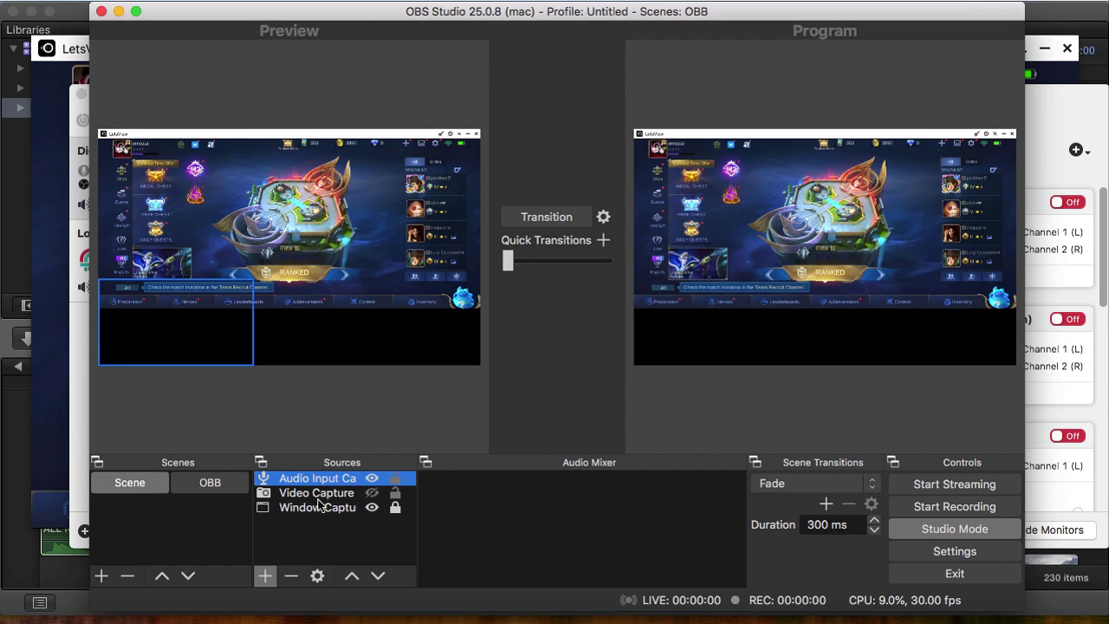
pyautogui.click(320, 508)
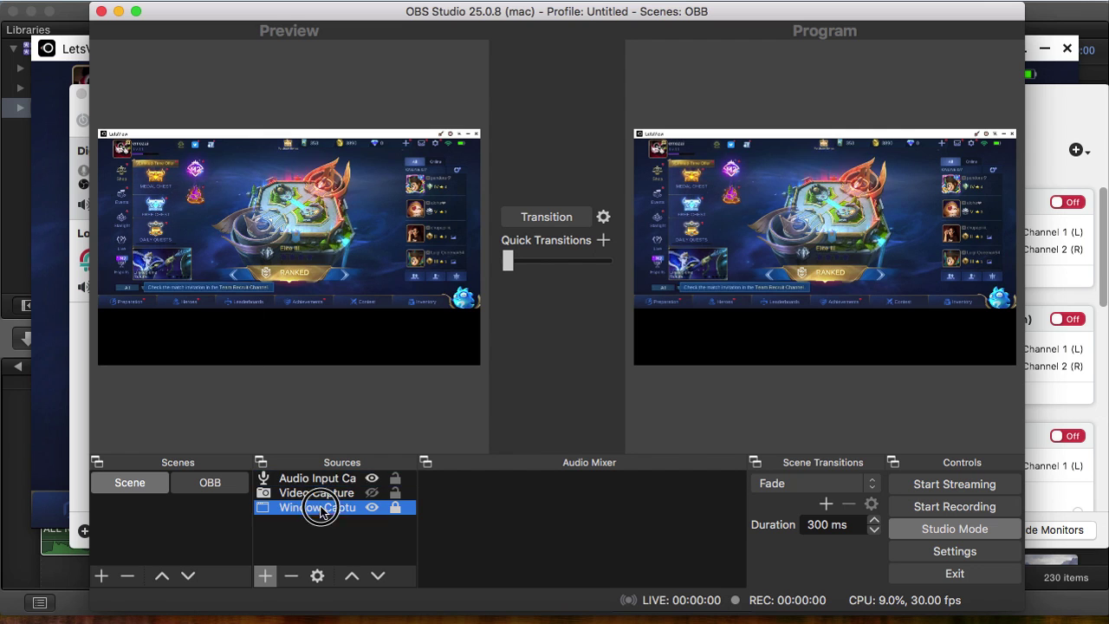
pyautogui.press('Up')
pyautogui.press('Up')
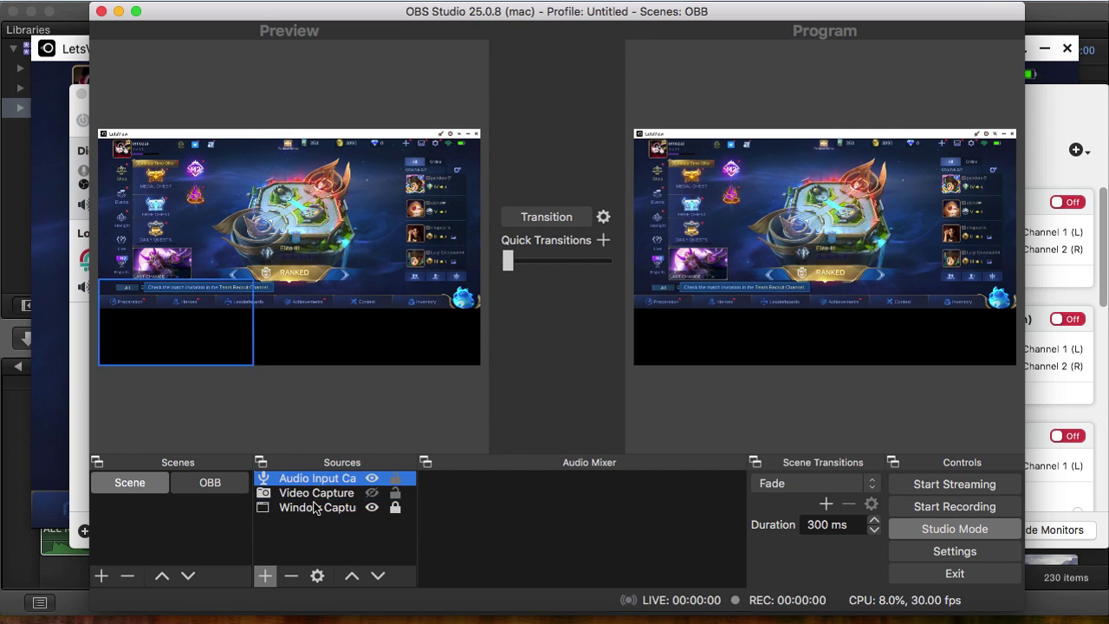
pyautogui.click(314, 508)
pyautogui.click(316, 478)
pyautogui.click(310, 507)
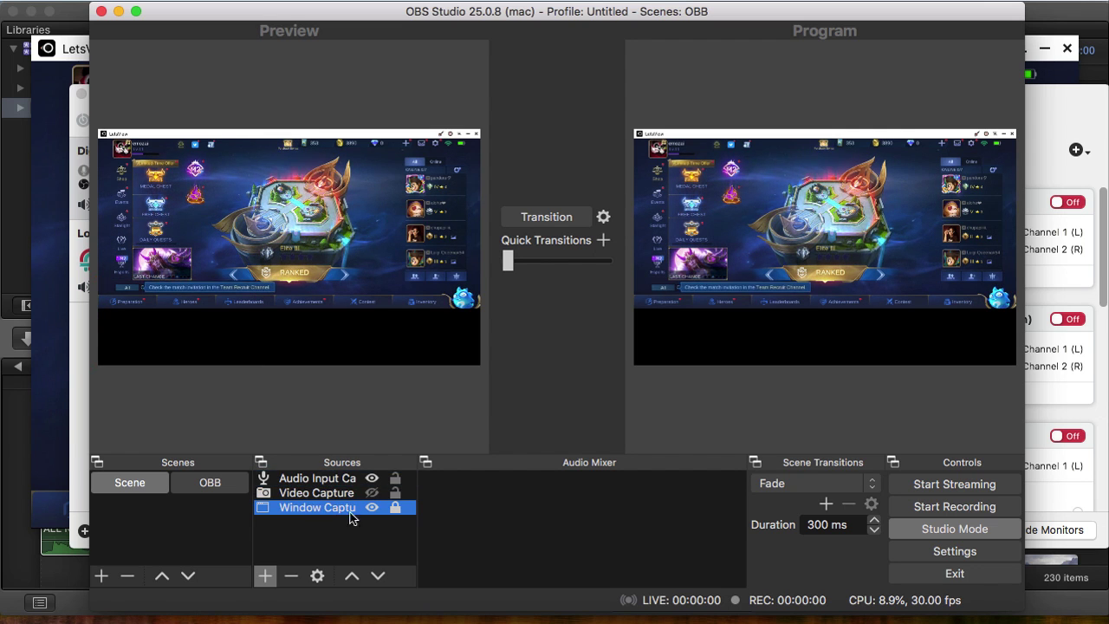
# Add a Media Source with the default name to the OBB scene, using the local file OBB.mov from Documents.
pyautogui.click(198, 493)
pyautogui.click(265, 576)
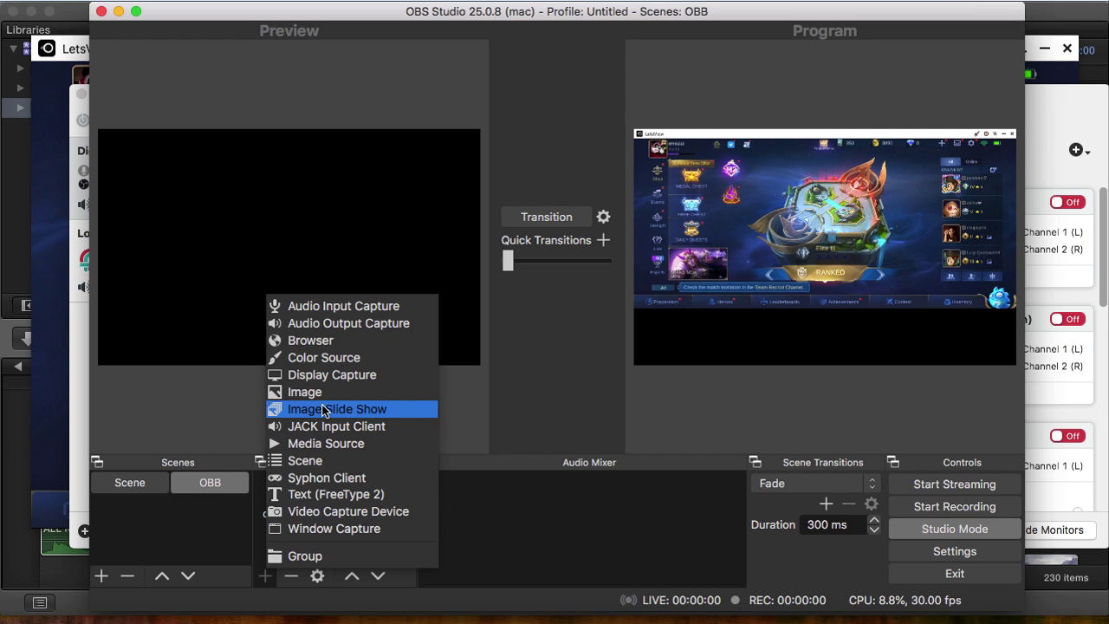
pyautogui.click(324, 443)
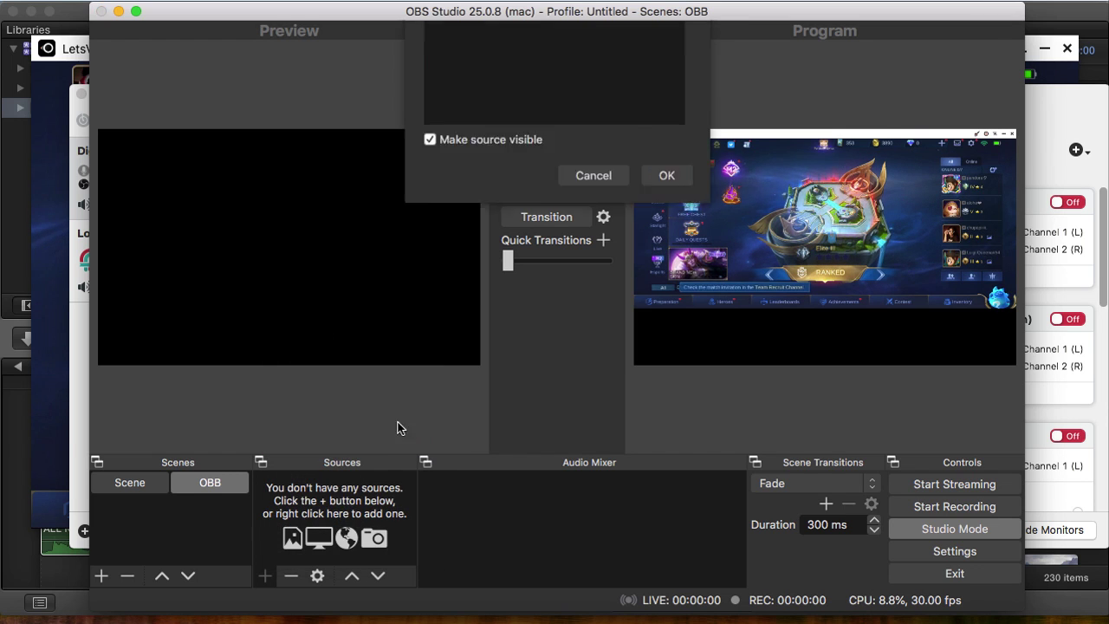
pyautogui.click(660, 266)
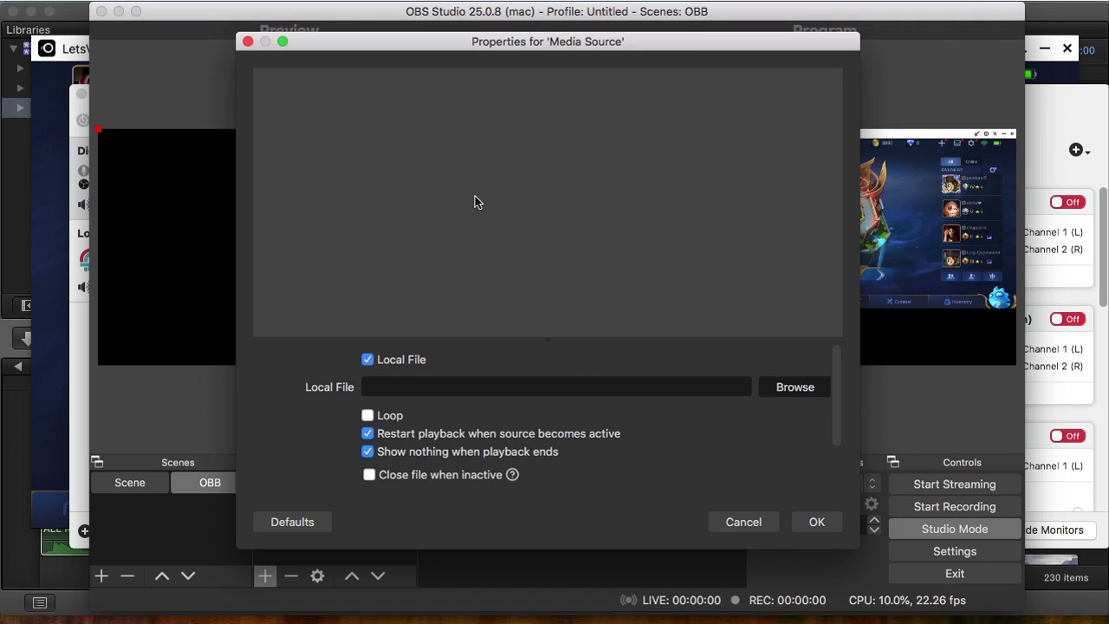
pyautogui.click(795, 387)
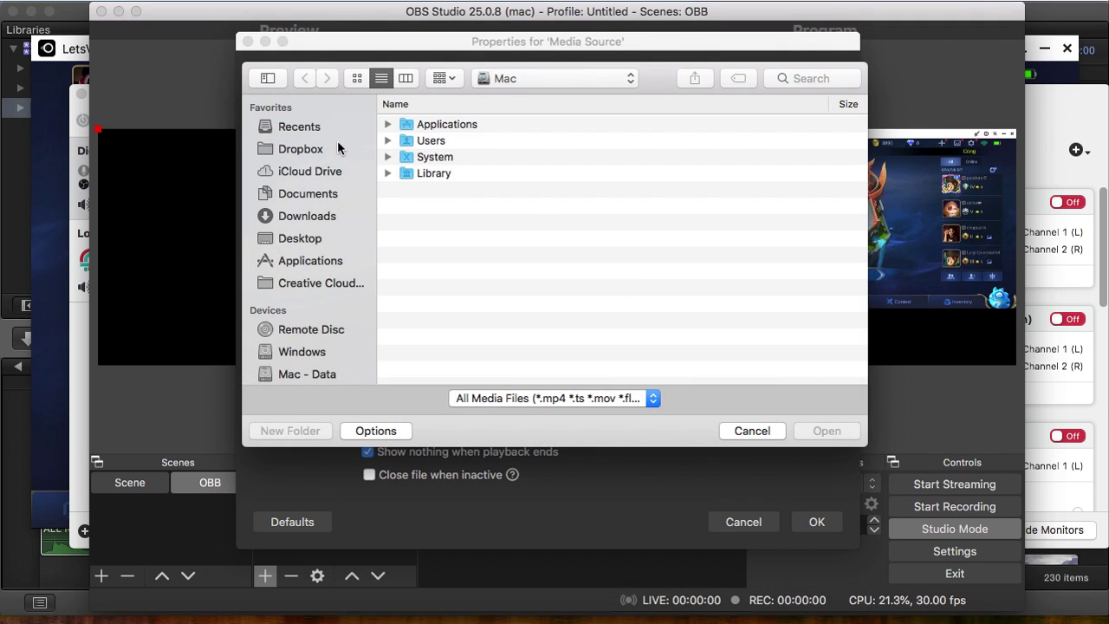
pyautogui.click(313, 189)
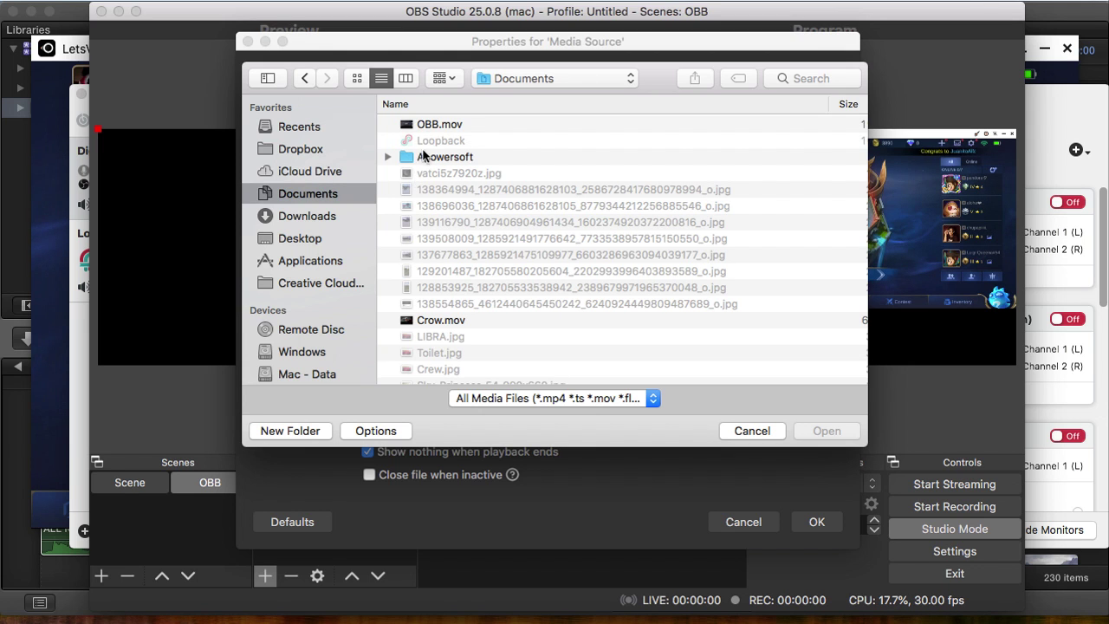
pyautogui.click(433, 122)
pyautogui.doubleClick(434, 124)
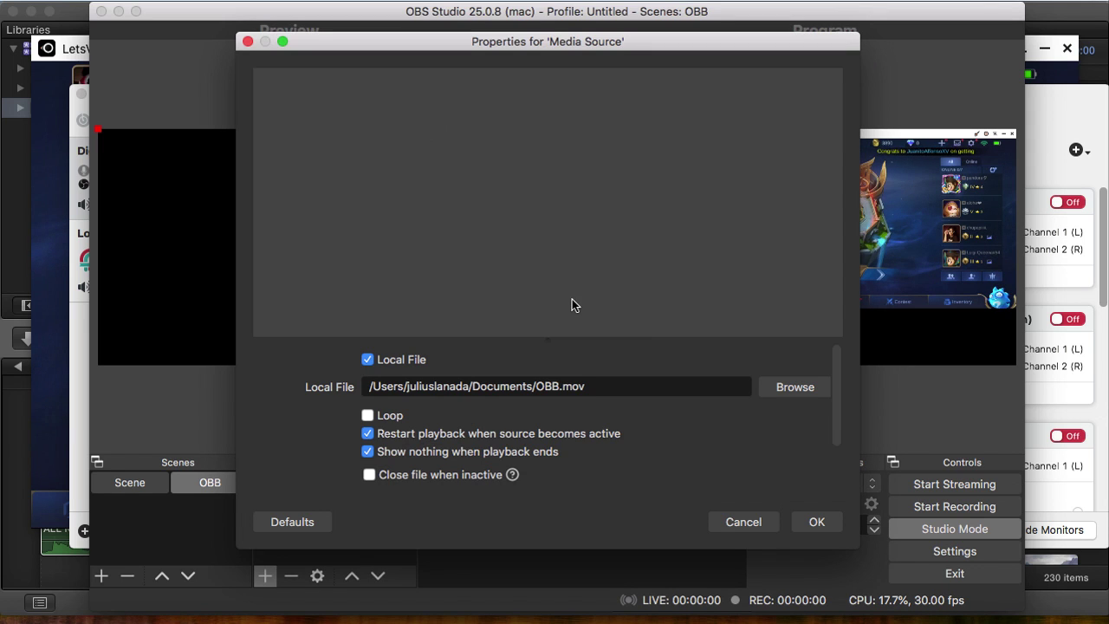
pyautogui.click(817, 522)
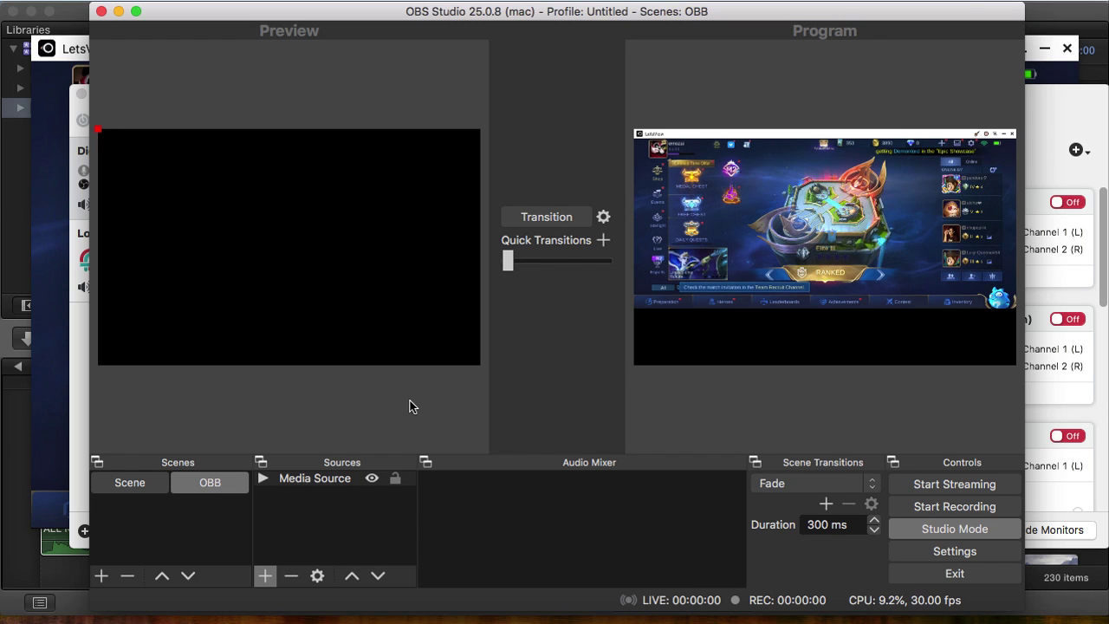
# Transition the OBB scene to Program and try to scale down its media source in the preview.
pyautogui.click(530, 219)
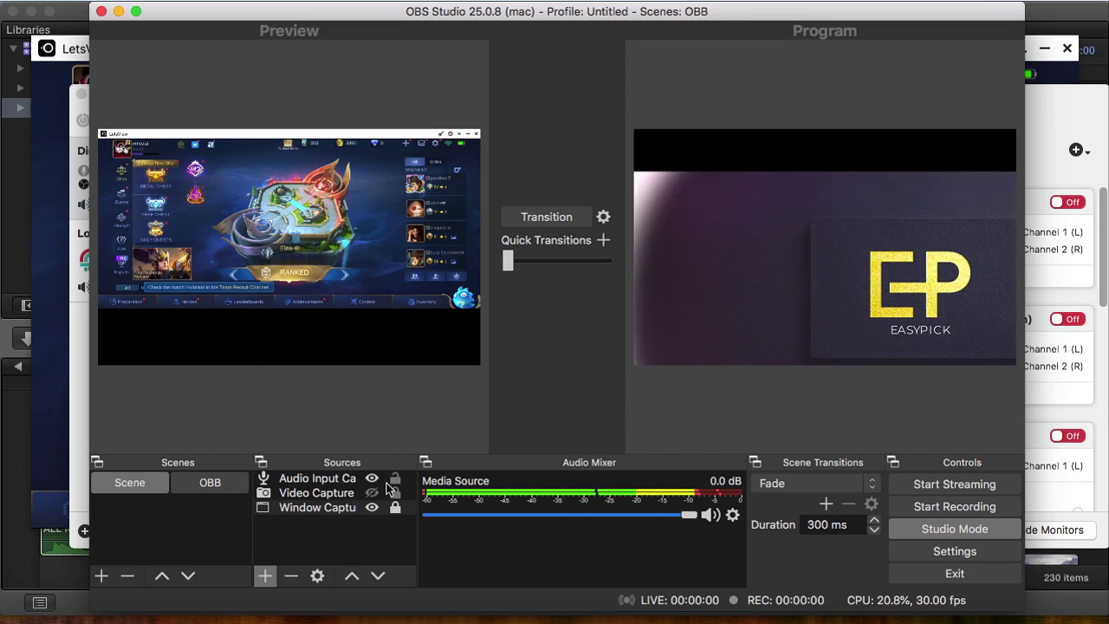
pyautogui.click(210, 484)
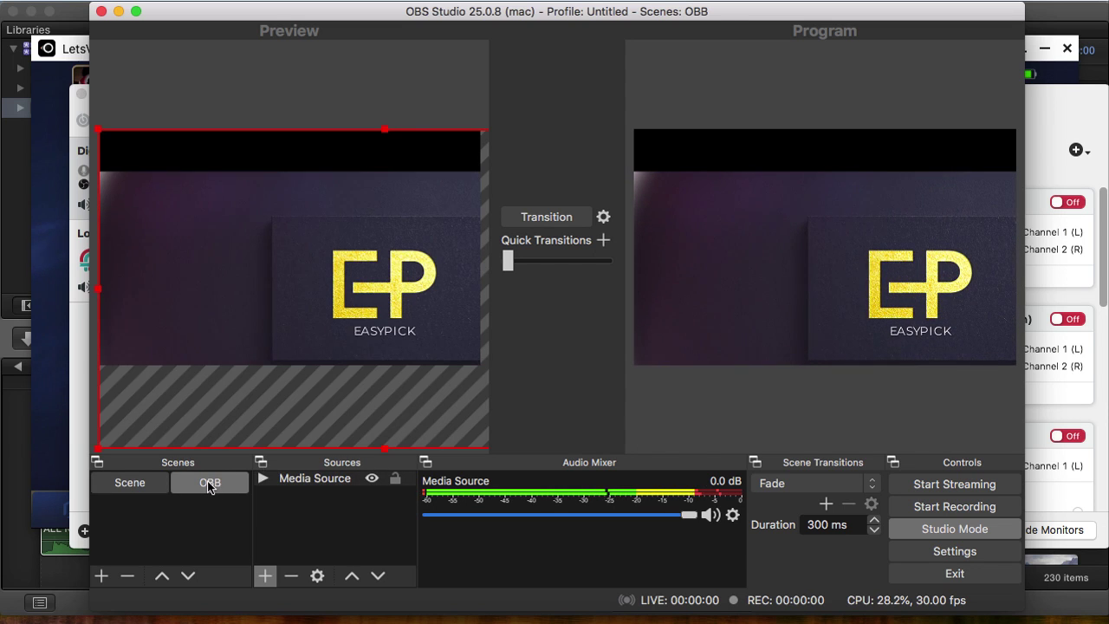
pyautogui.moveTo(102, 138); pyautogui.dragTo(135, 189)
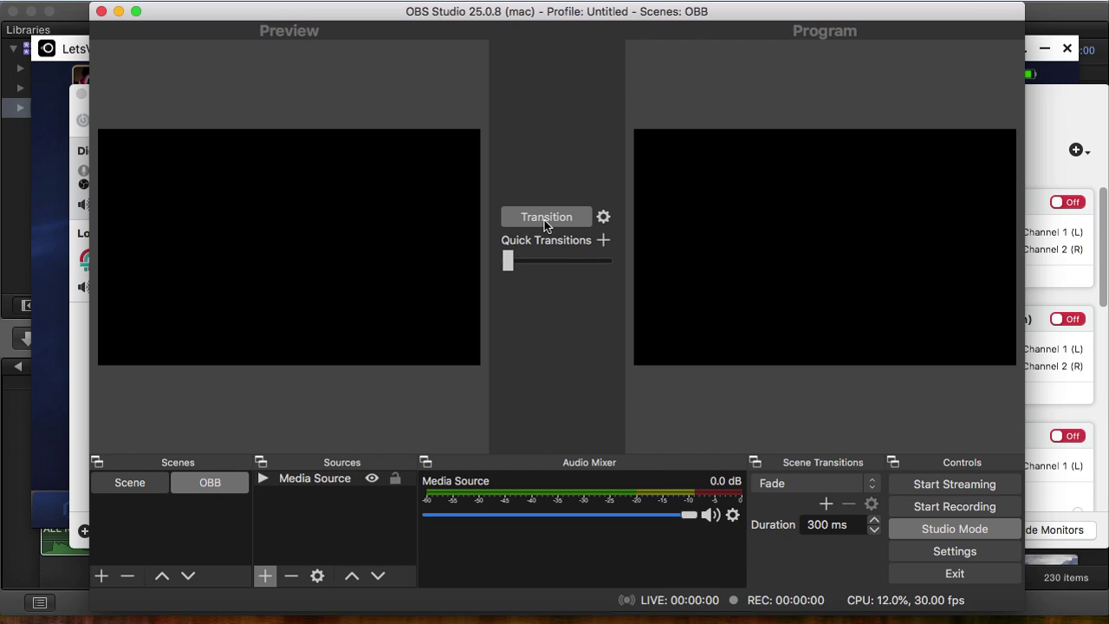
# Remove the media source from the OBB scene.
pyautogui.click(267, 482)
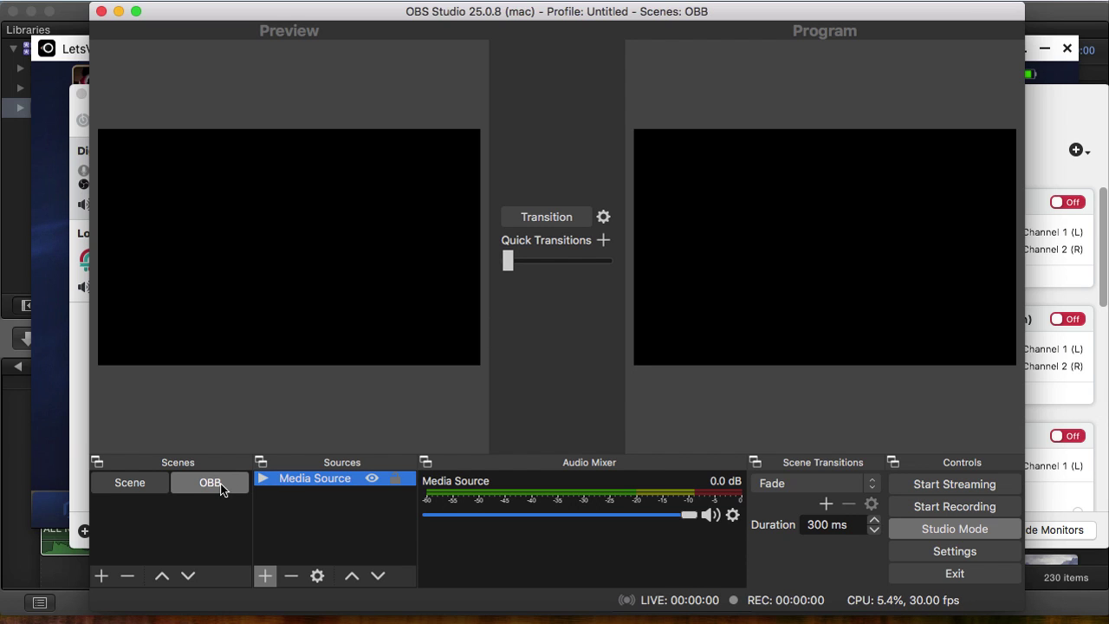
pyautogui.click(221, 489)
pyautogui.click(308, 487)
pyautogui.rightClick(309, 488)
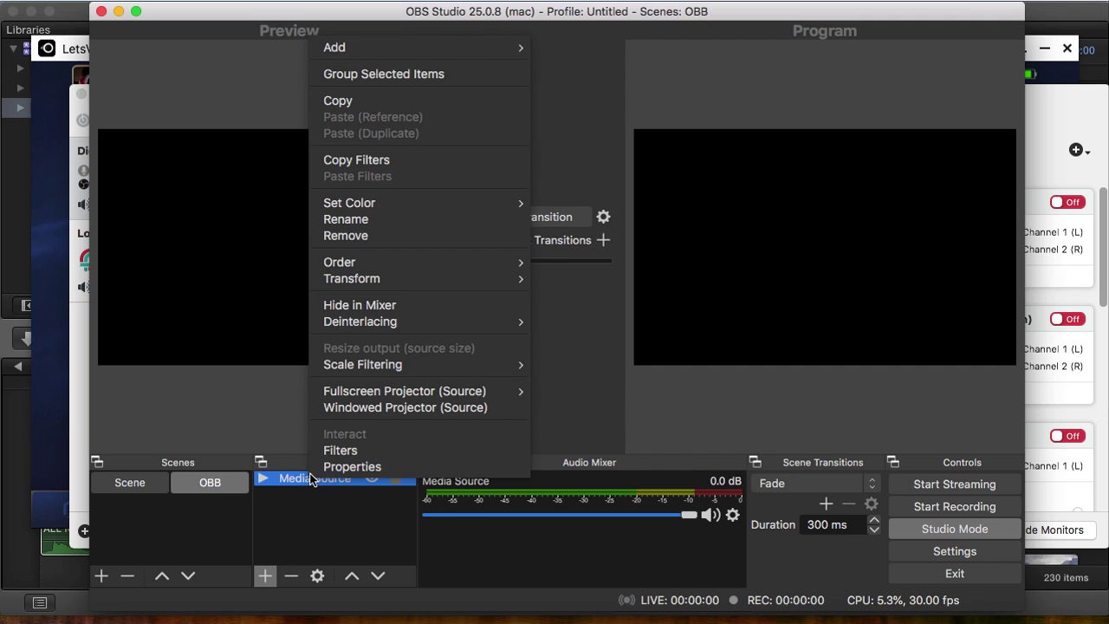
pyautogui.click(392, 237)
pyautogui.click(658, 327)
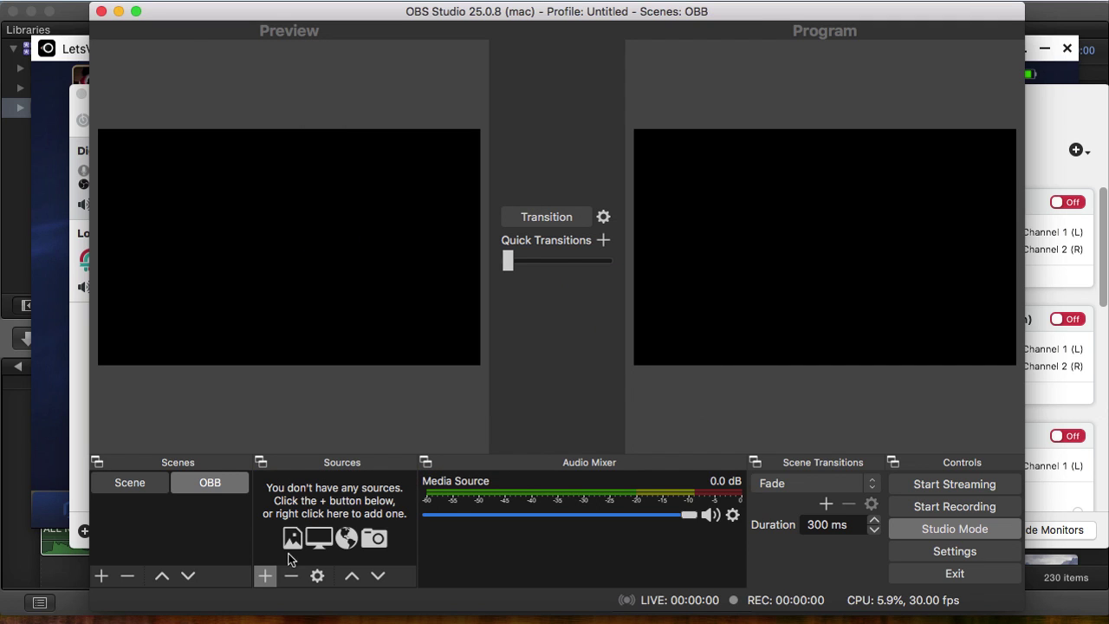
# Add a new Media Source with the default name to the OBB scene, with Loop on and OBB.mov from Documents as its local file.
pyautogui.click(265, 576)
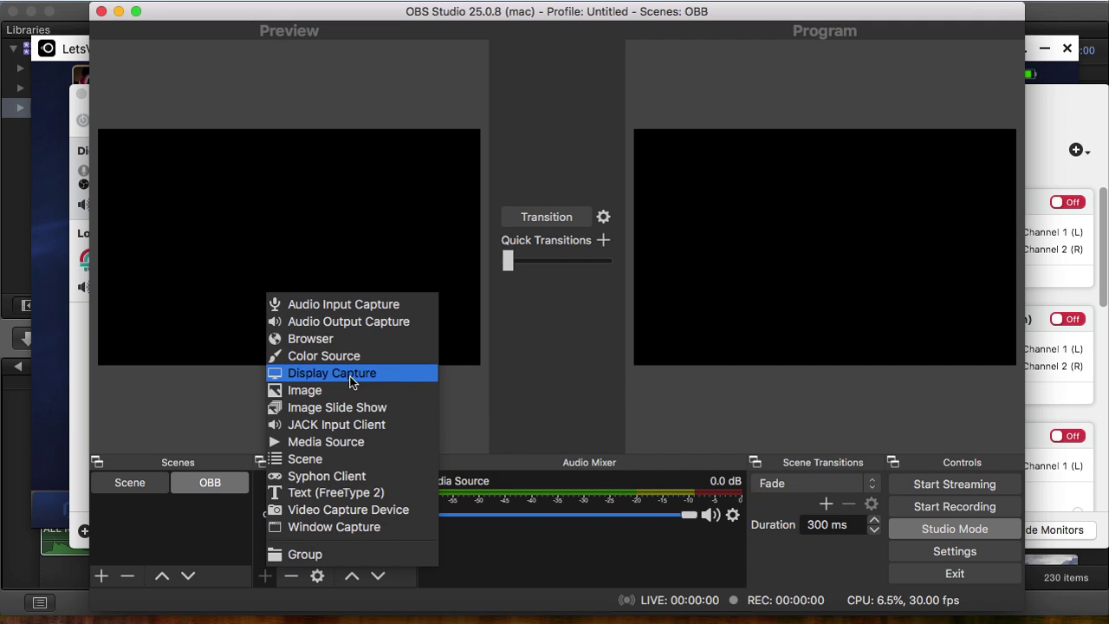
pyautogui.click(345, 443)
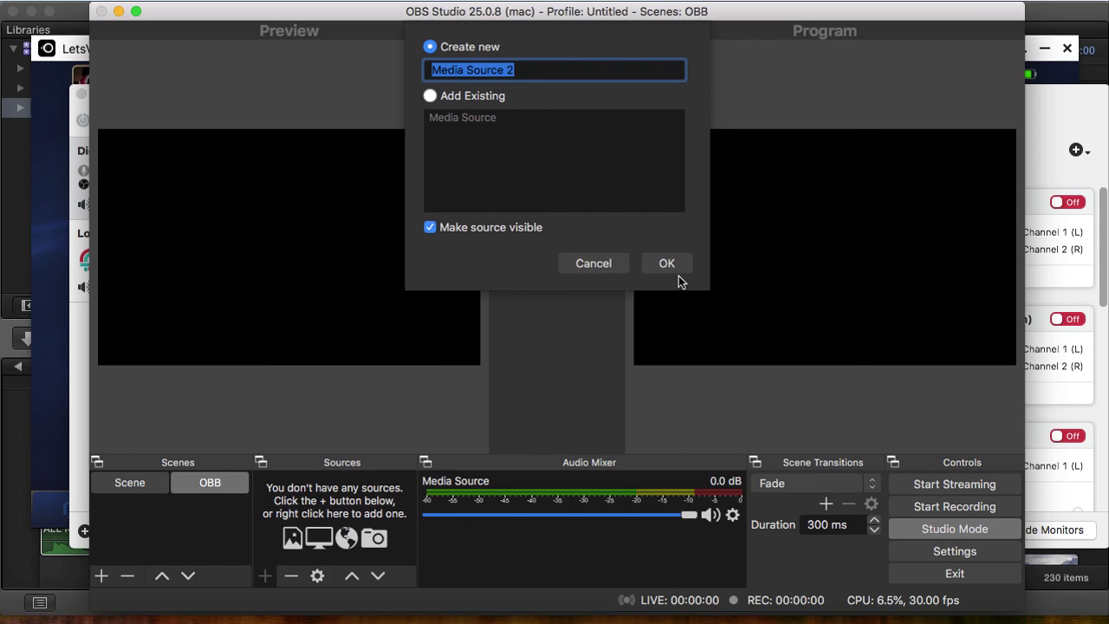
pyautogui.click(675, 271)
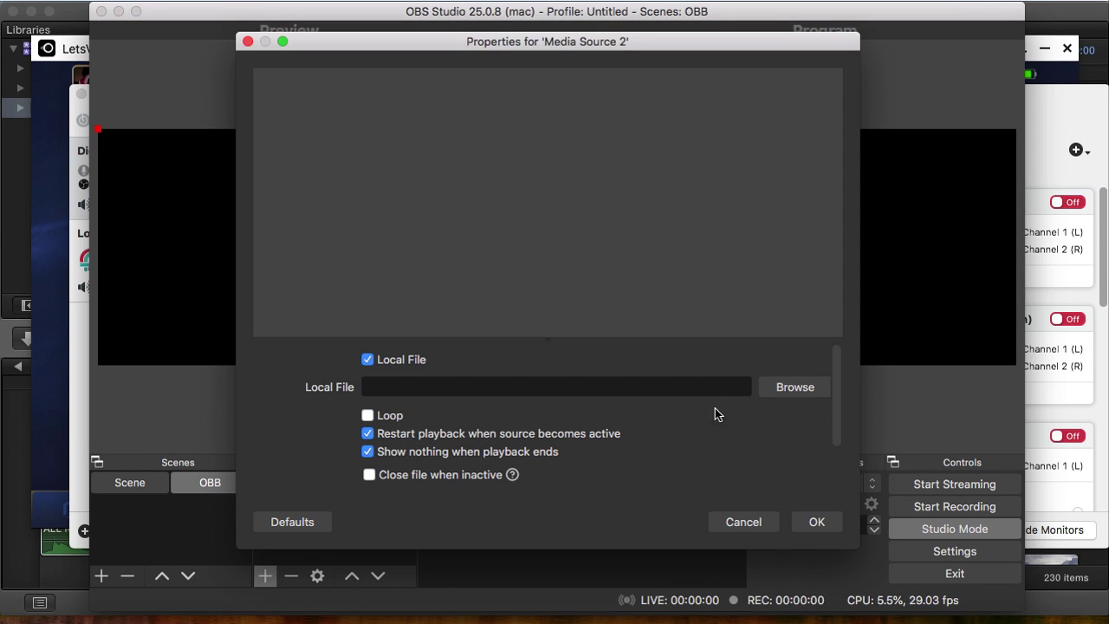
pyautogui.click(778, 390)
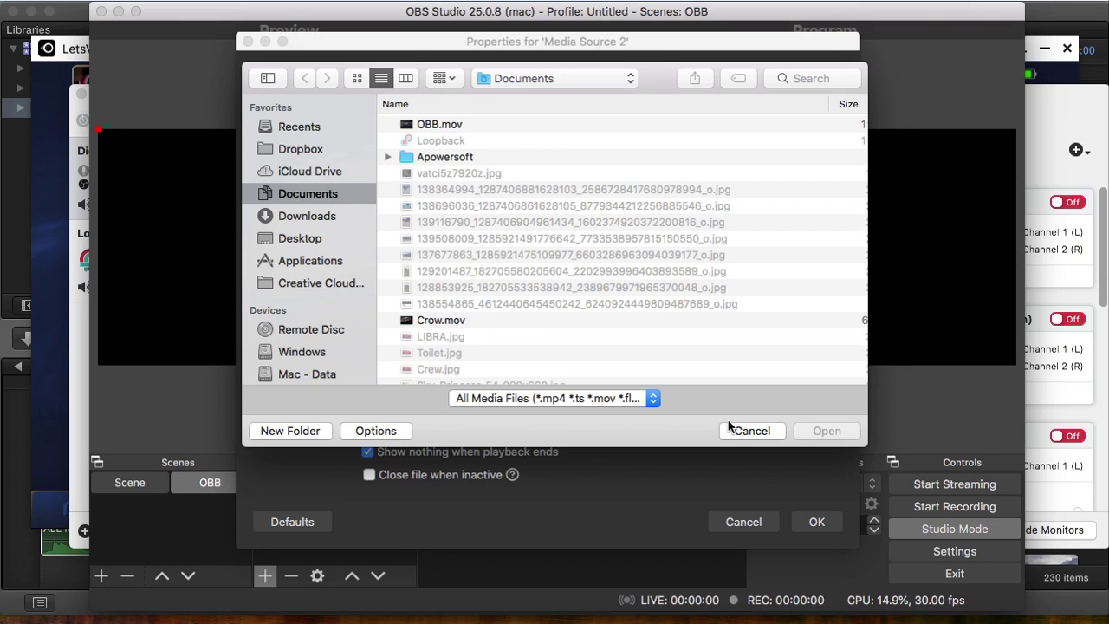
pyautogui.click(747, 431)
pyautogui.click(367, 415)
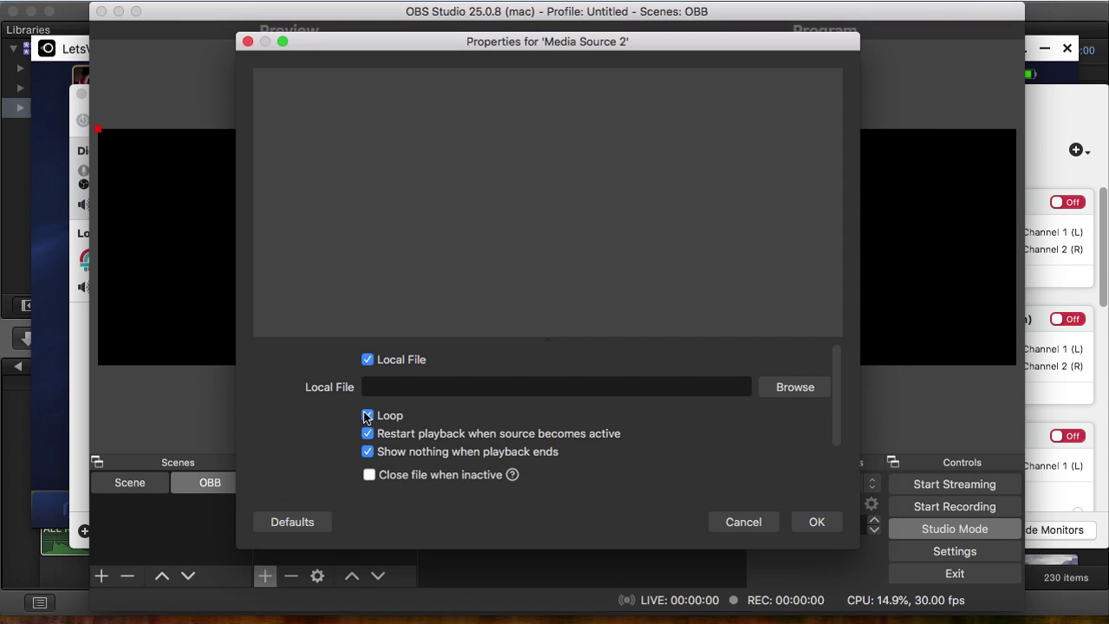
pyautogui.click(796, 391)
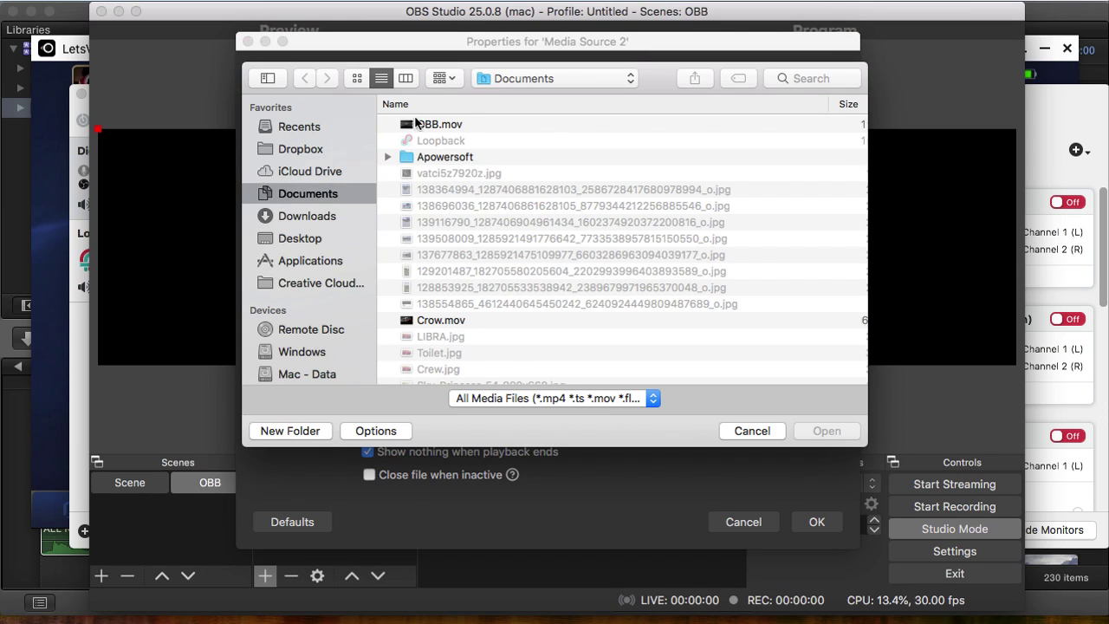
pyautogui.doubleClick(421, 123)
pyautogui.click(804, 526)
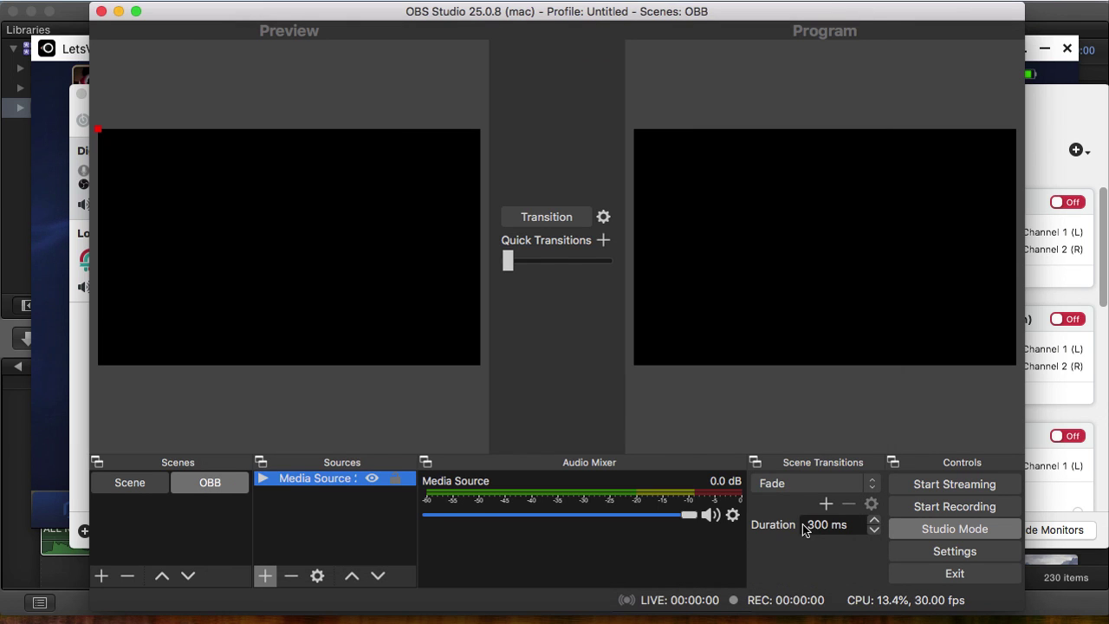
# Scale the looping OBB video down to the canvas width, centre it vertically, and transition the OBB scene to Program.
pyautogui.click(542, 217)
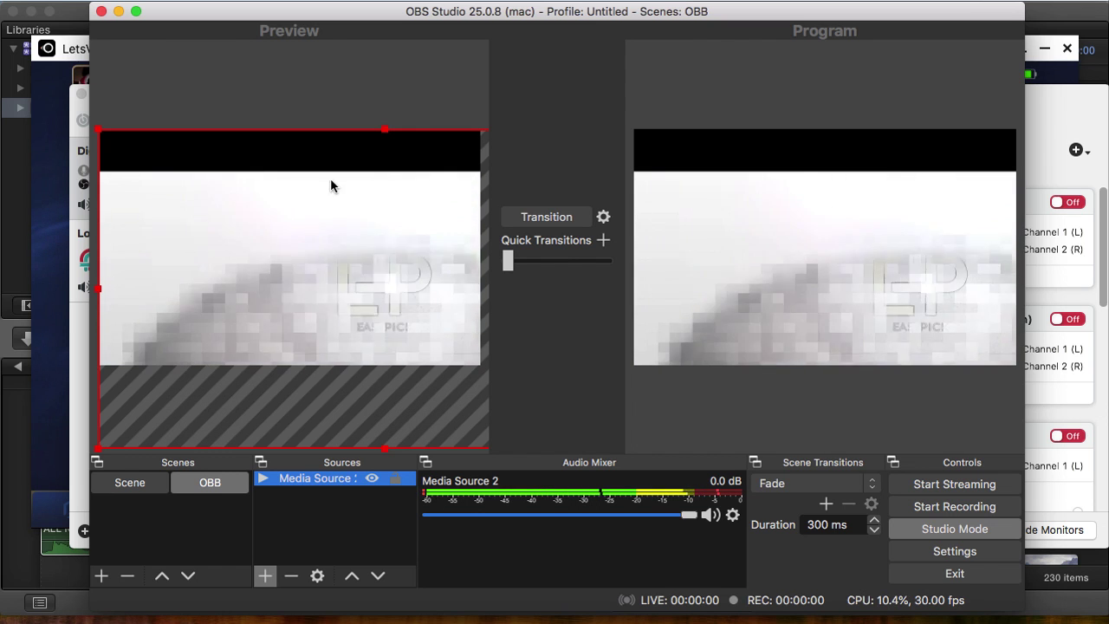
pyautogui.moveTo(99, 135); pyautogui.dragTo(144, 179)
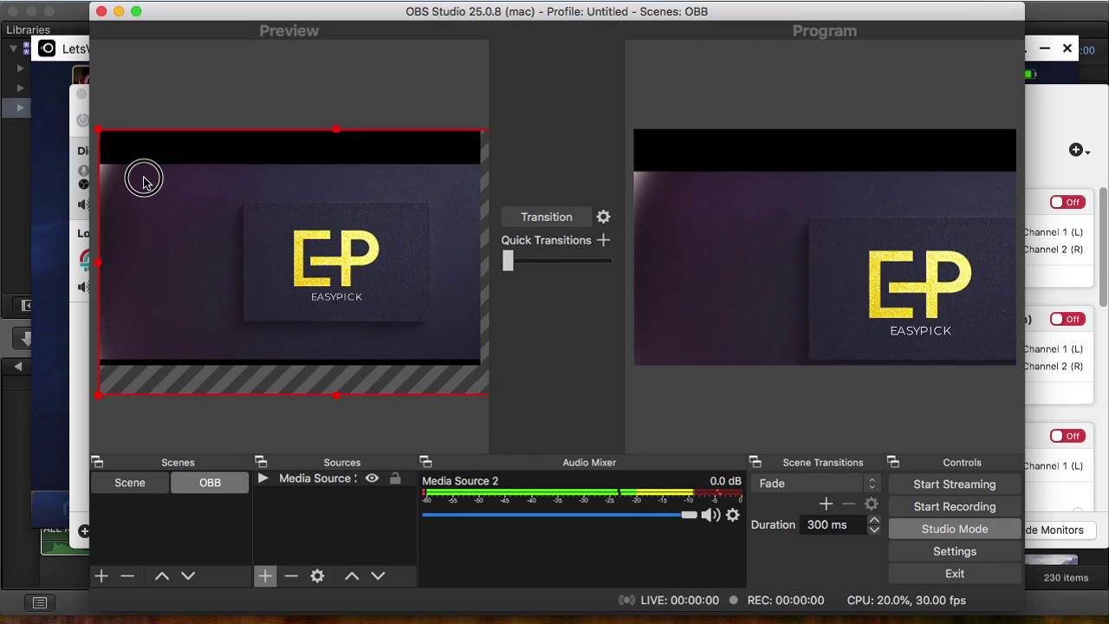
pyautogui.moveTo(102, 136); pyautogui.dragTo(151, 183)
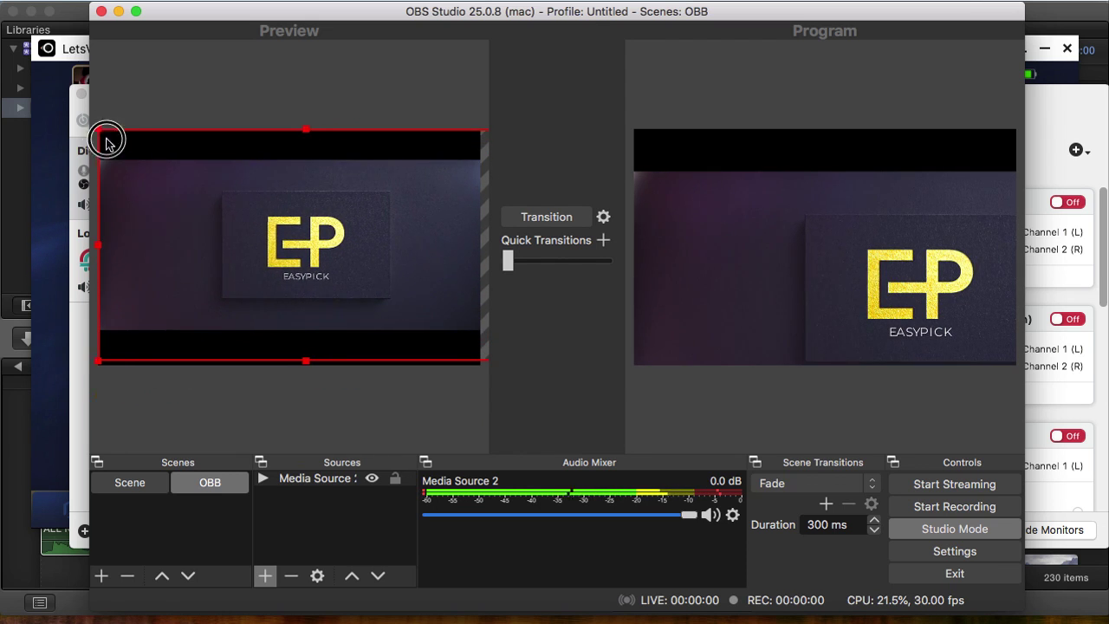
pyautogui.moveTo(104, 136); pyautogui.dragTo(194, 191)
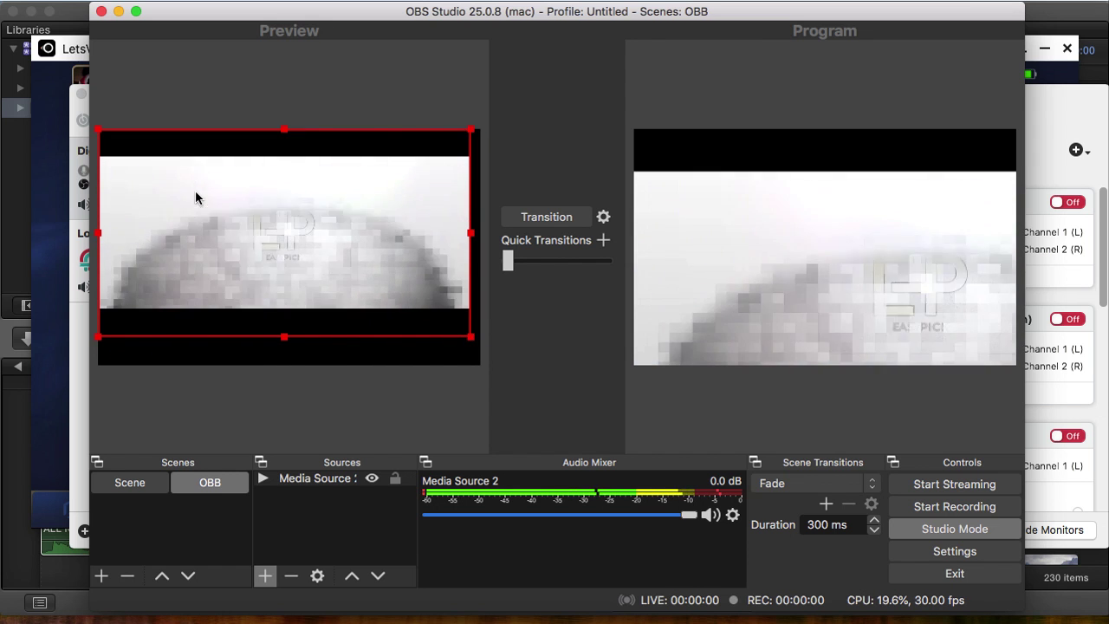
pyautogui.moveTo(472, 346); pyautogui.dragTo(480, 340)
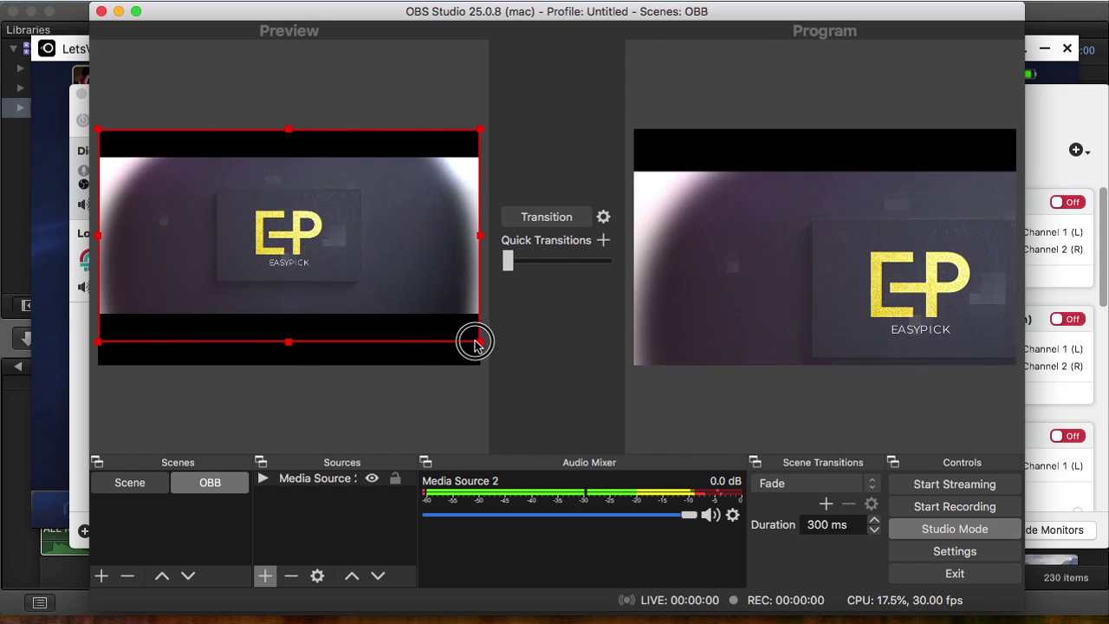
pyautogui.moveTo(413, 300); pyautogui.dragTo(410, 307)
pyautogui.click(537, 222)
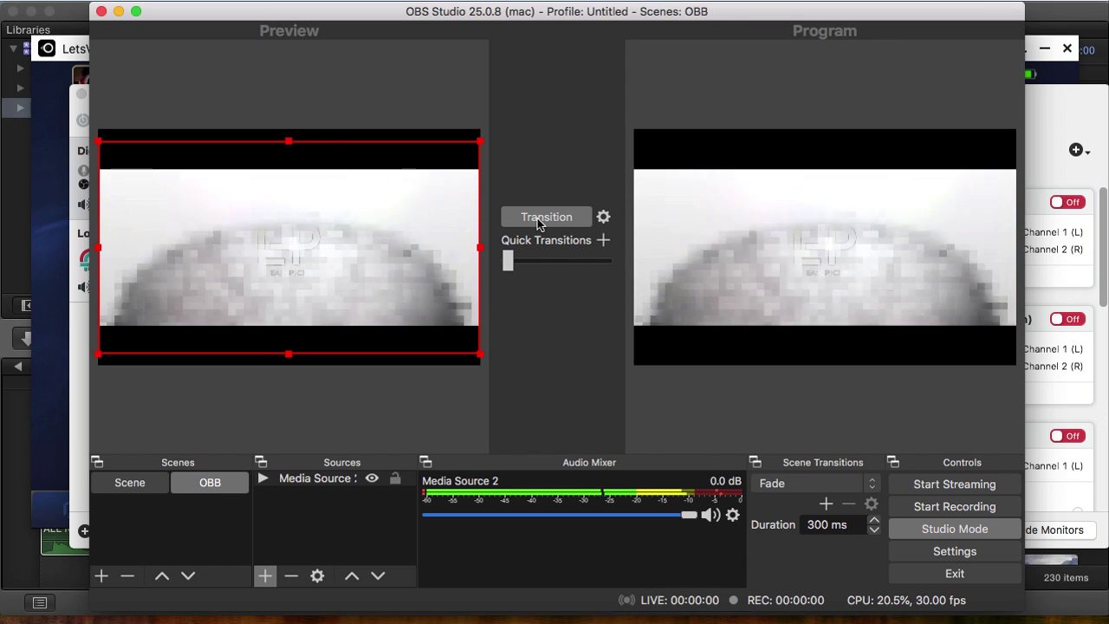
# Transition the gameplay scene to Program, and select the media source of the OBB scene in the preview.
pyautogui.click(126, 483)
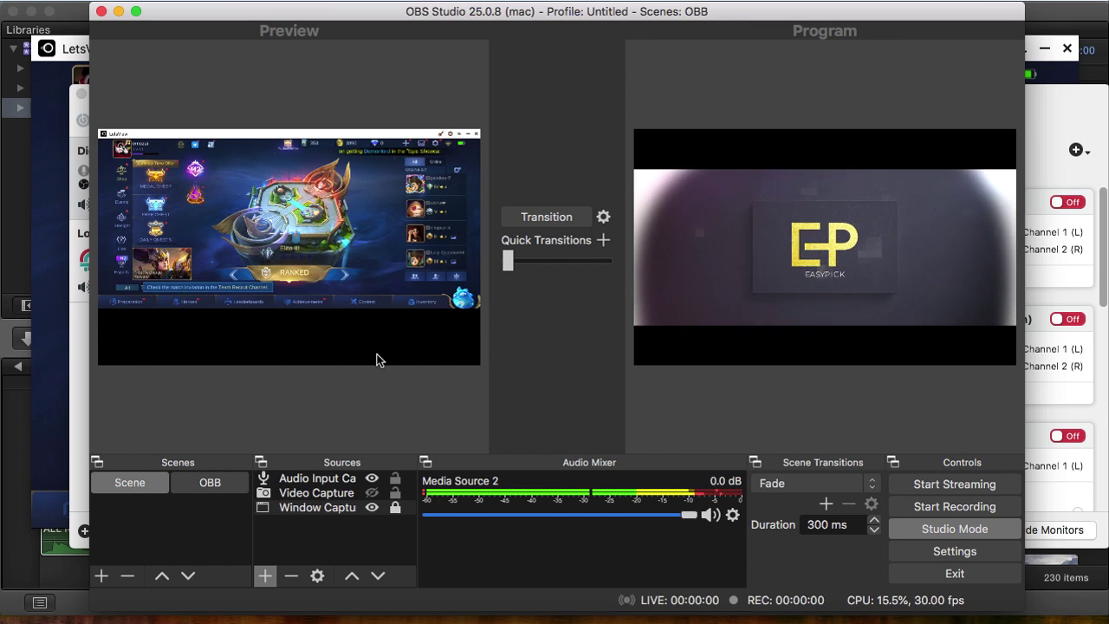
pyautogui.click(547, 218)
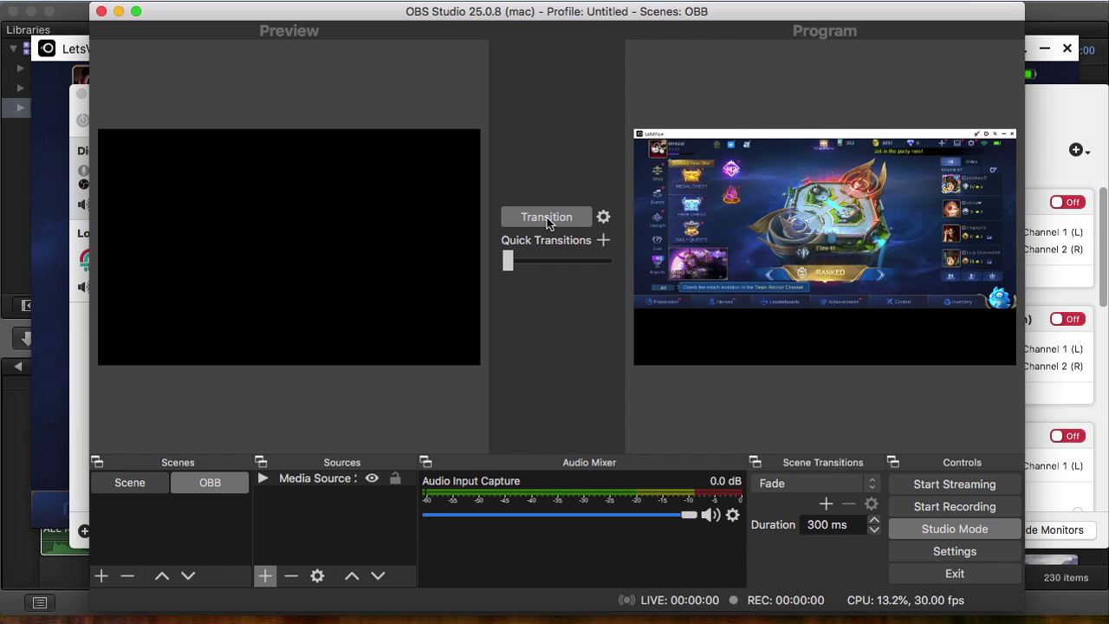
pyautogui.click(289, 481)
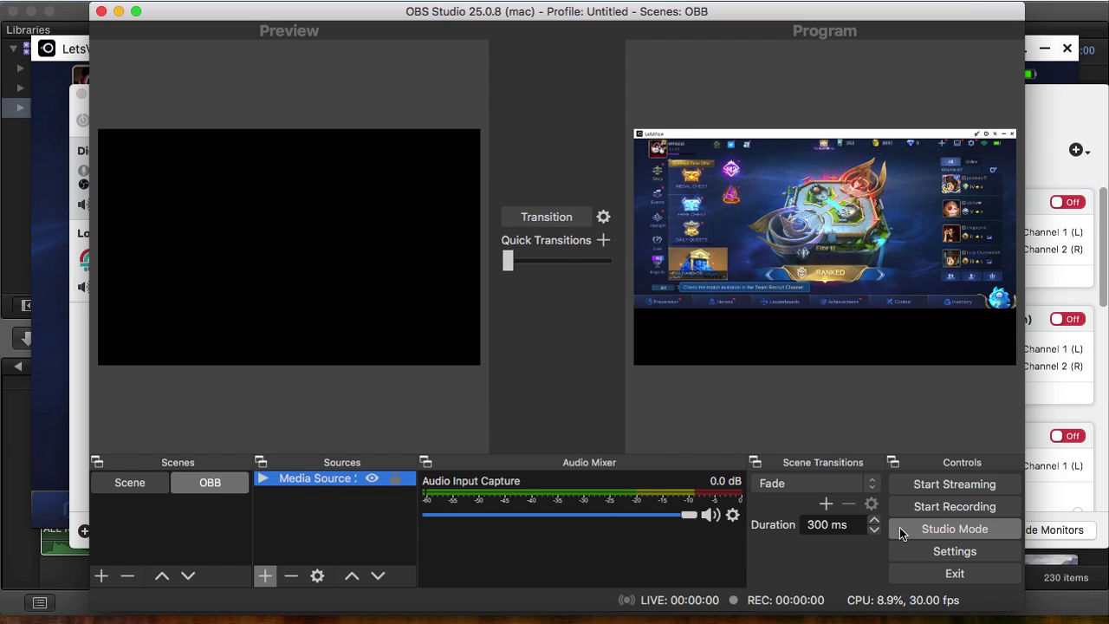
# In the audio settings, set Mic/Auxiliary Audio to Digital Audio Routing and apply the change.
pyautogui.click(956, 552)
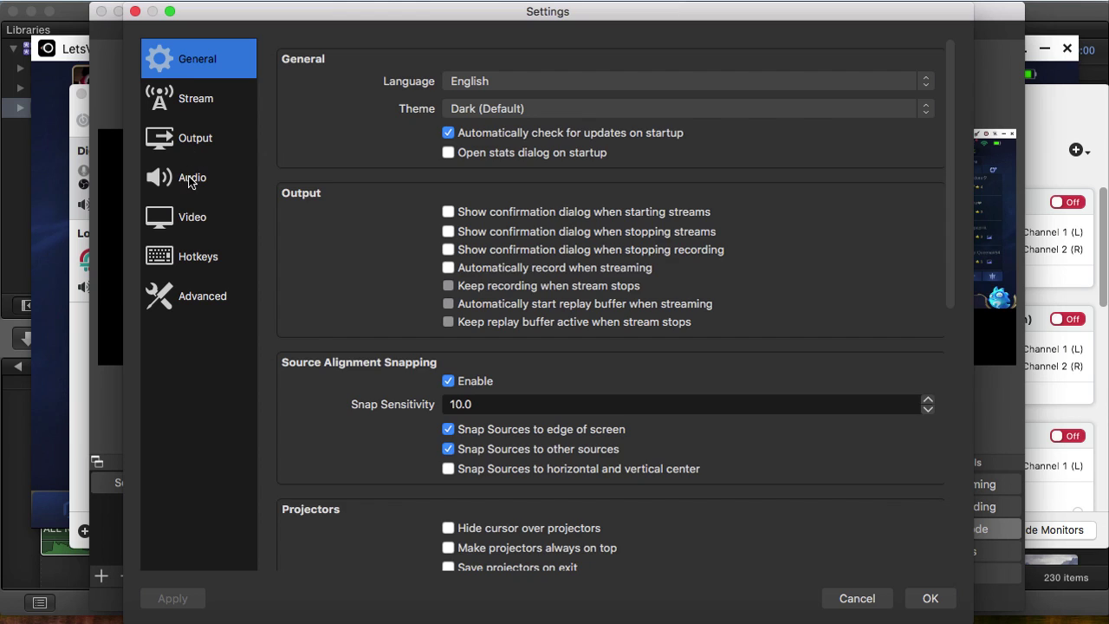
pyautogui.click(192, 180)
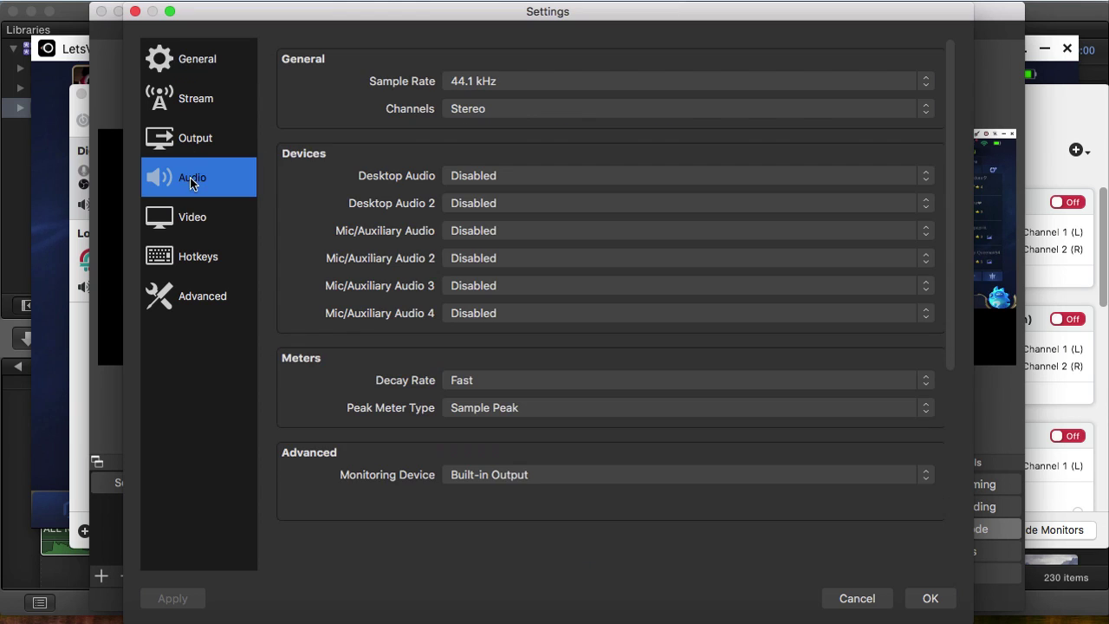
pyautogui.click(498, 178)
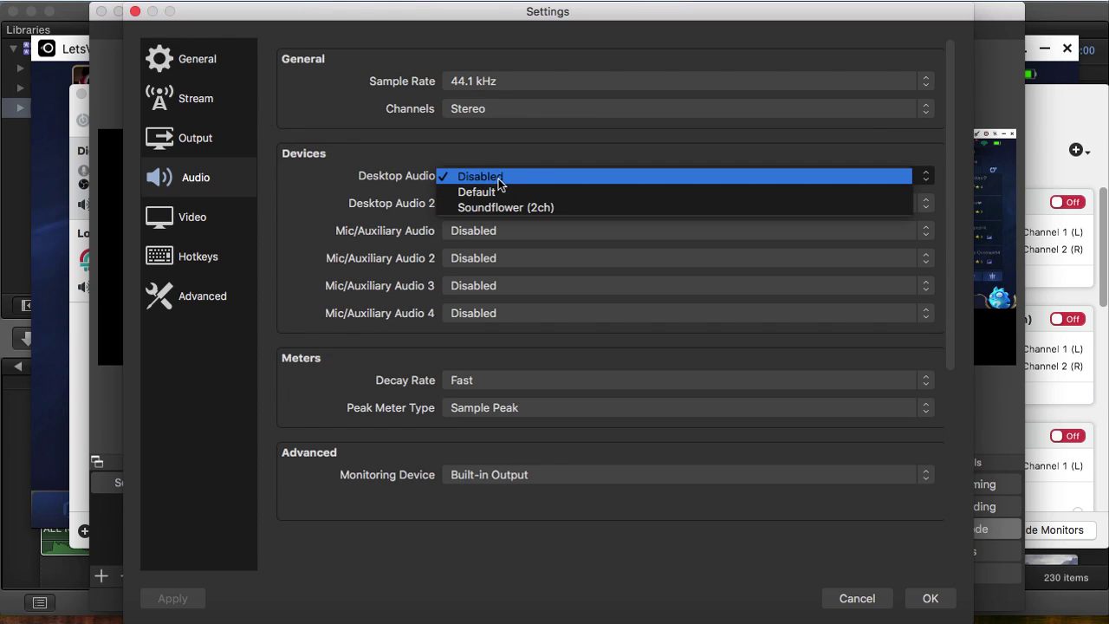
pyautogui.click(429, 176)
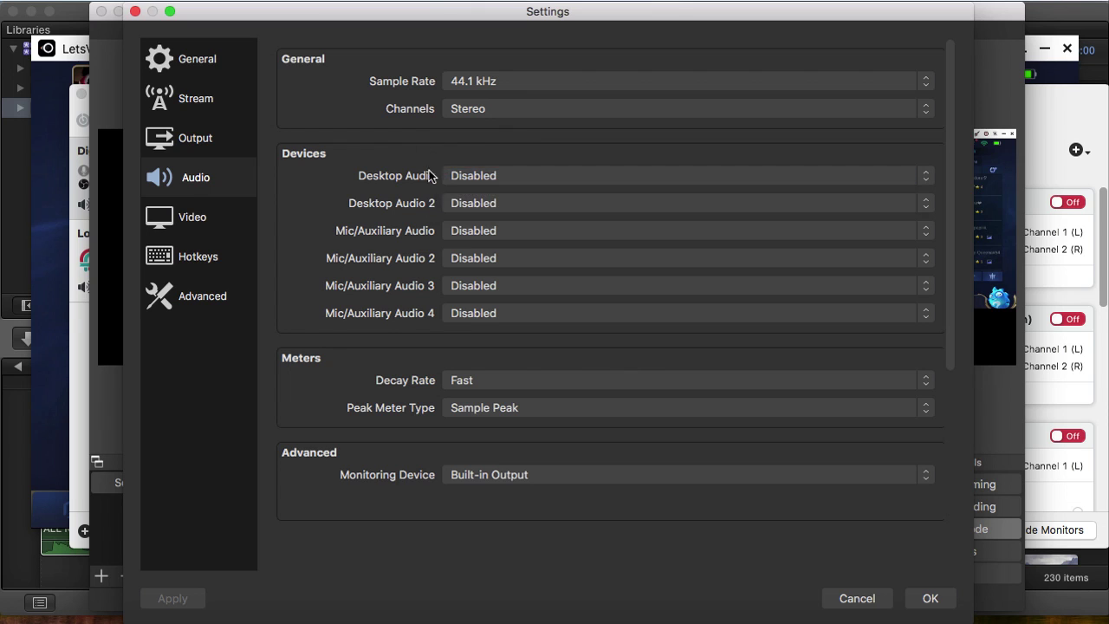
pyautogui.click(467, 238)
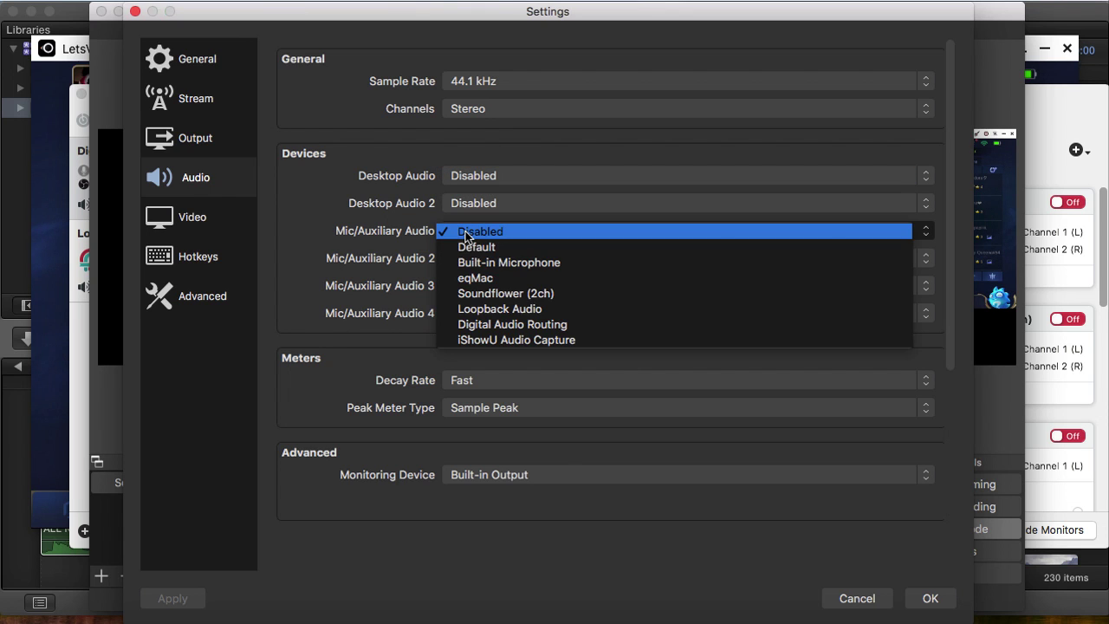
pyautogui.click(482, 324)
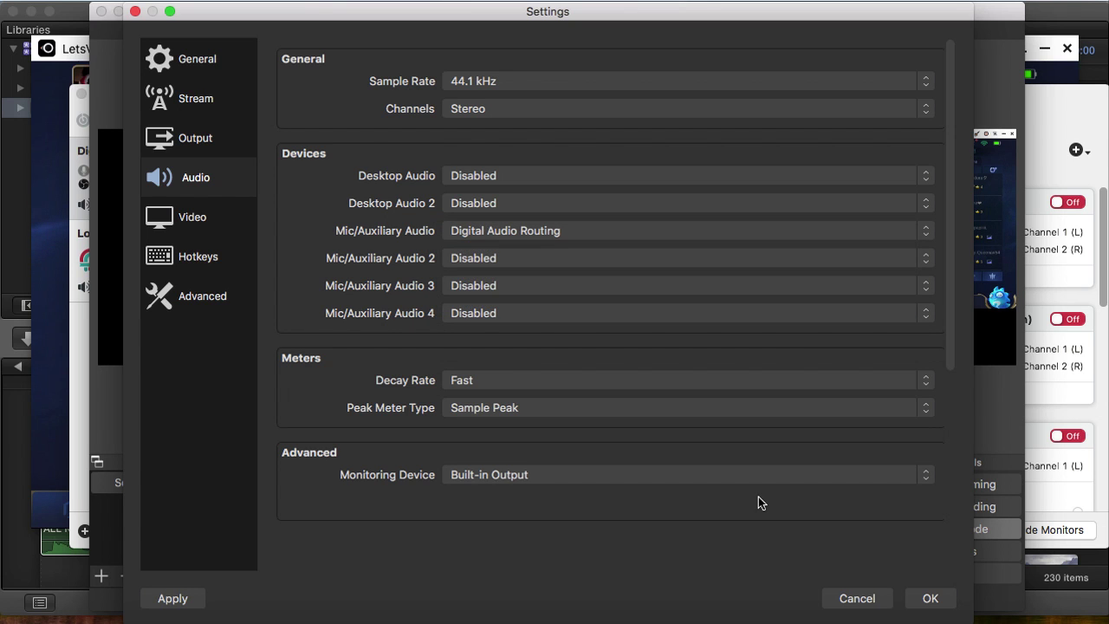
pyautogui.click(920, 598)
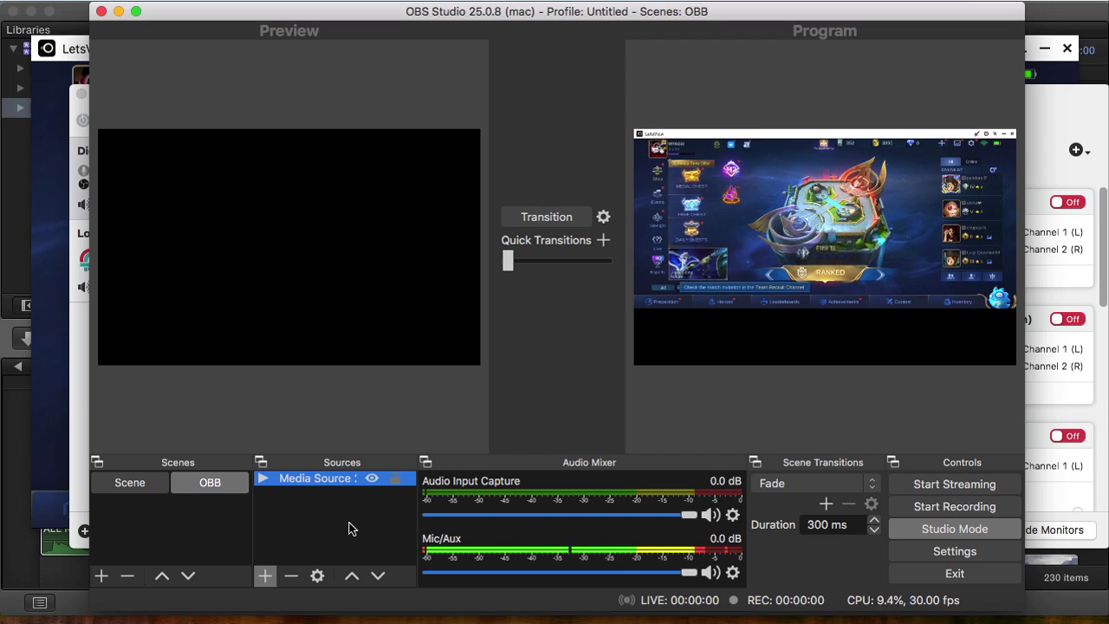
# Bring the gameplay scene into the preview and make its Video Capture source visible.
pyautogui.click(139, 484)
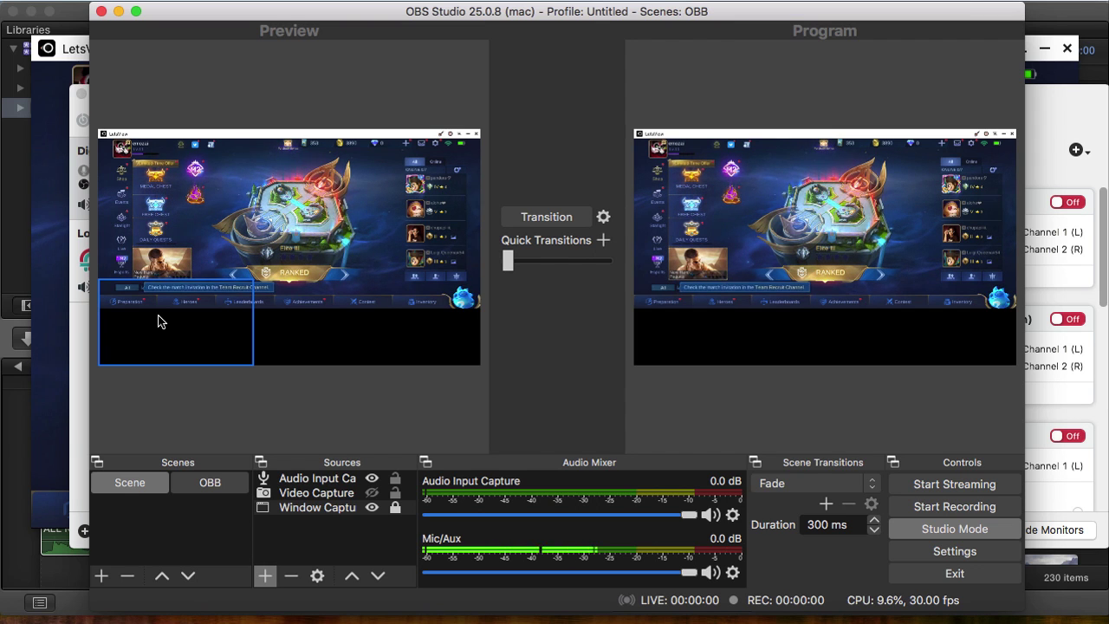
pyautogui.click(372, 492)
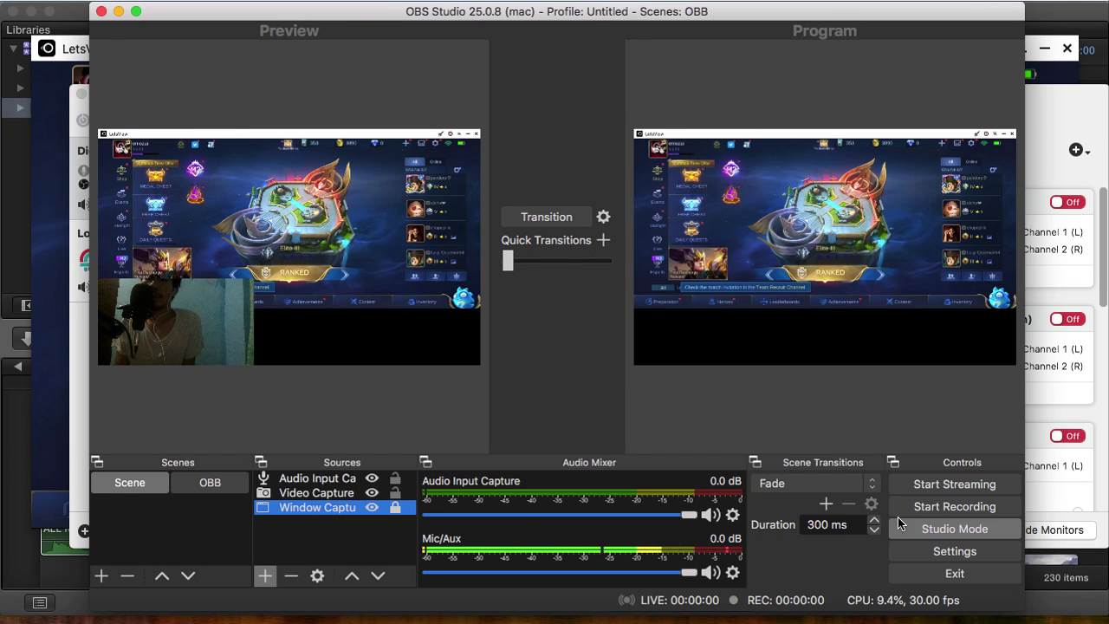
# Open the stream settings for Facebook Live and activate the stream key field.
pyautogui.click(949, 554)
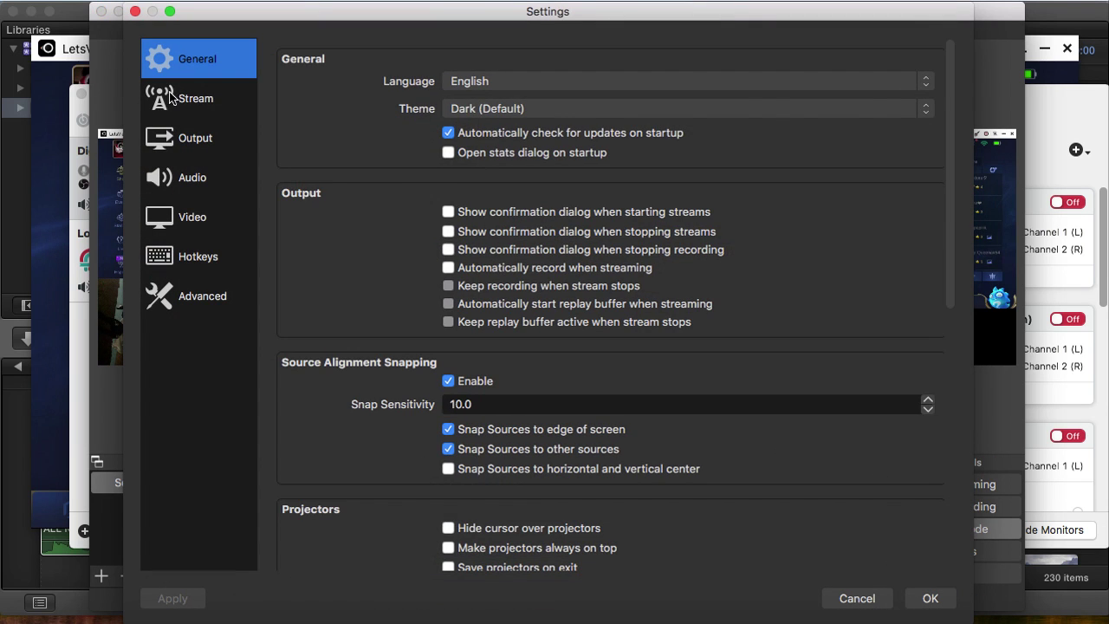
pyautogui.click(172, 98)
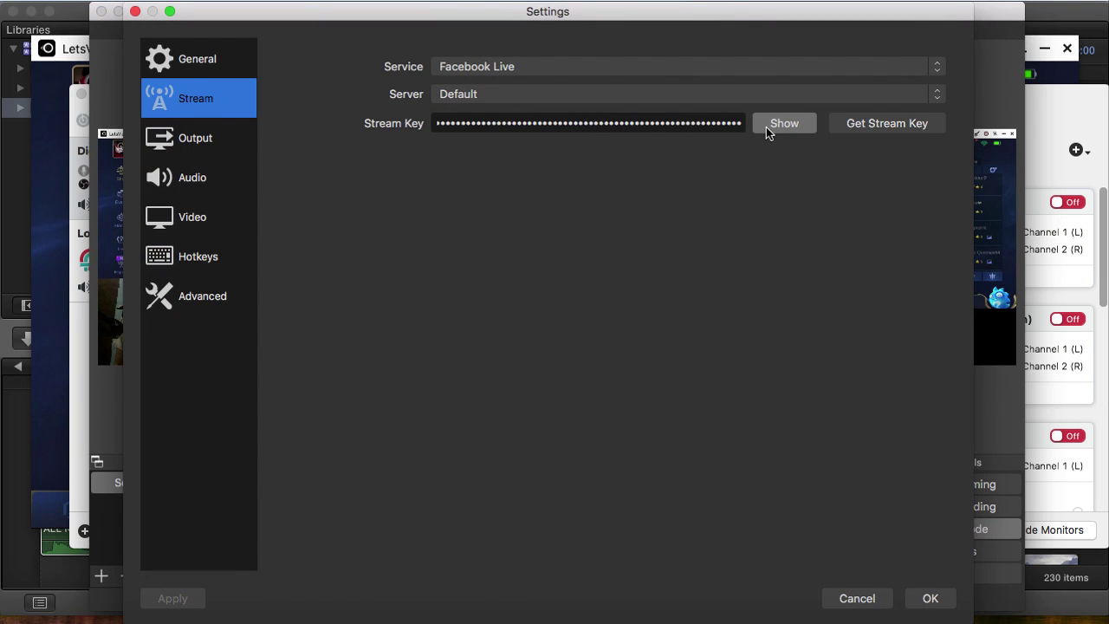
pyautogui.click(665, 123)
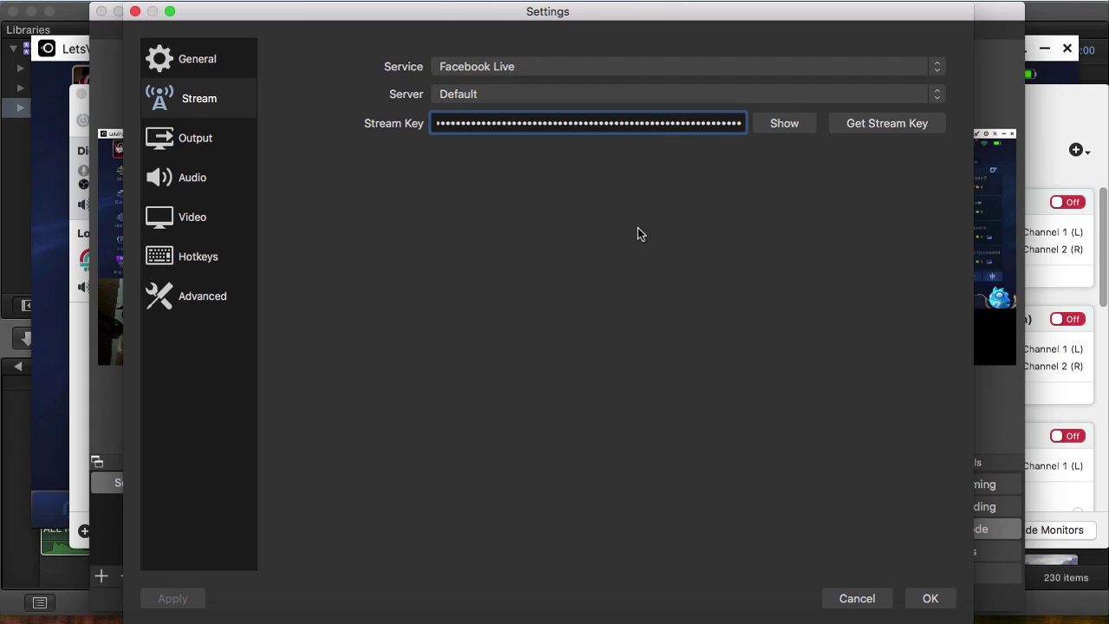
# Switch to the Facebook Live Producer in Chrome and delete the ended Test Broadcast video with its post.
pyautogui.click(190, 617)
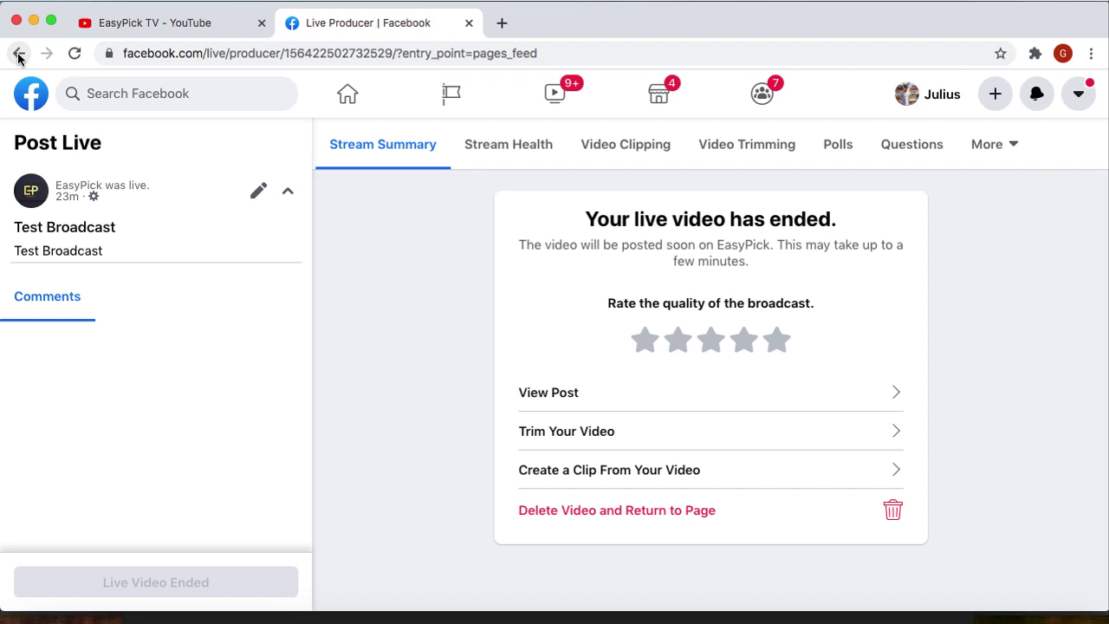
pyautogui.click(579, 509)
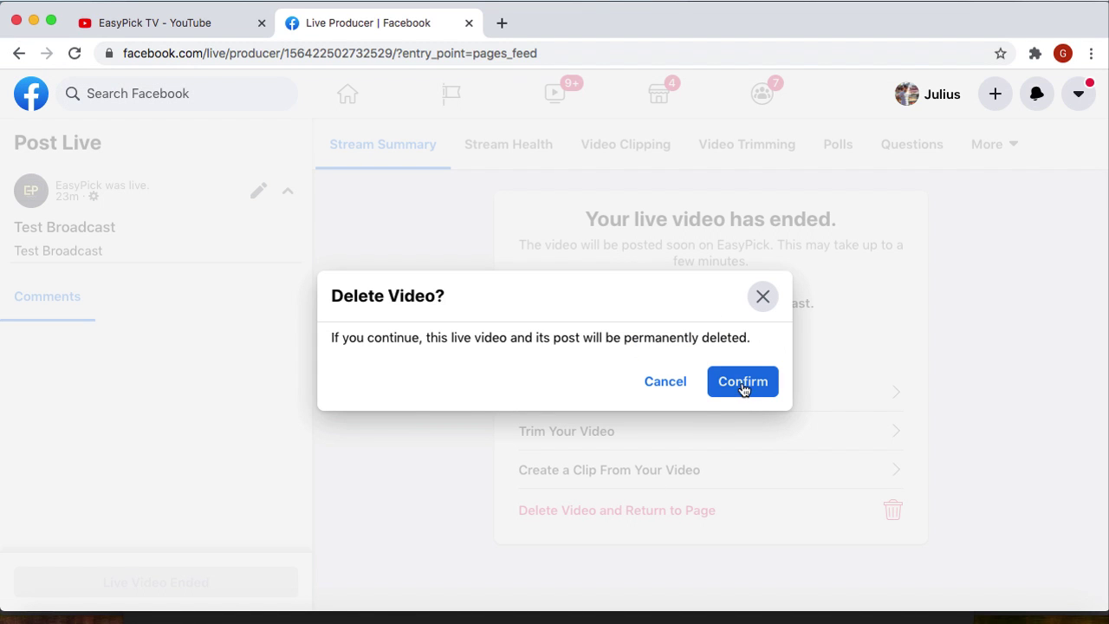
pyautogui.click(743, 387)
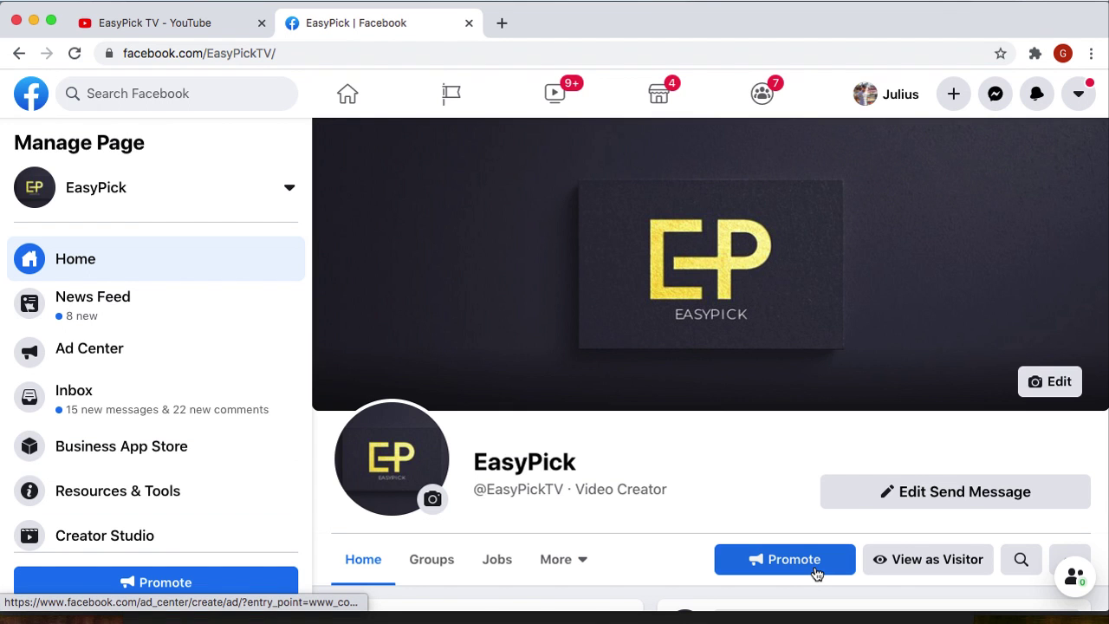
# Create a new live video from the EasyPick page and copy its stream key.
pyautogui.scroll(-5, 812, 580)
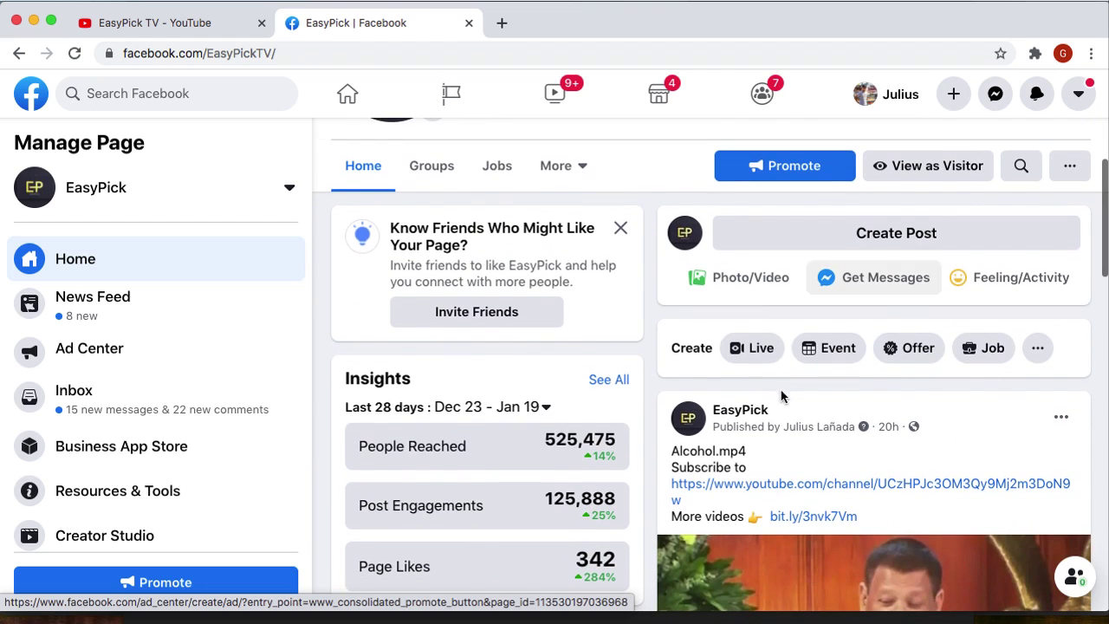
pyautogui.click(747, 357)
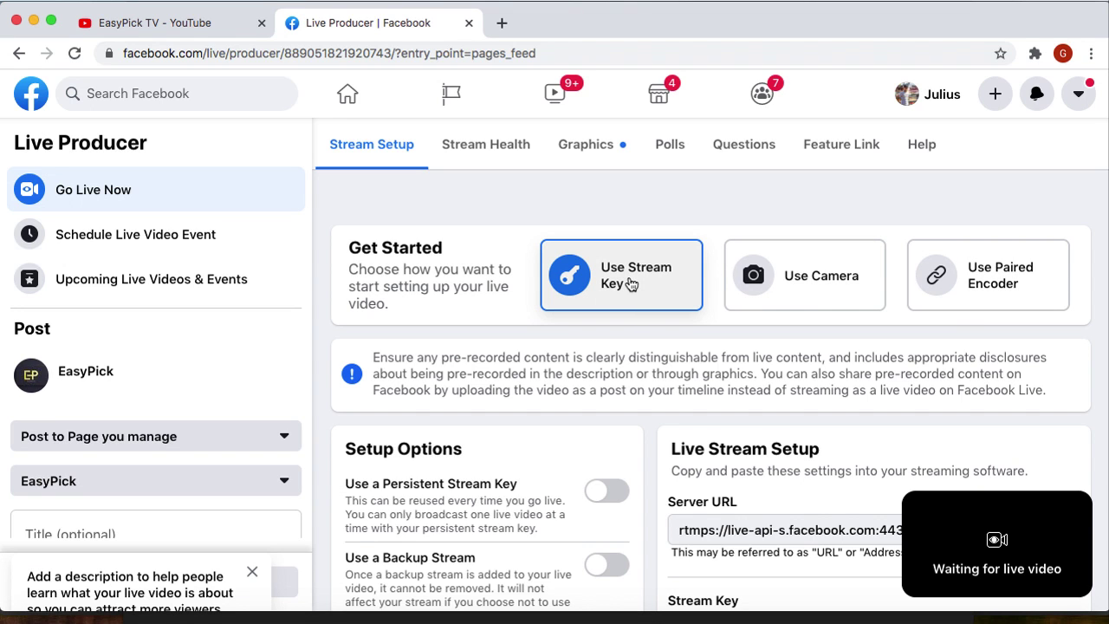
pyautogui.scroll(-5, 630, 284)
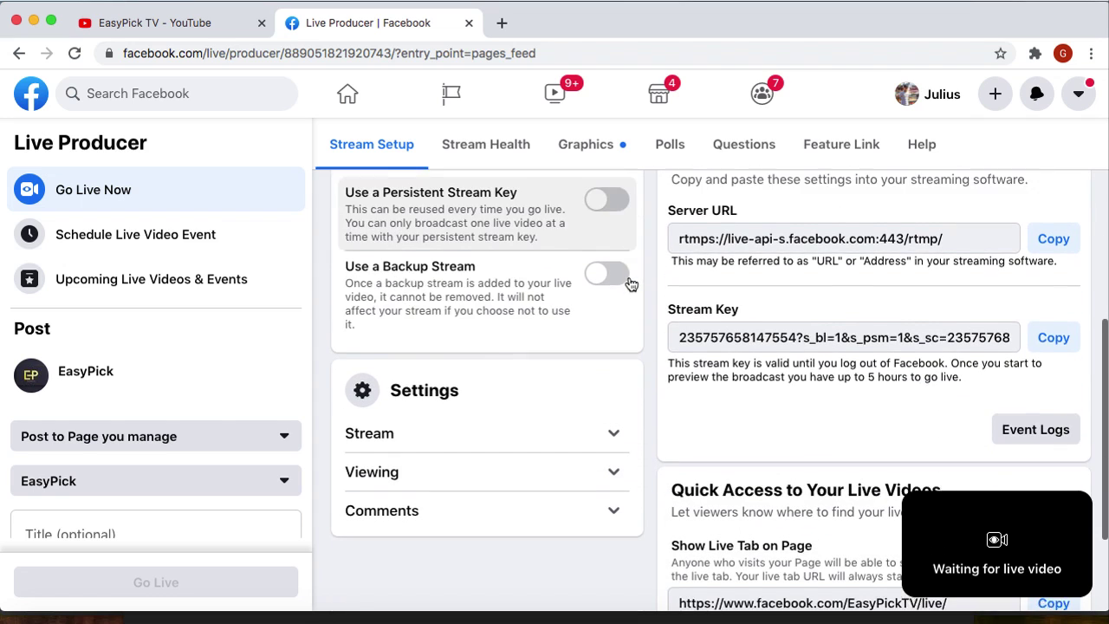
pyautogui.click(1048, 337)
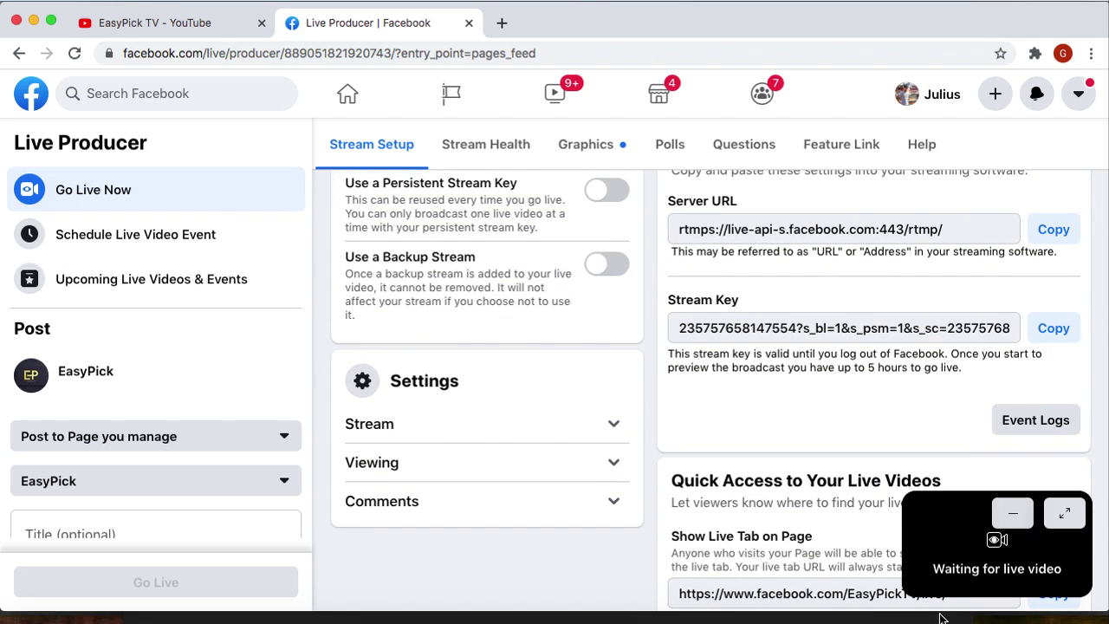
# Switch to OBS Studio, replace the Facebook Live stream key with the copied key and save the settings.
pyautogui.click(903, 617)
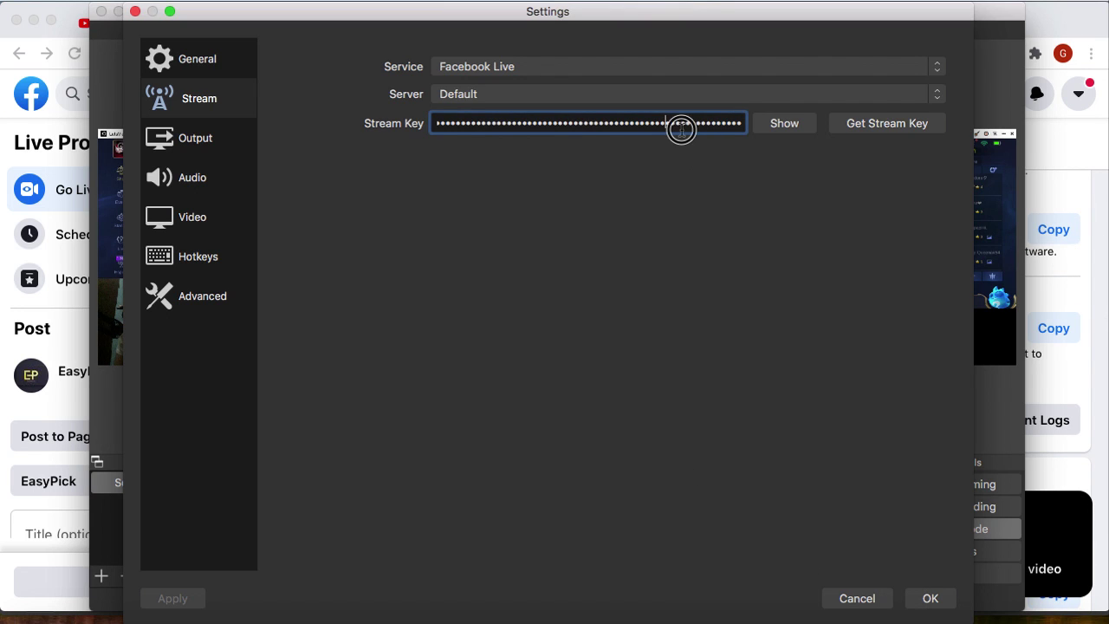
pyautogui.press('super+a')
pyautogui.press('super+v')
pyautogui.click(931, 599)
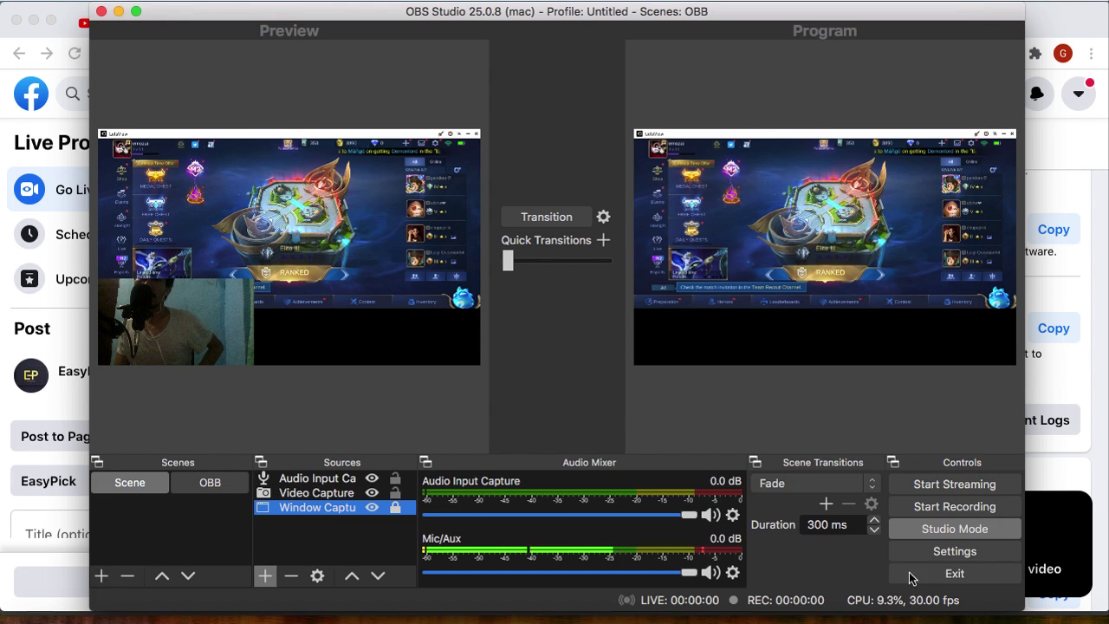
# Start streaming, and transition first the OBB scene and then the gameplay scene with webcam to Program.
pyautogui.click(940, 487)
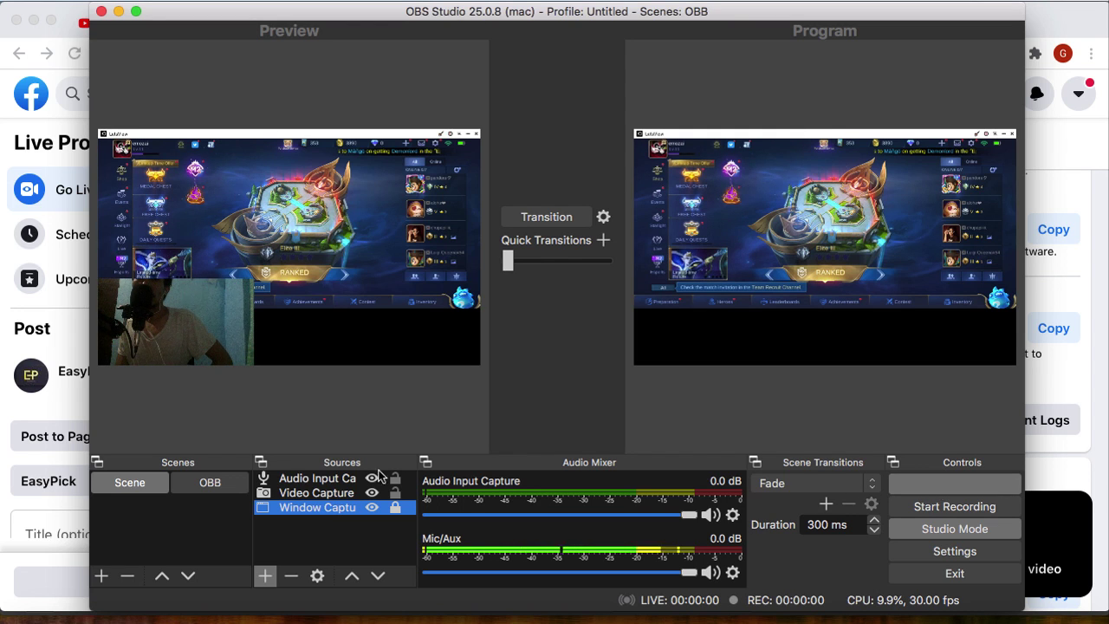
pyautogui.click(205, 482)
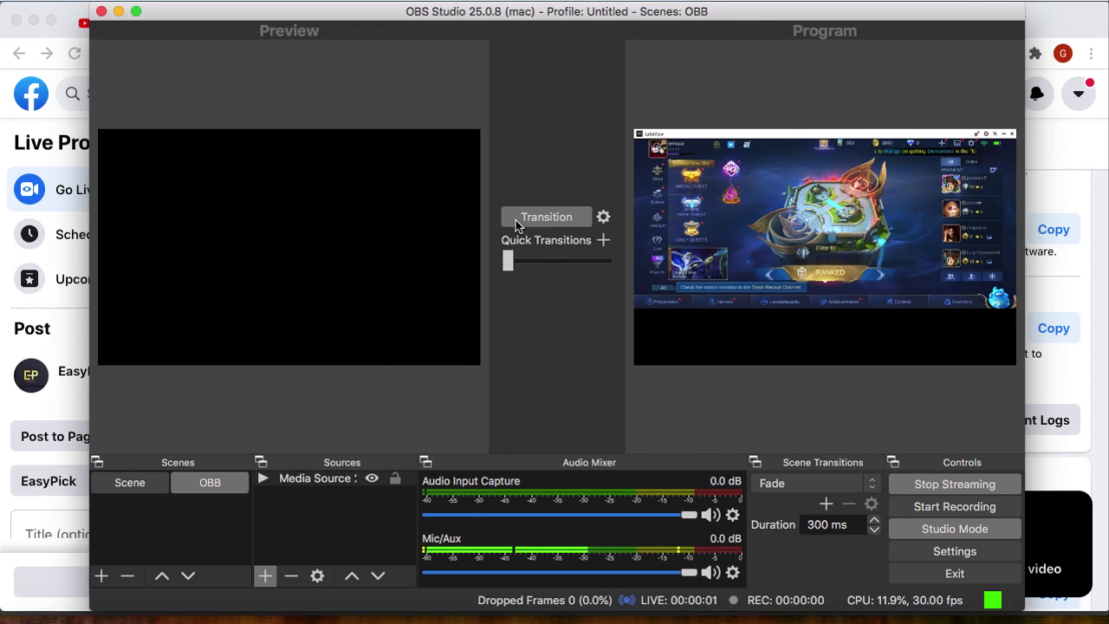
pyautogui.click(516, 221)
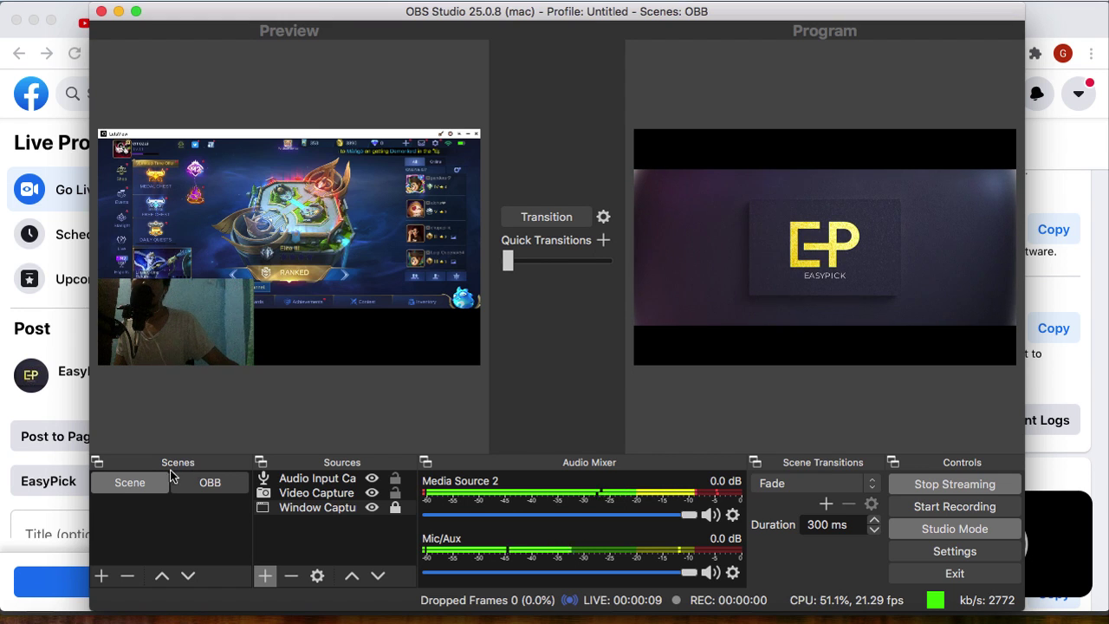
pyautogui.click(534, 216)
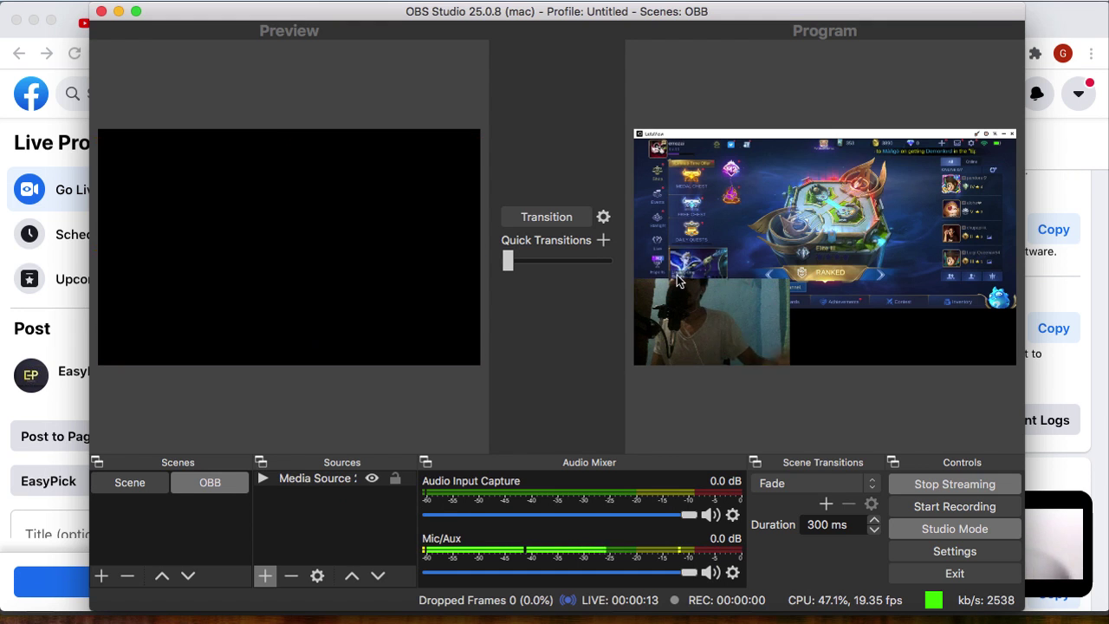
# Switch to the Facebook Live Producer in Chrome and enable publishing the live video as a test broadcast.
pyautogui.press('super+Tab')
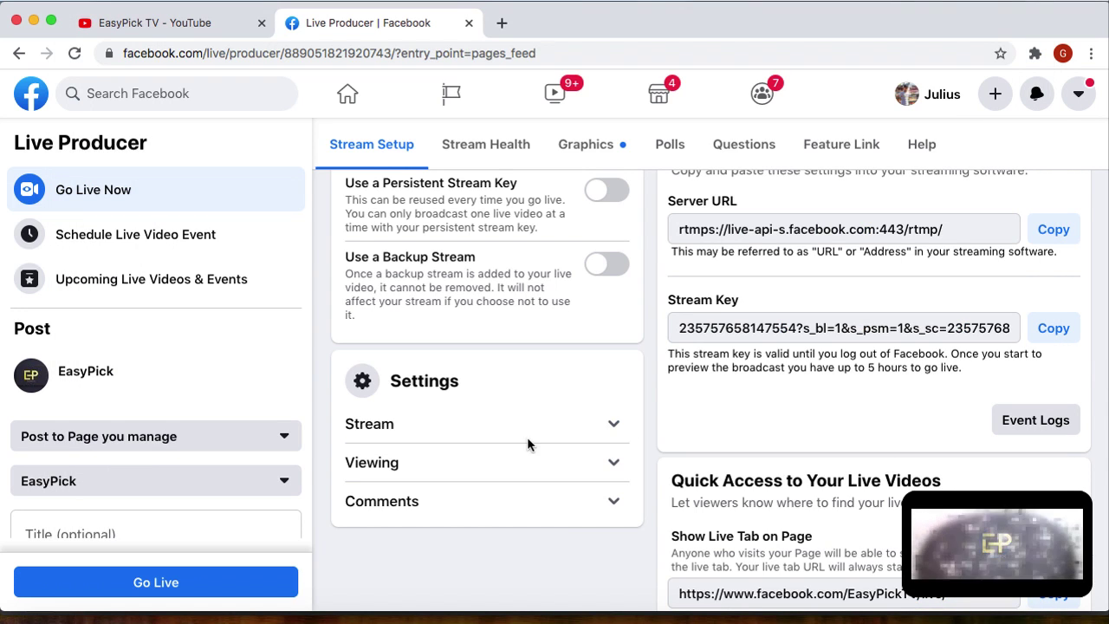
pyautogui.scroll(-5, 143, 529)
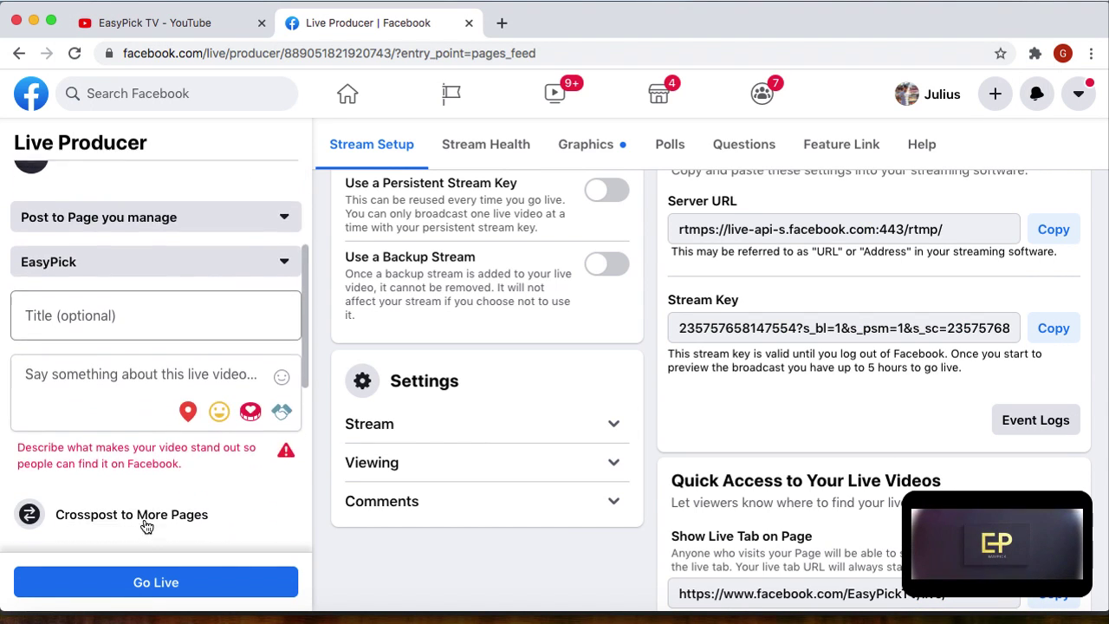
pyautogui.scroll(-8, 147, 527)
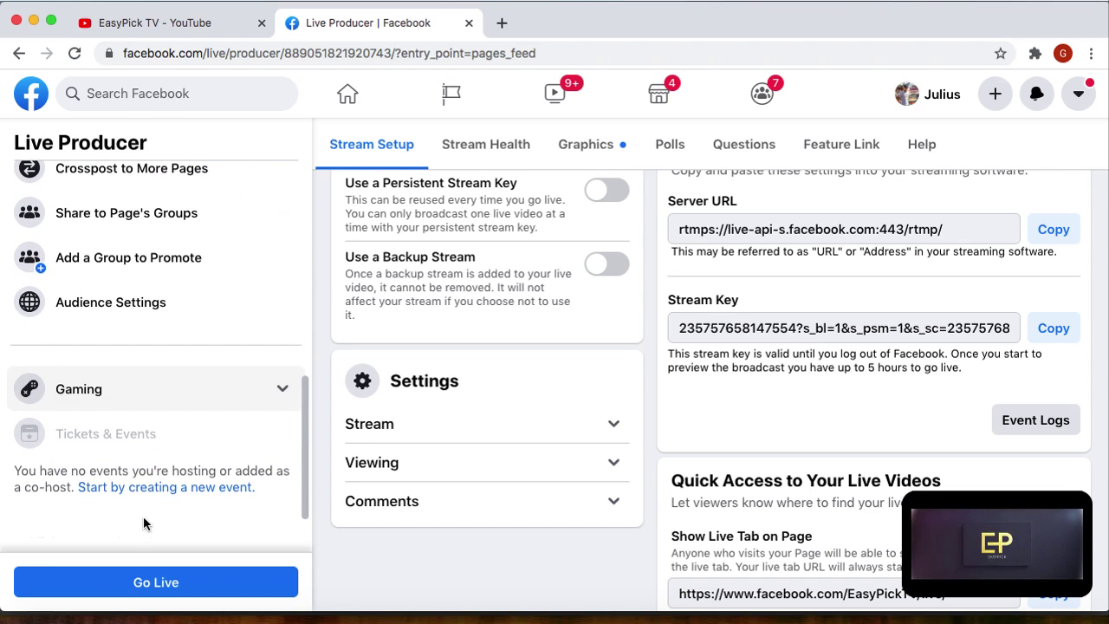
pyautogui.scroll(-2, 143, 523)
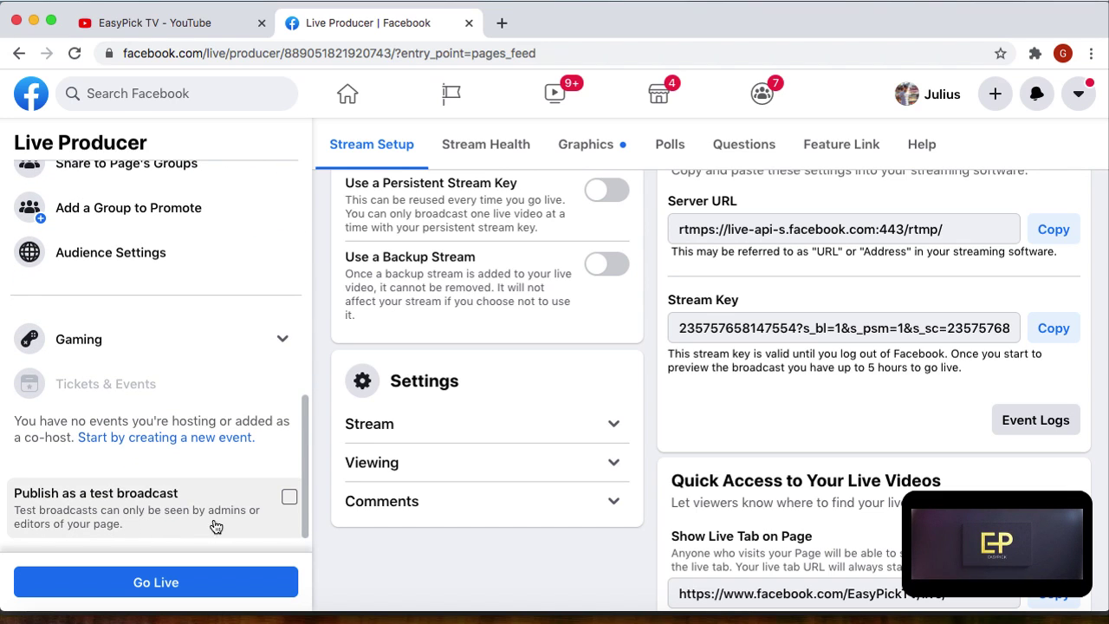
pyautogui.click(287, 499)
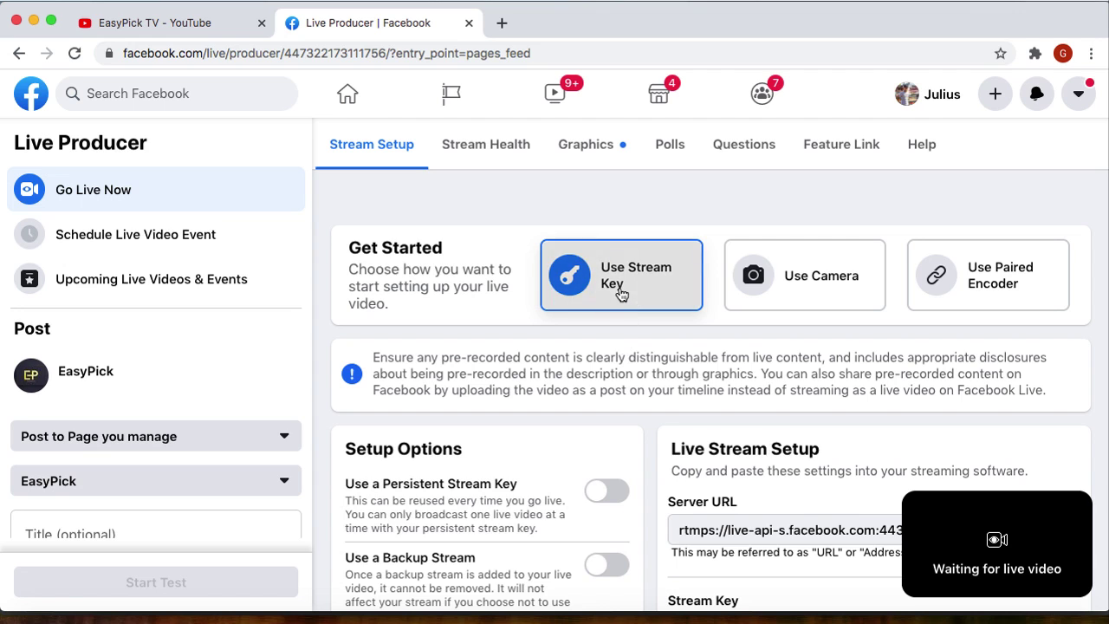
# Copy the new stream key from the Live Stream Setup of the test broadcast.
pyautogui.scroll(-5, 691, 389)
pyautogui.scroll(1, 690, 387)
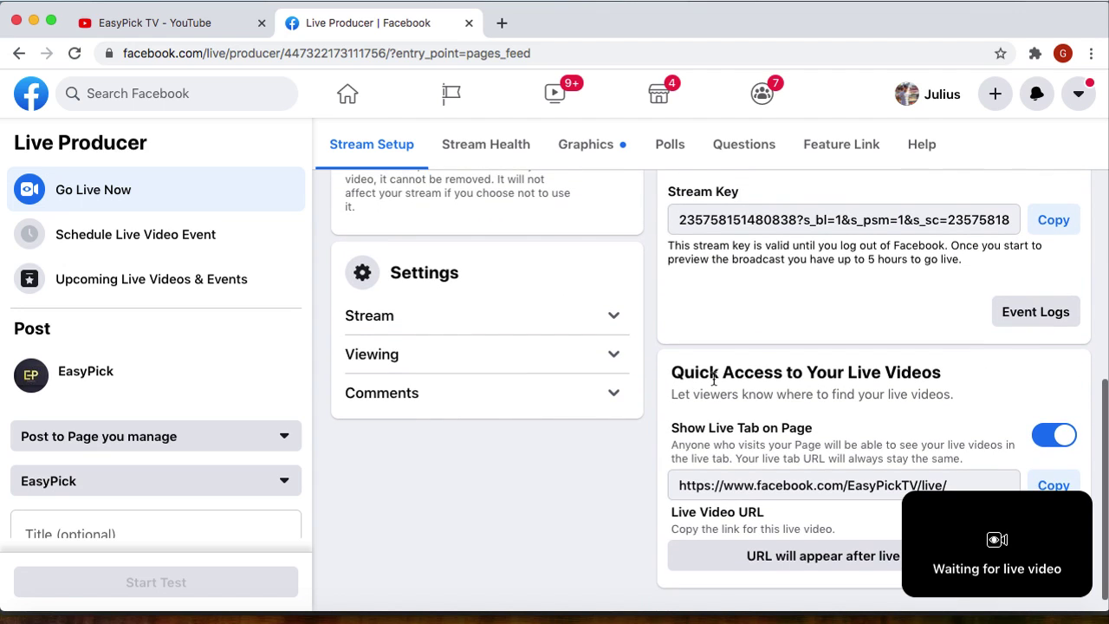
pyautogui.click(1053, 220)
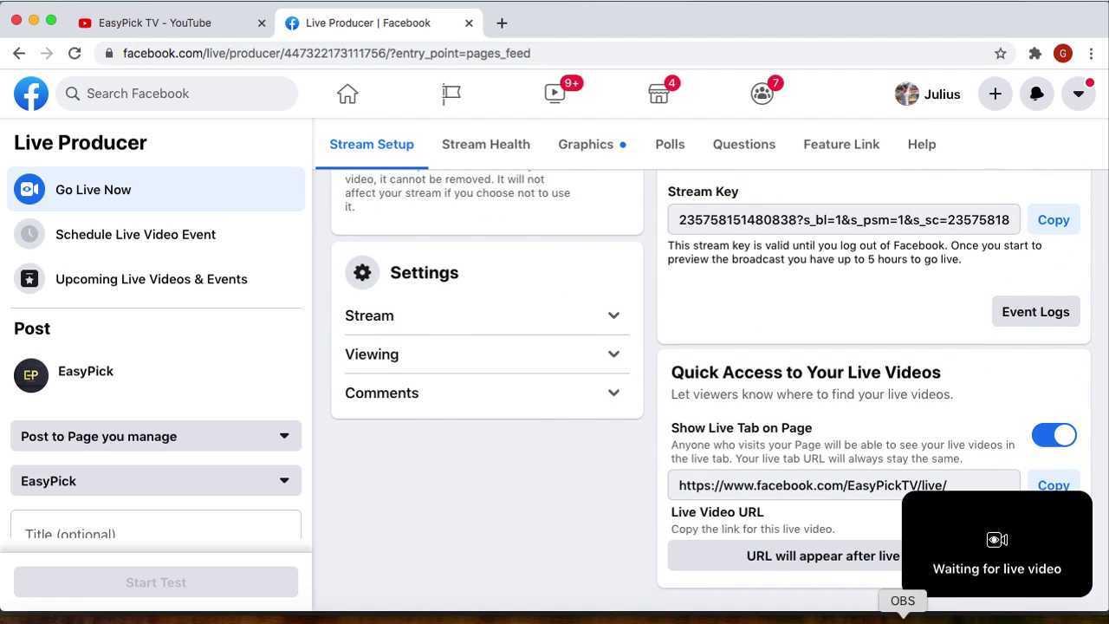
# Switch to OBS Studio, stop the running stream, and replace the Facebook Live stream key with the newly copied key, saving the settings.
pyautogui.click(903, 614)
pyautogui.click(962, 483)
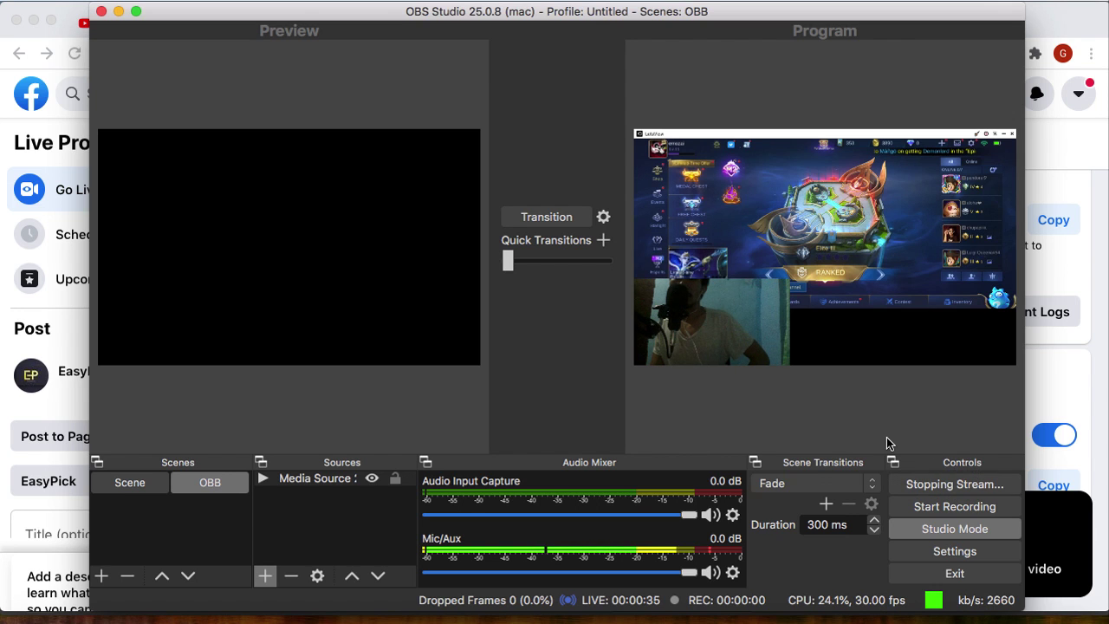
pyautogui.click(954, 551)
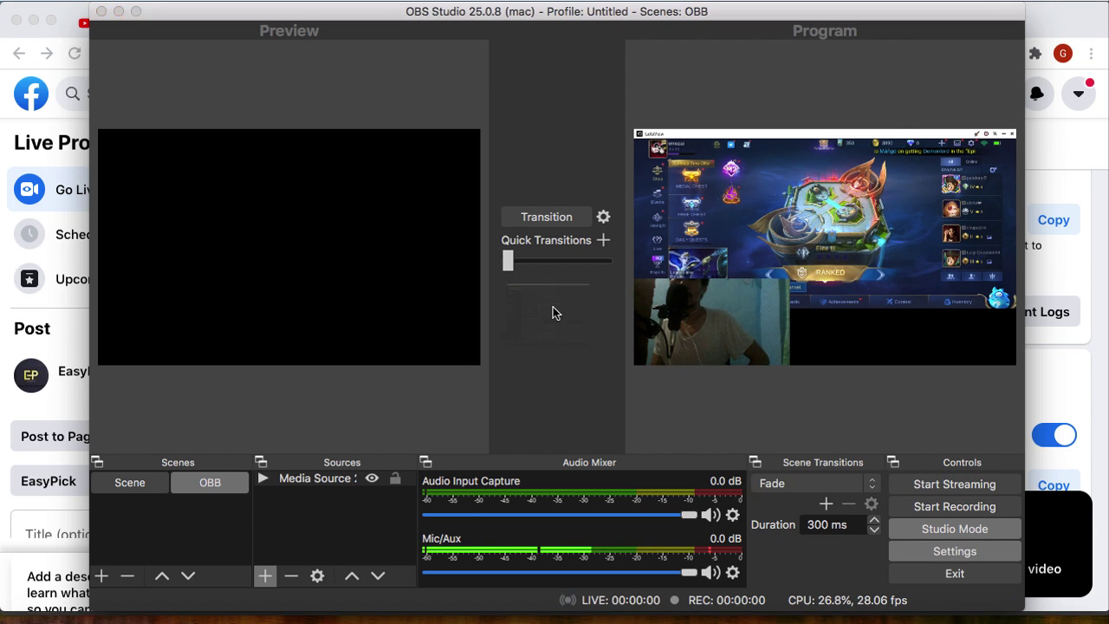
pyautogui.click(212, 100)
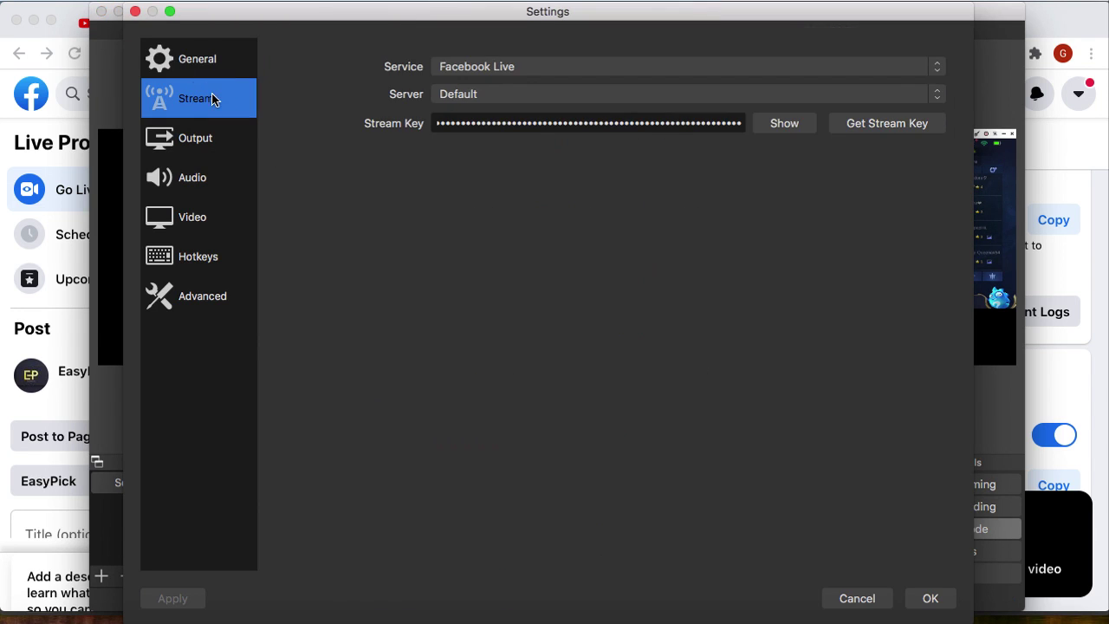
pyautogui.click(643, 123)
pyautogui.press('cmd+a')
pyautogui.press('cmd+v')
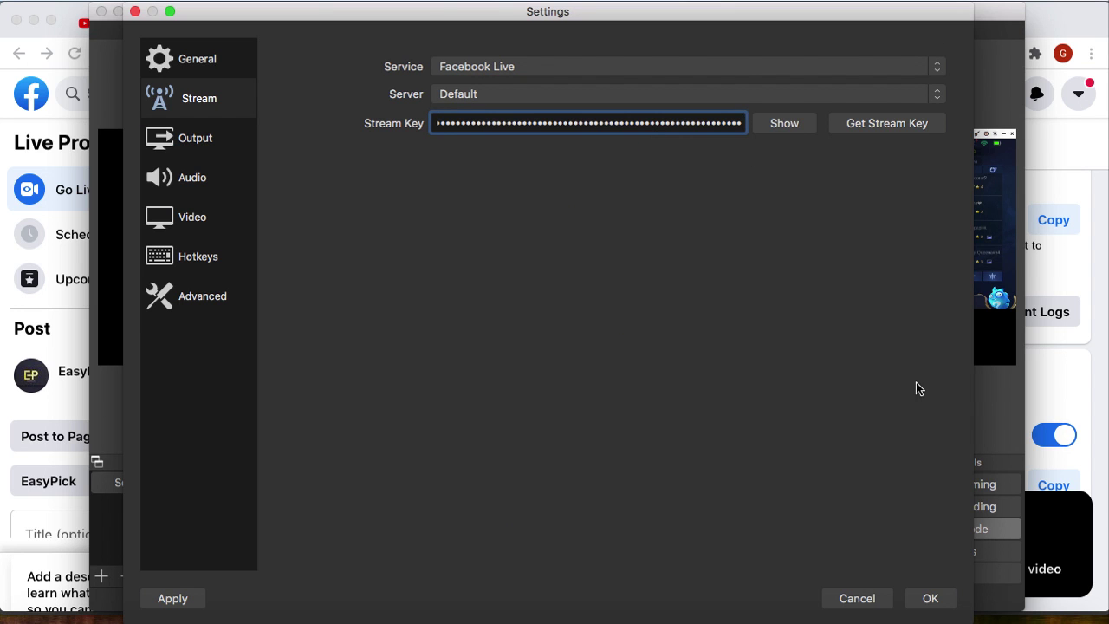
pyautogui.click(924, 597)
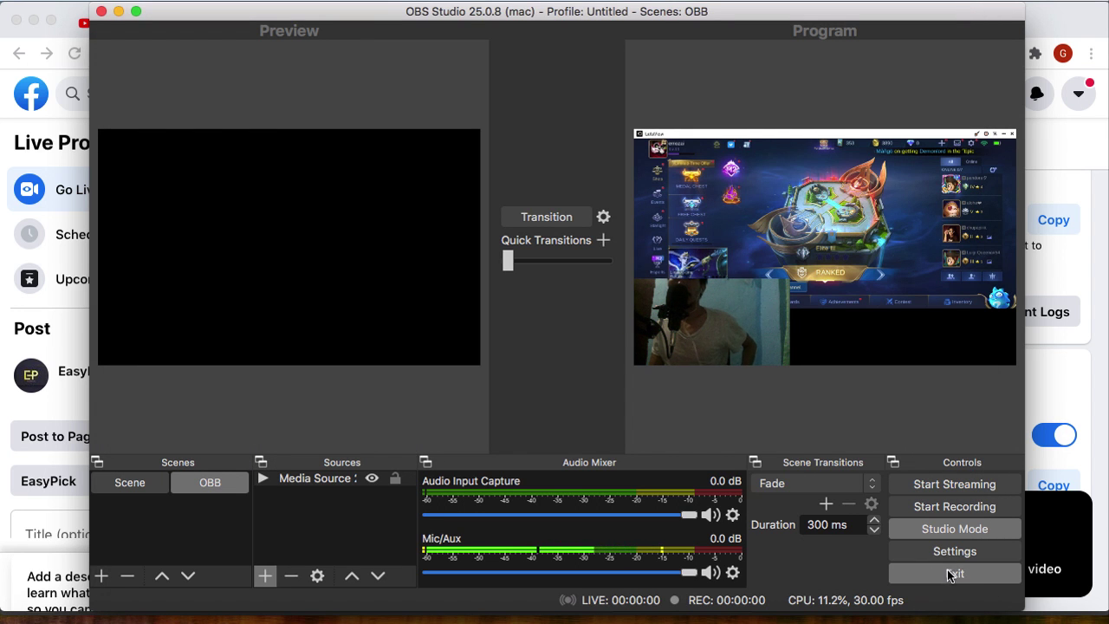
# Start streaming, then switch to the Facebook Live Producer in Chrome and start the test broadcast without adding a title.
pyautogui.click(961, 490)
pyautogui.click(1100, 272)
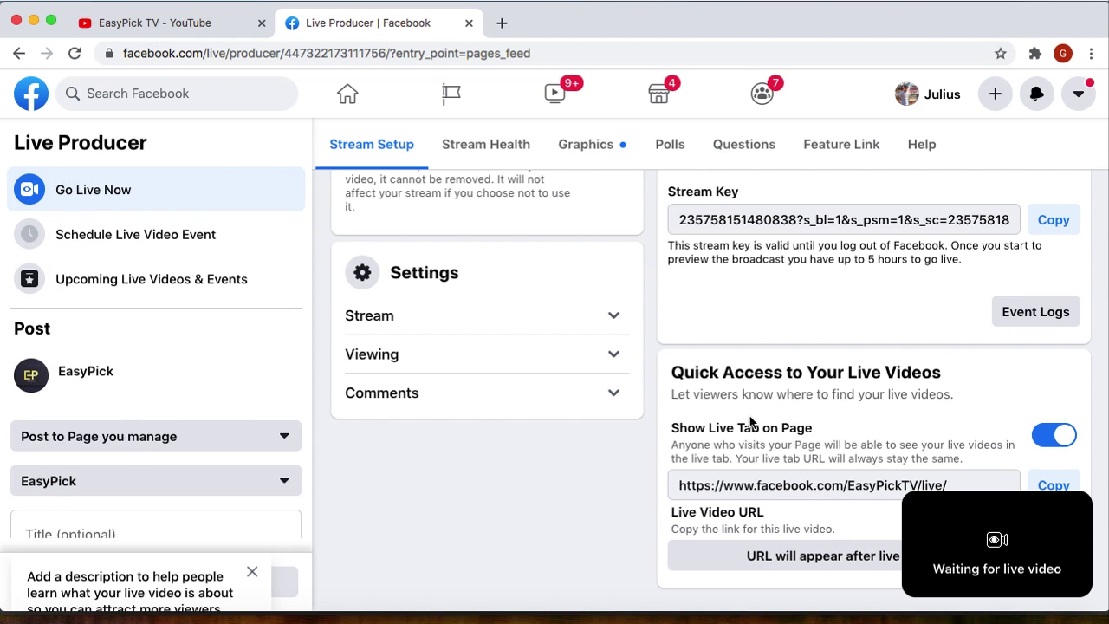
pyautogui.moveTo(943, 569)
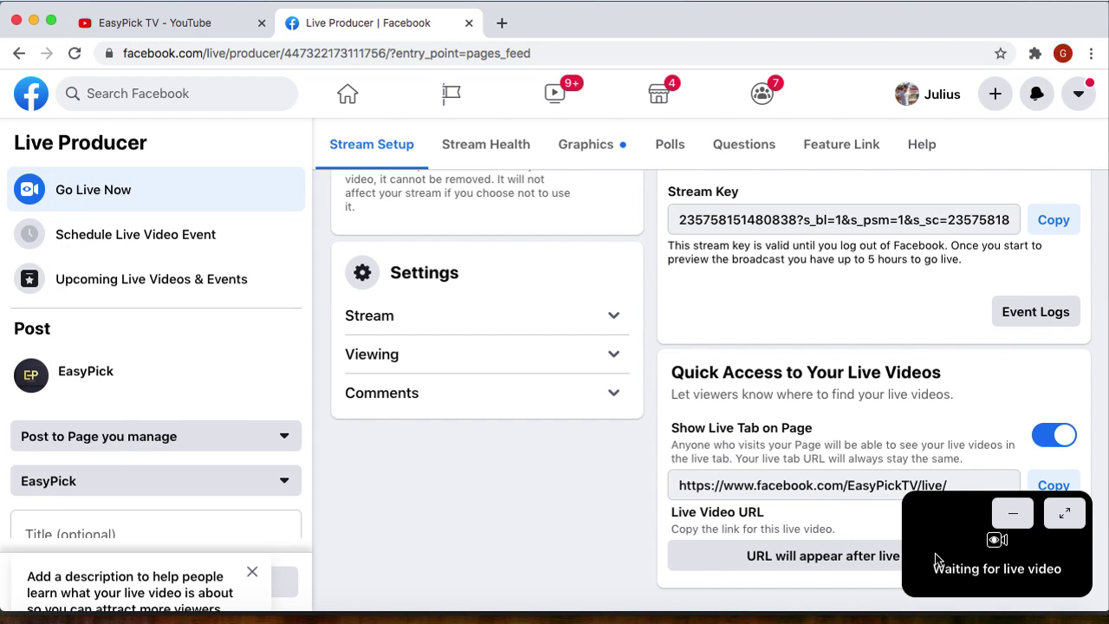
pyautogui.scroll(-2, 221, 537)
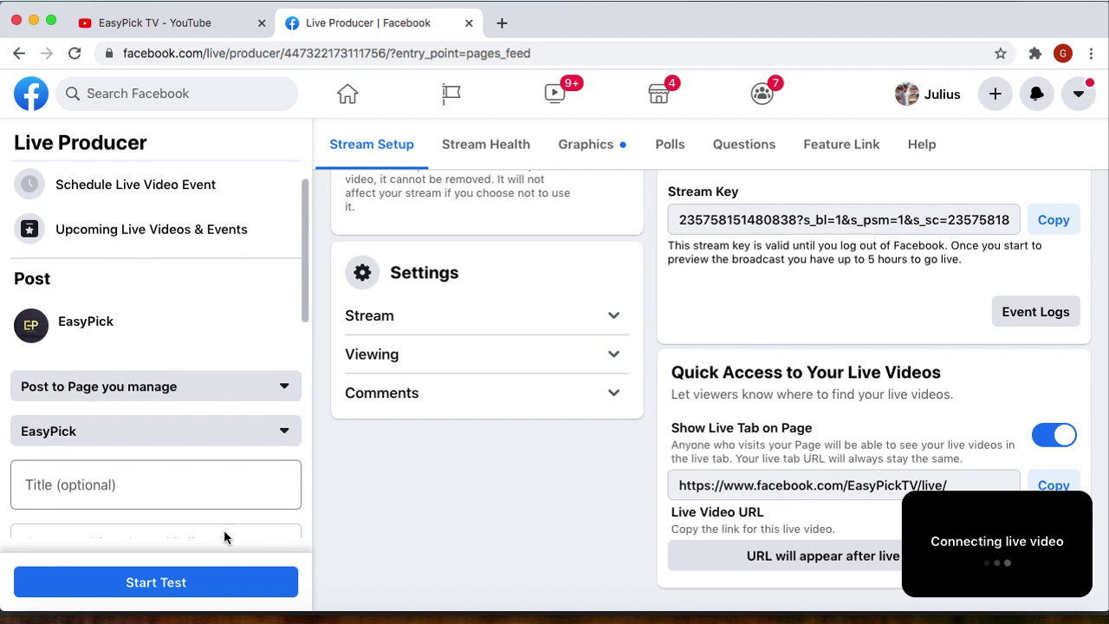
pyautogui.click(179, 584)
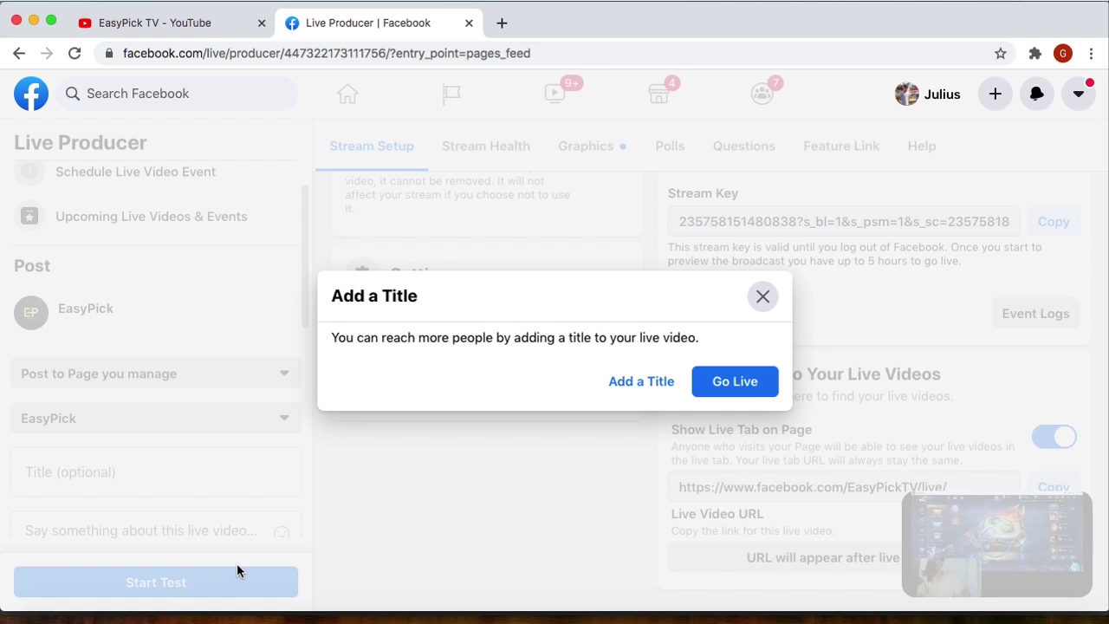
pyautogui.click(709, 383)
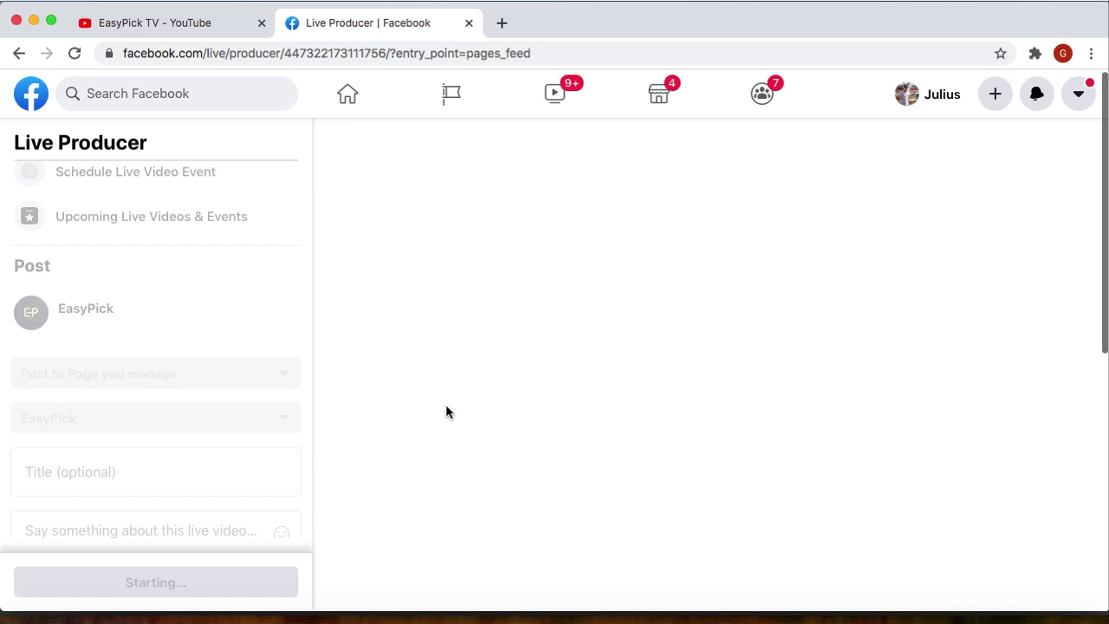
pyautogui.scroll(-1, 641, 498)
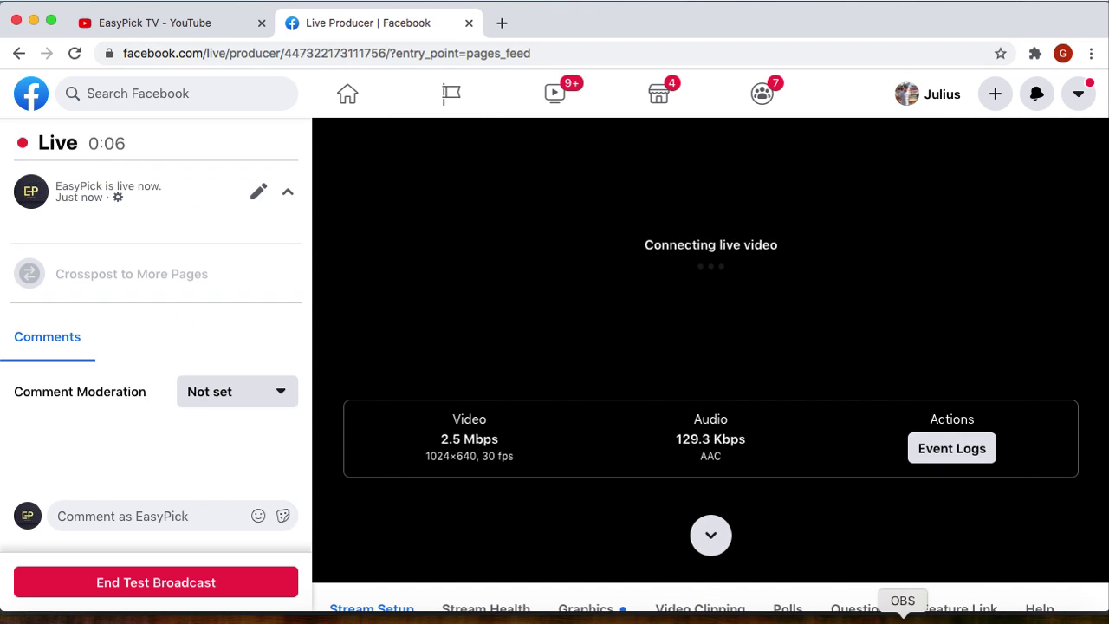
# Switch to OBS Studio and transition the OBB scene to Program, followed by the gameplay scene with webcam.
pyautogui.click(902, 617)
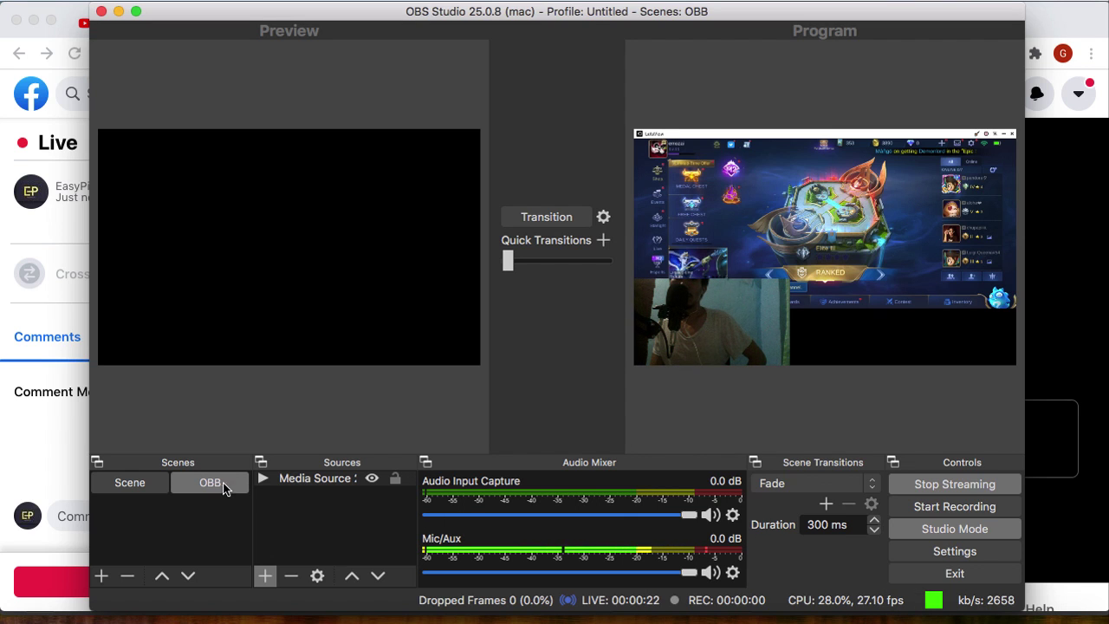
pyautogui.click(528, 218)
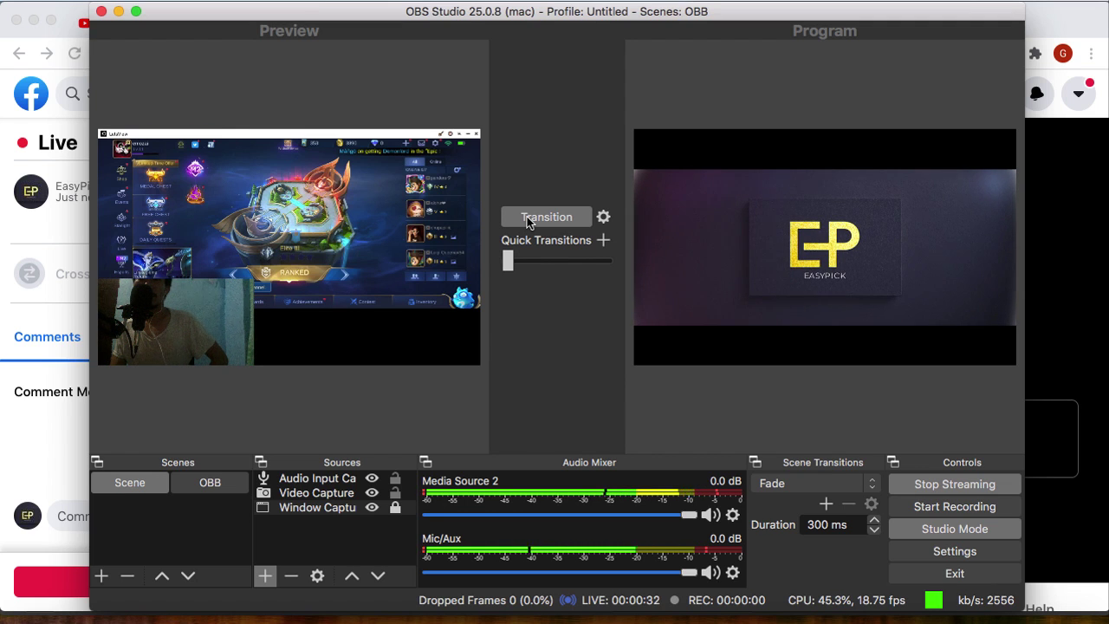
pyautogui.click(526, 217)
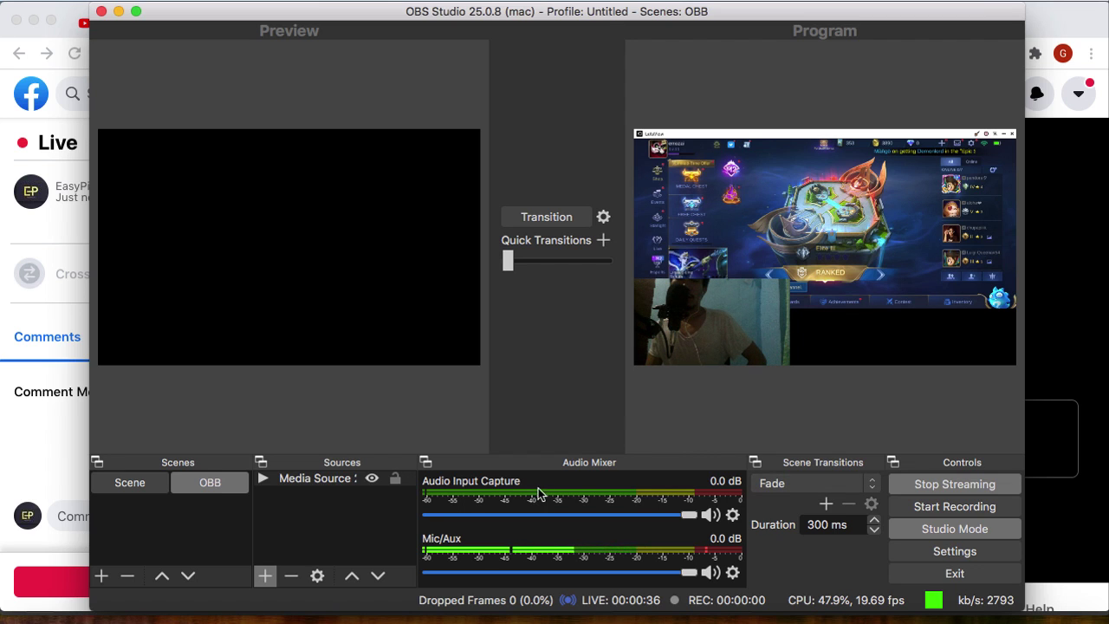
# Review the sources of the gameplay and OBB scenes, and check the live video in the Facebook Live Producer in Chrome.
pyautogui.click(128, 486)
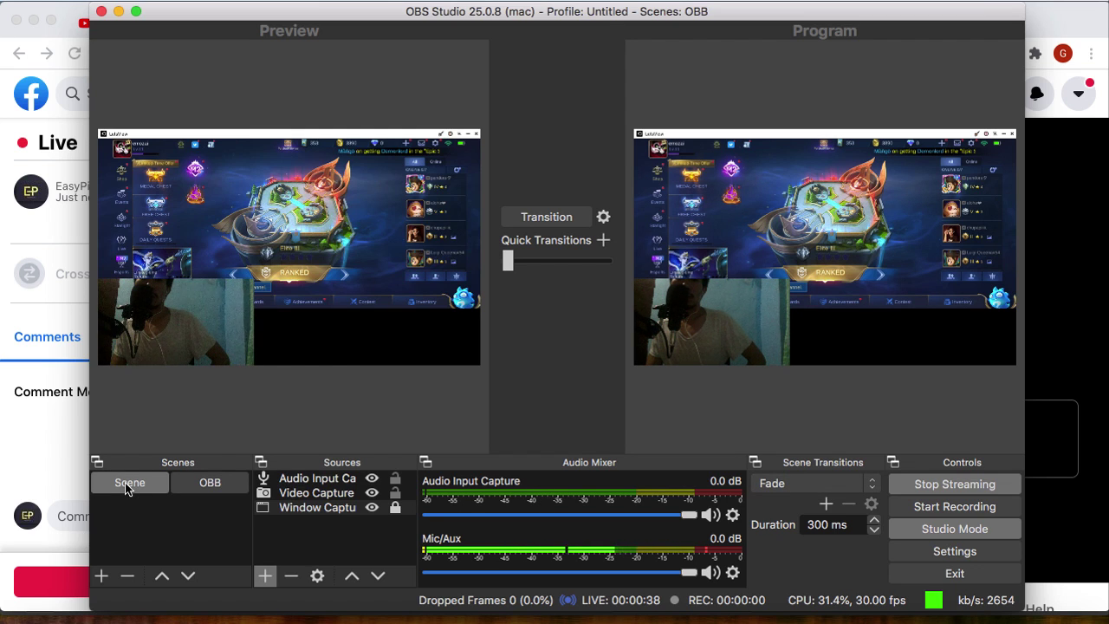
pyautogui.click(315, 493)
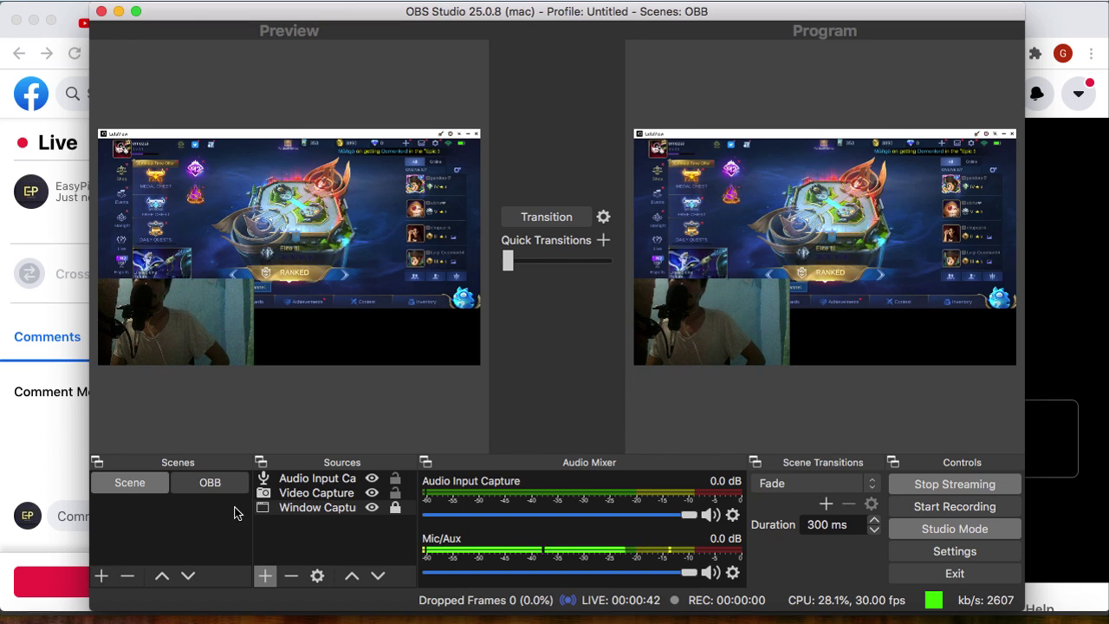
pyautogui.click(213, 486)
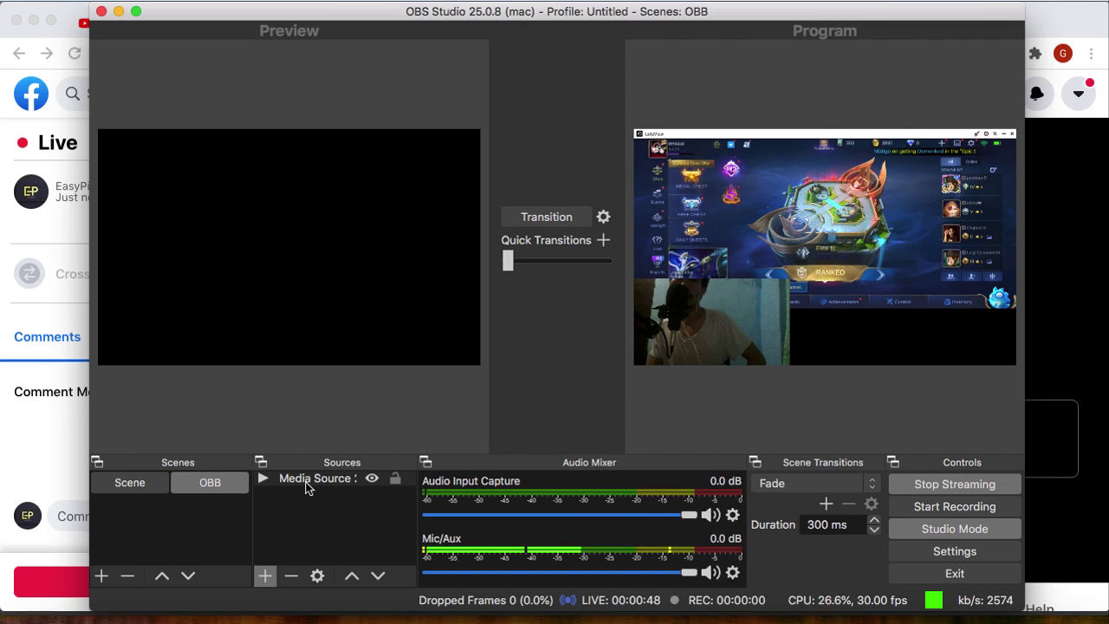
pyautogui.click(121, 484)
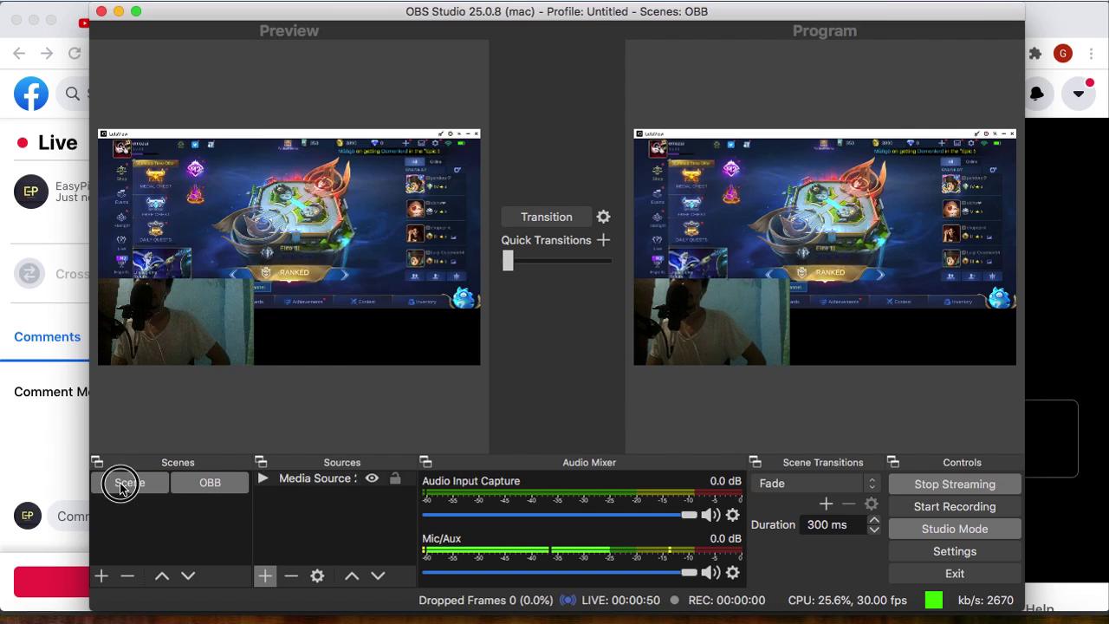
pyautogui.click(186, 483)
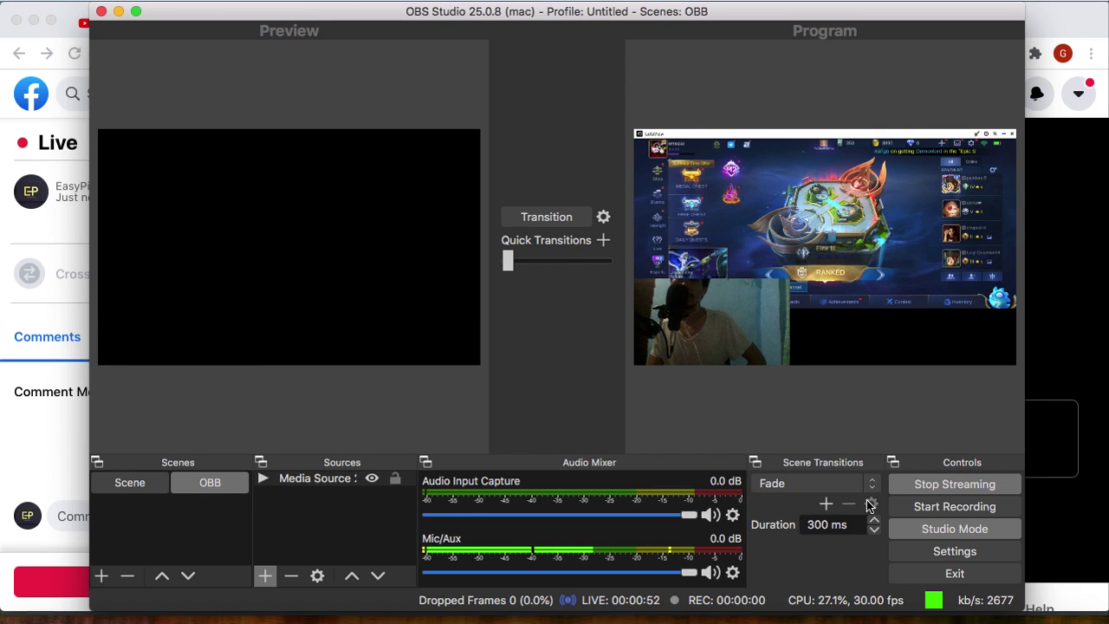
pyautogui.click(1106, 384)
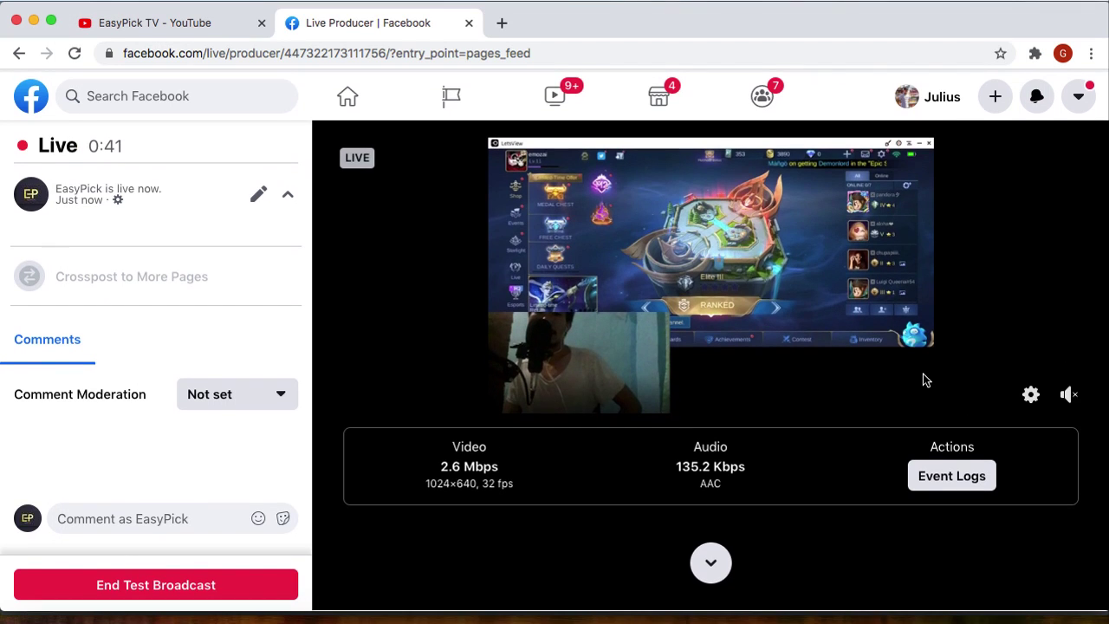
pyautogui.scroll(-1, 923, 379)
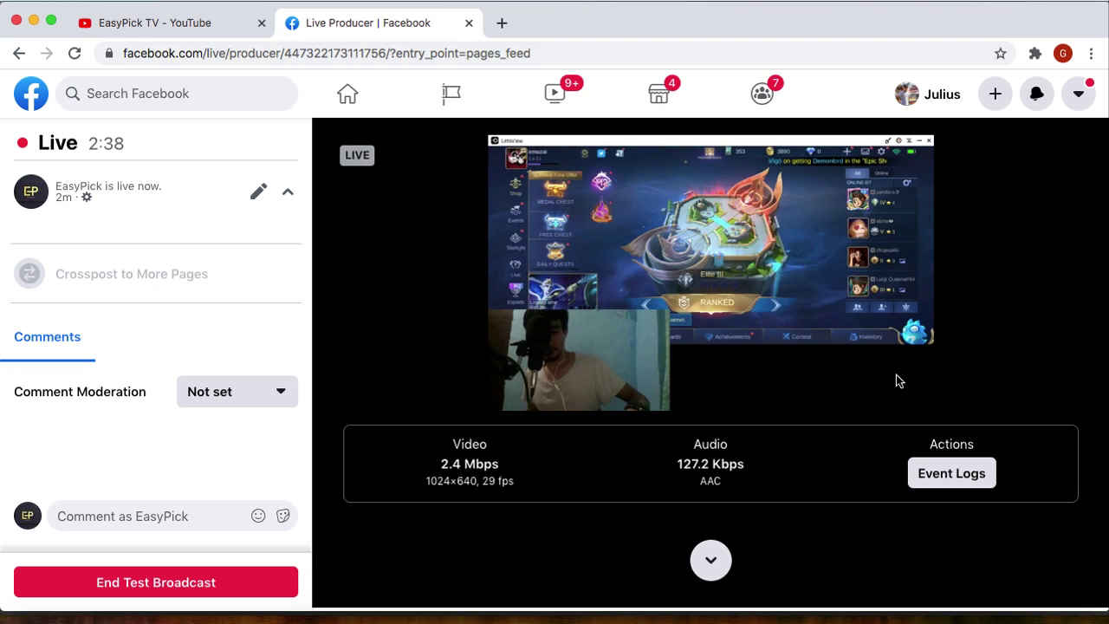
# Compare the audio mixer in OBS Studio with the sources, output channels and monitors of Digital Audio Routing in Loopback.
pyautogui.click(902, 617)
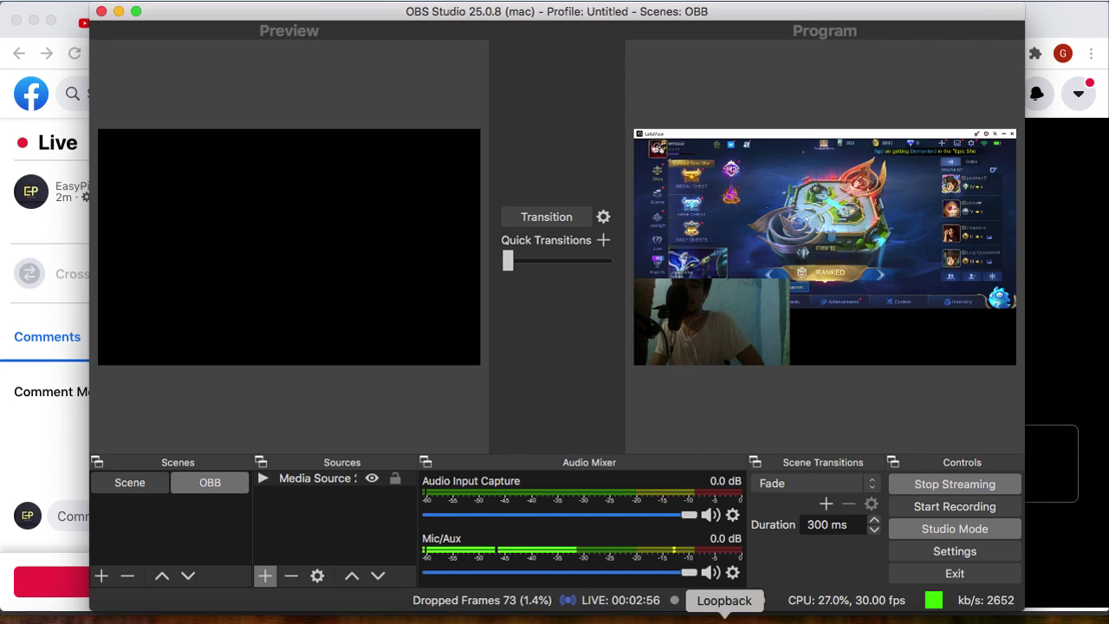
pyautogui.click(725, 617)
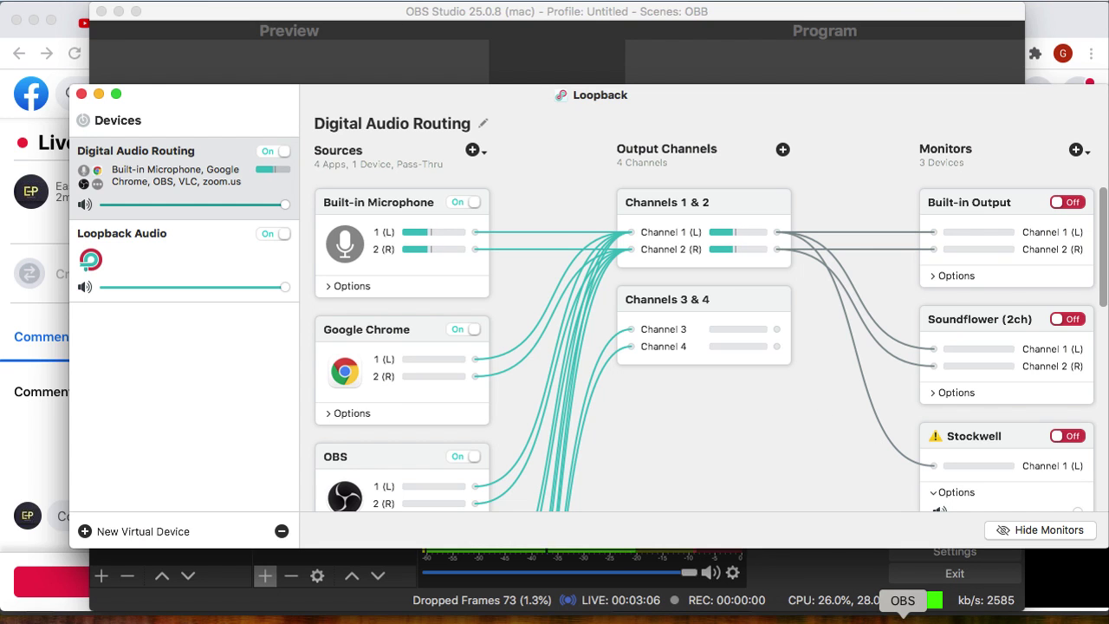
pyautogui.click(902, 617)
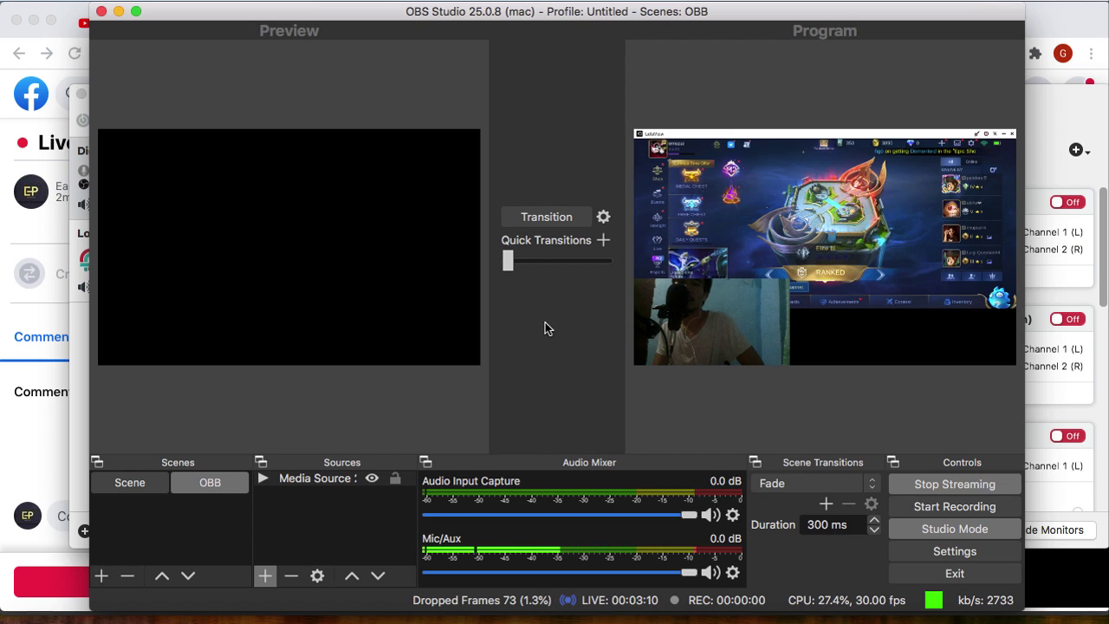
pyautogui.click(1051, 127)
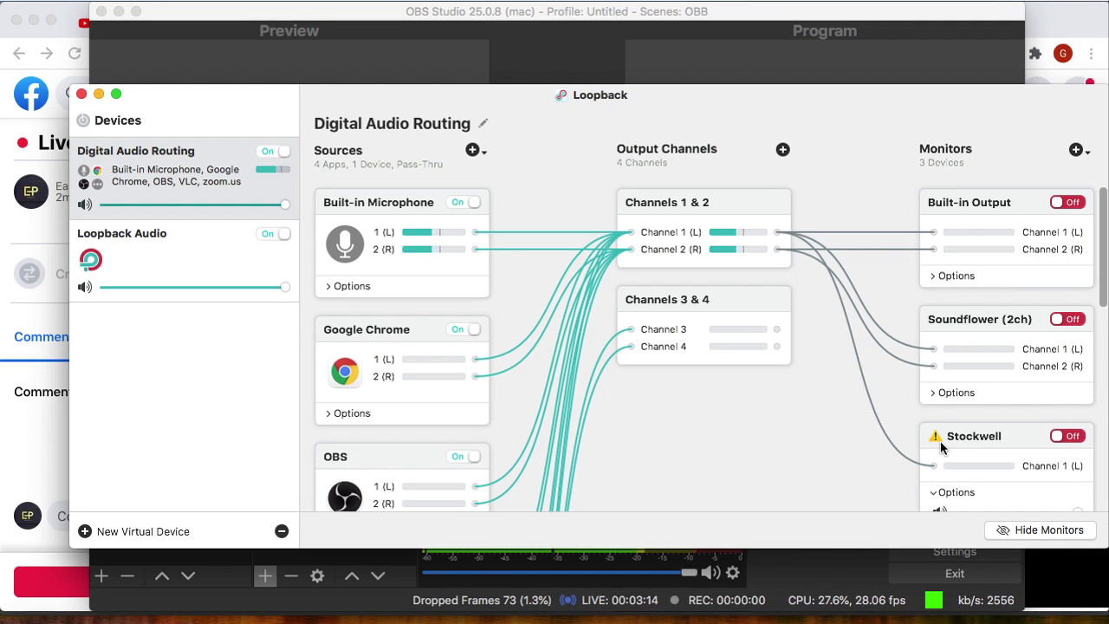
pyautogui.click(902, 618)
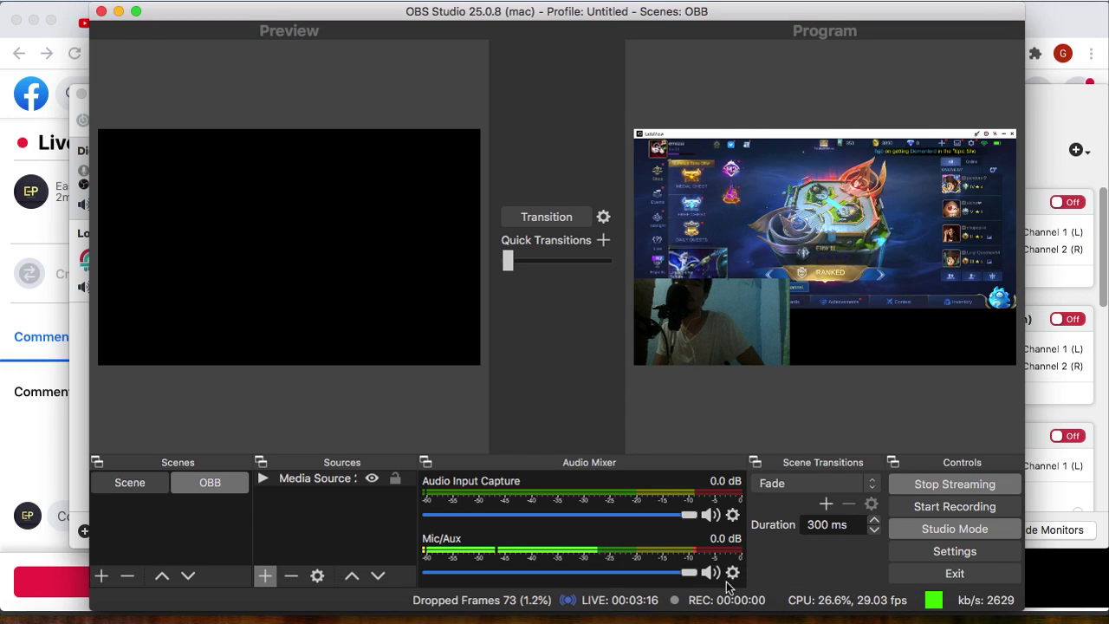
# Preview the gameplay scene and the OBB scene, and view the Facebook Live stream settings without changing them.
pyautogui.click(137, 487)
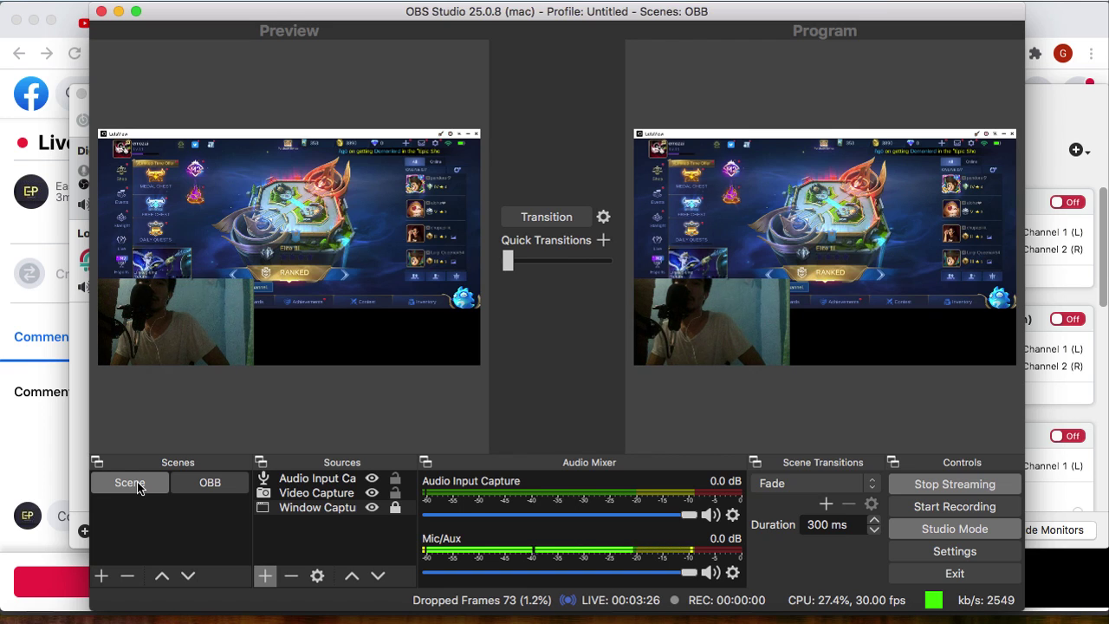
pyautogui.click(186, 490)
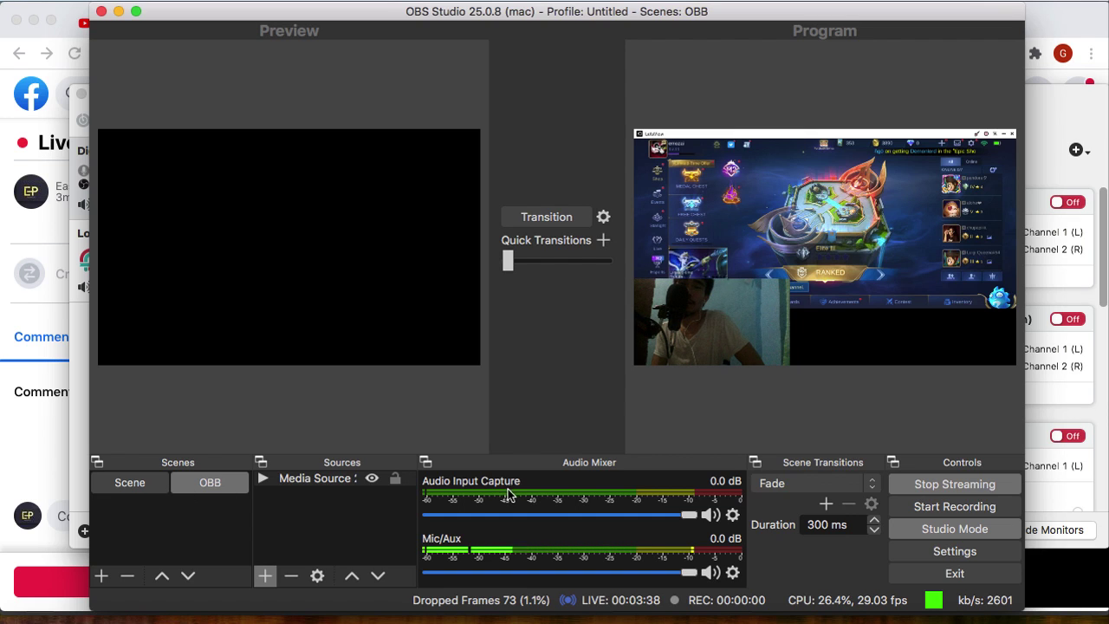
pyautogui.click(963, 553)
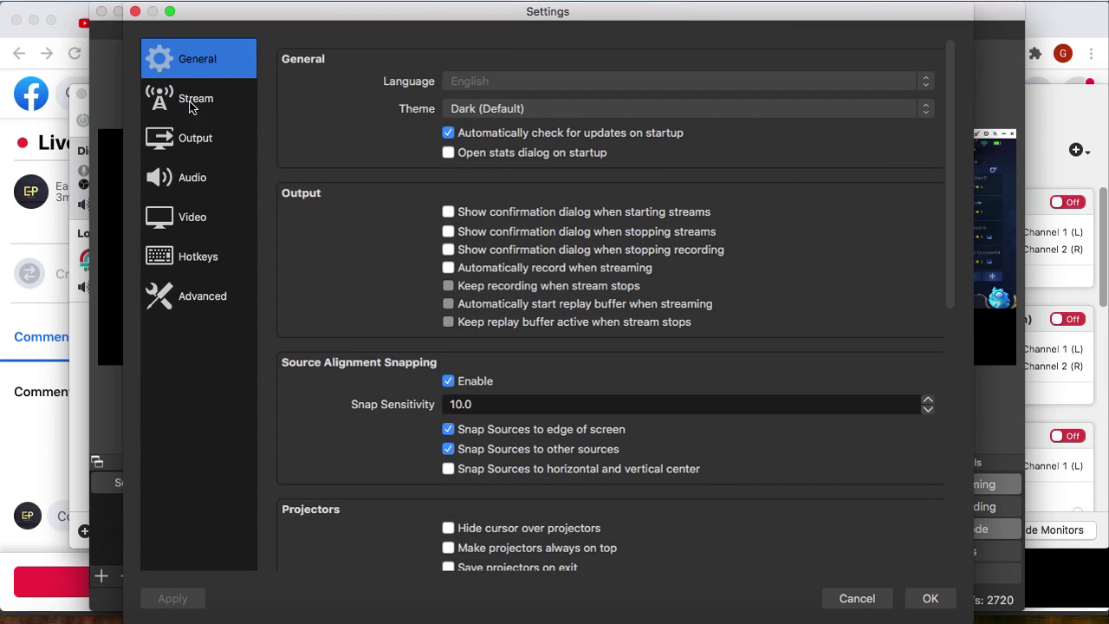
pyautogui.click(194, 102)
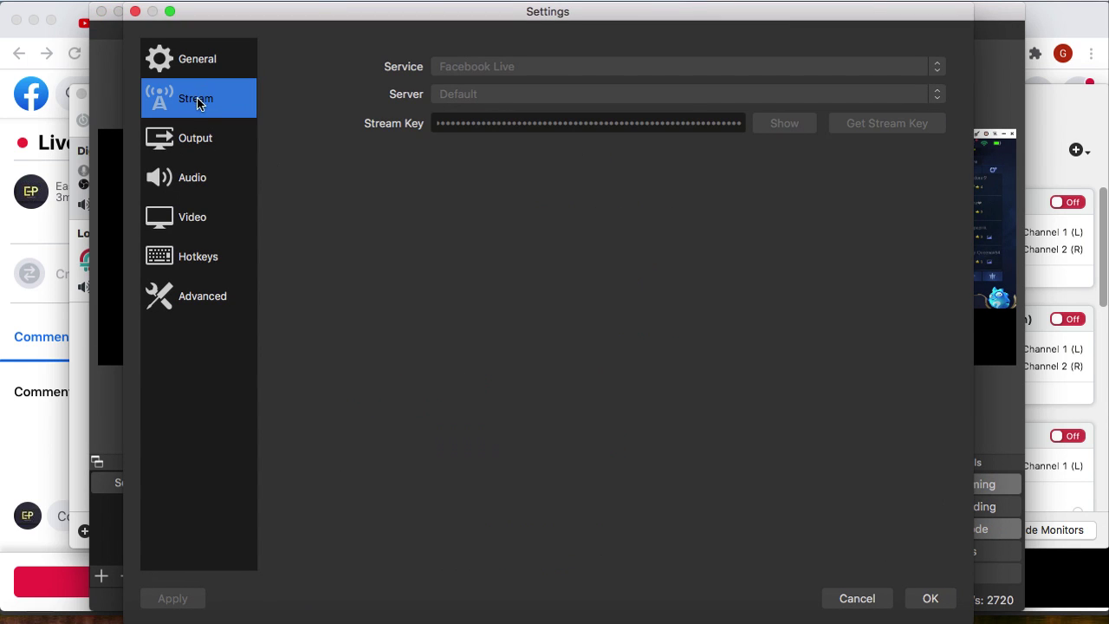
pyautogui.click(135, 11)
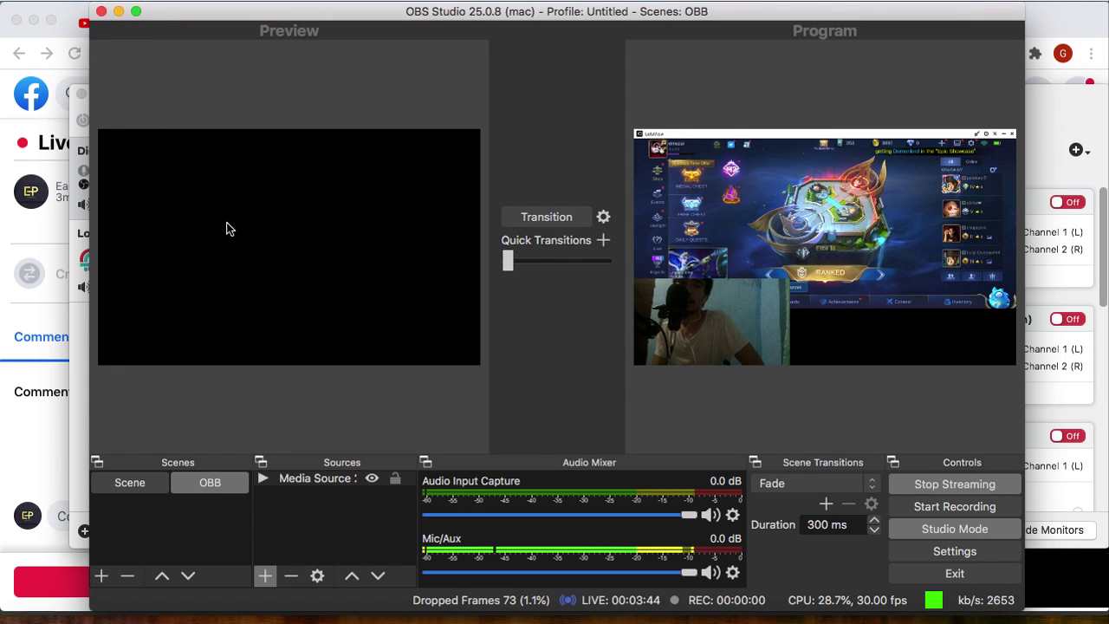
# Go through the webcam, window capture and audio input capture sources of the gameplay scene.
pyautogui.click(126, 486)
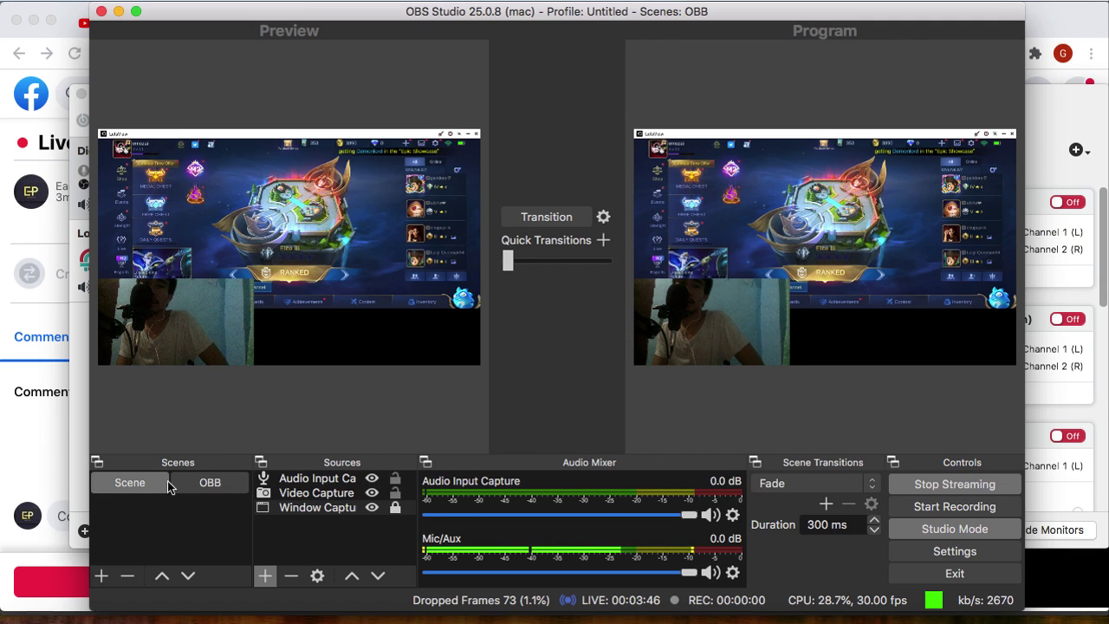
pyautogui.click(198, 325)
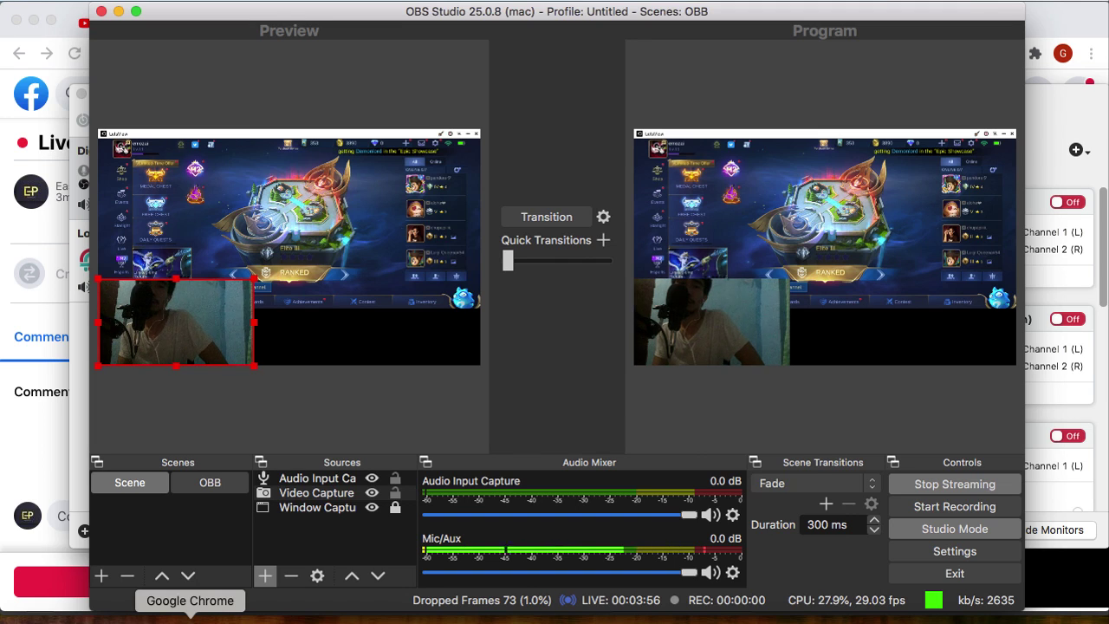
pyautogui.click(298, 509)
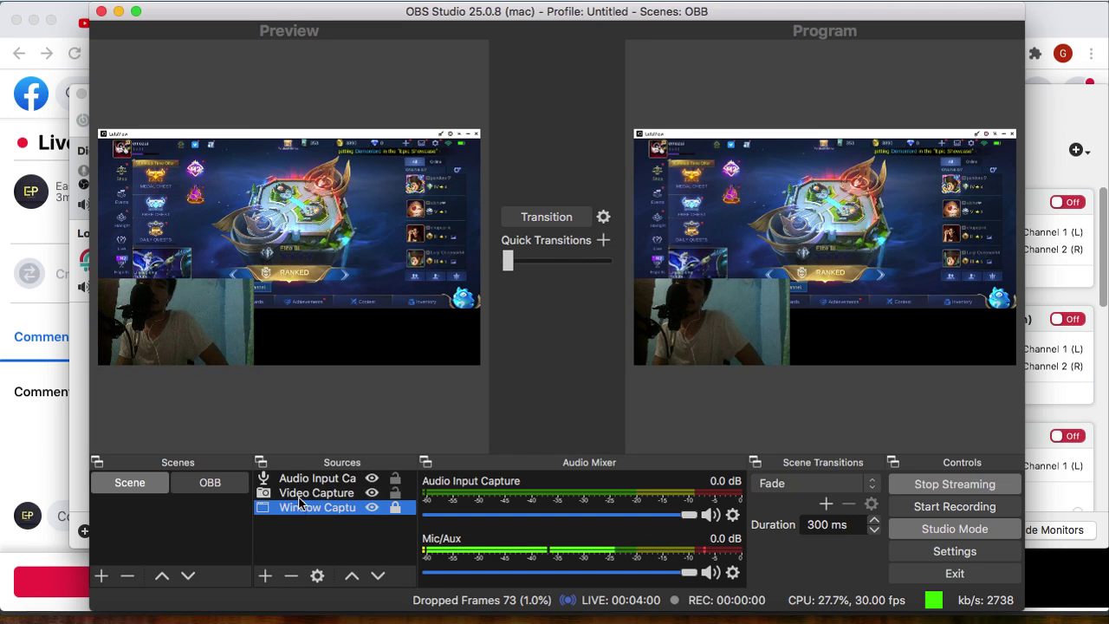
pyautogui.press('Up')
pyautogui.press('Up')
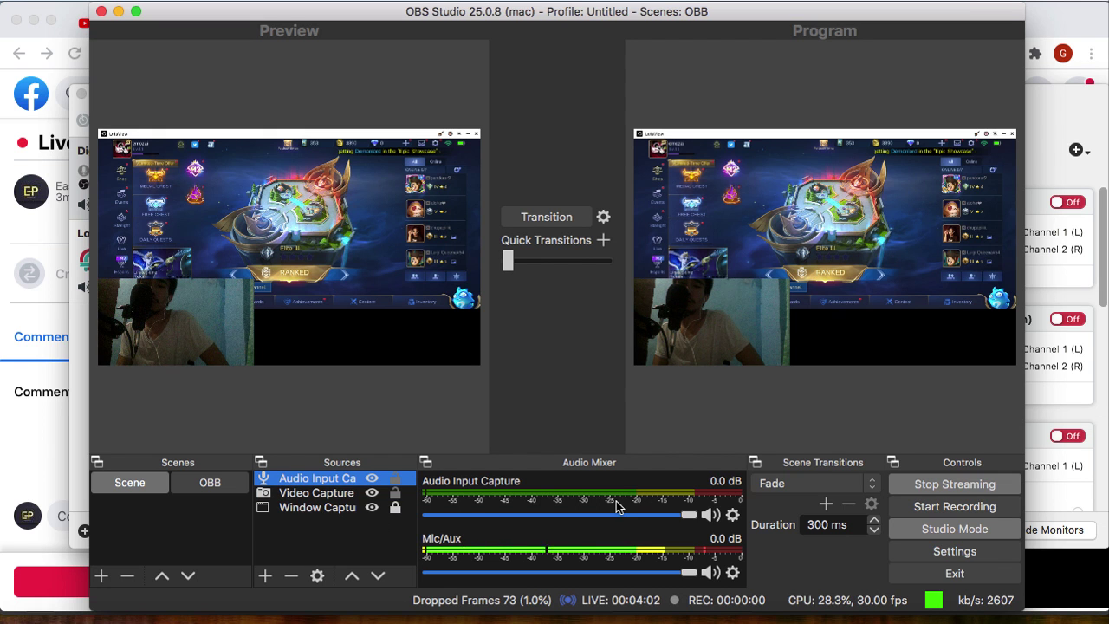